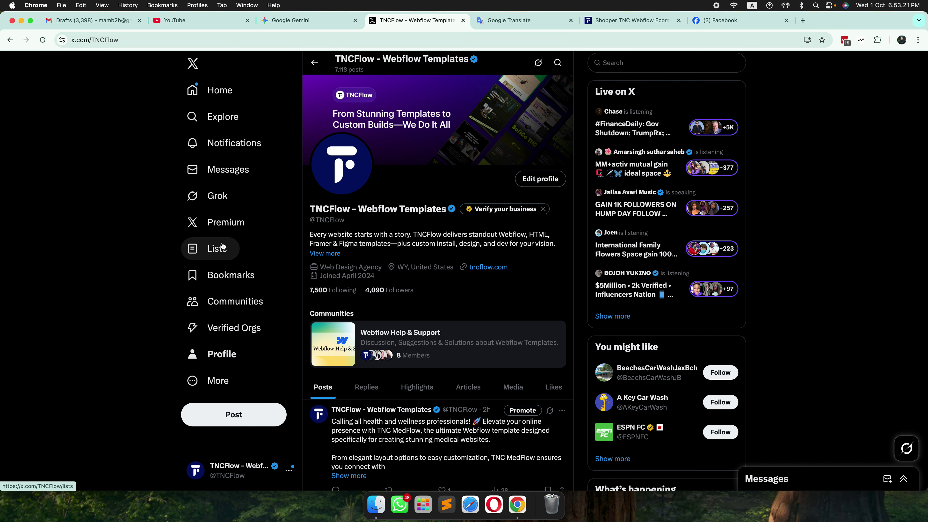
# - Open the home timeline, load the new posts in the For you feed and browse them
pyautogui.click(220, 91)
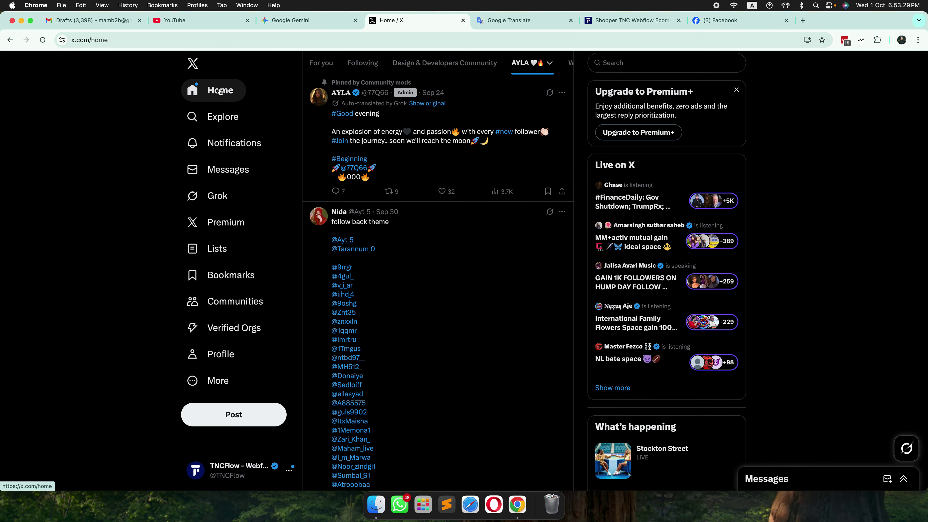
pyautogui.click(321, 66)
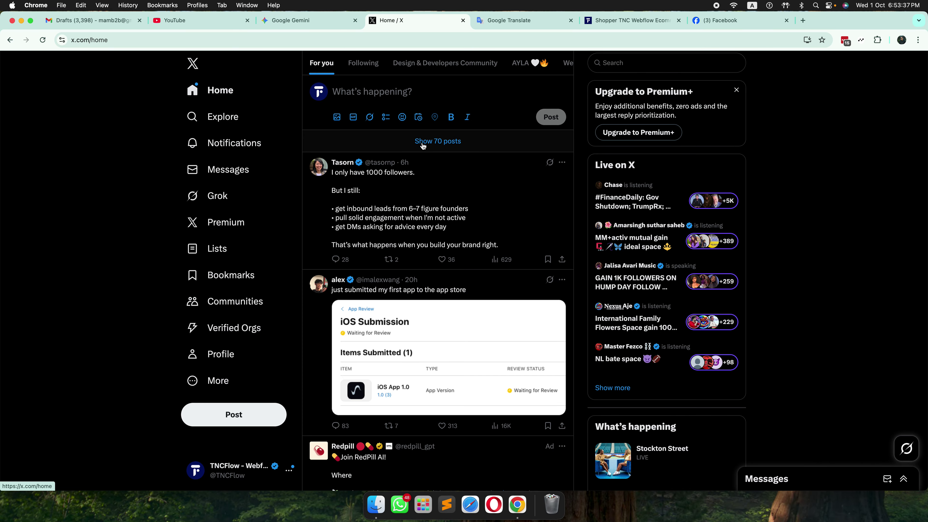
pyautogui.click(438, 142)
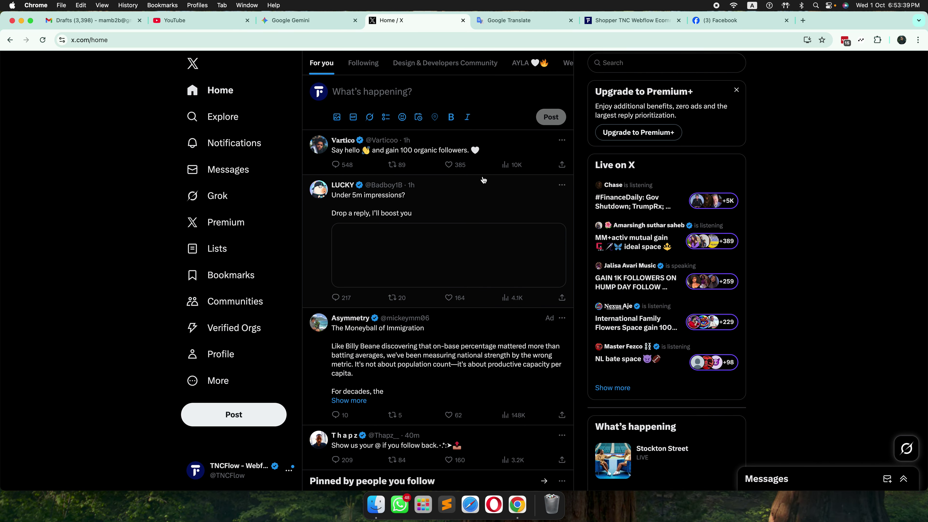
pyautogui.scroll(-10, 465, 227)
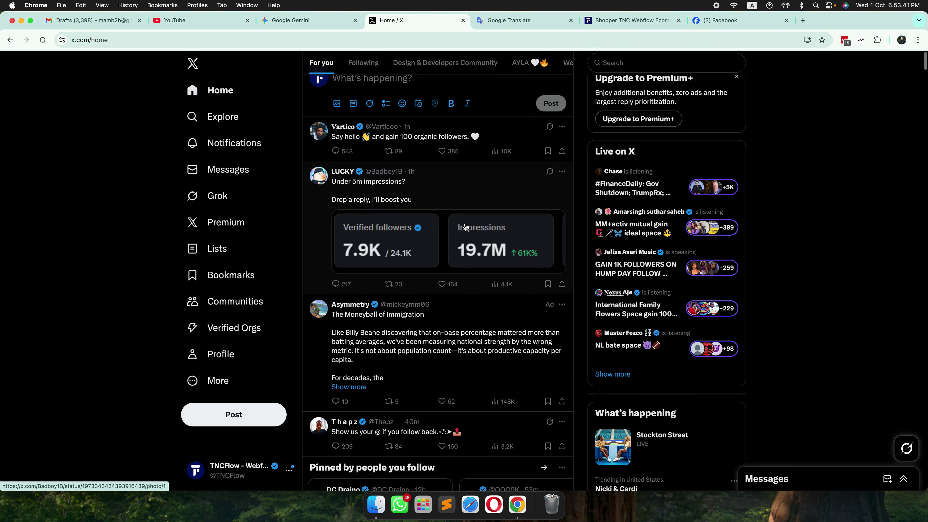
pyautogui.scroll(-6, 465, 227)
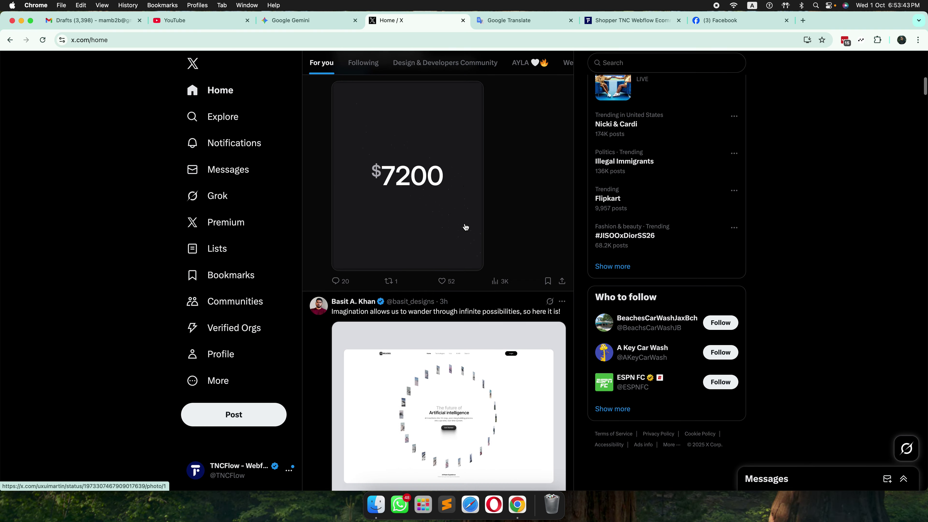
pyautogui.scroll(17, 466, 227)
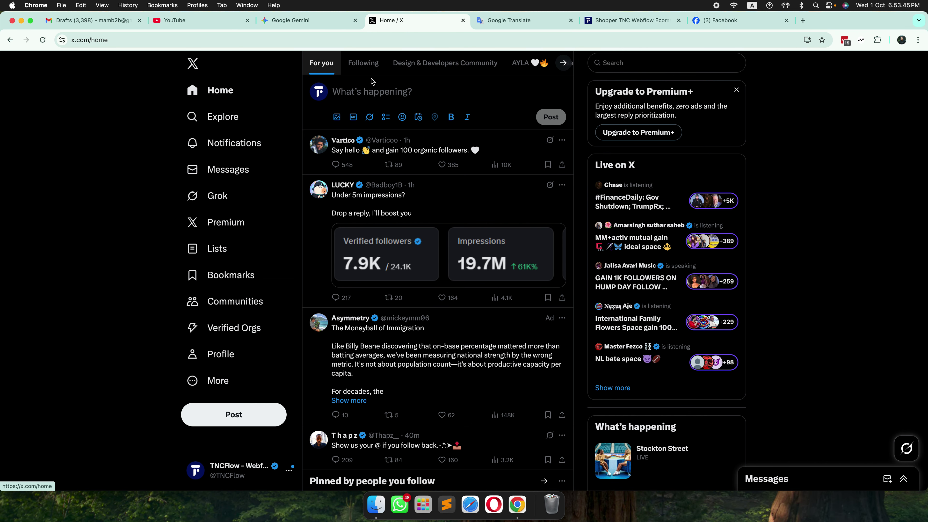
pyautogui.click(347, 98)
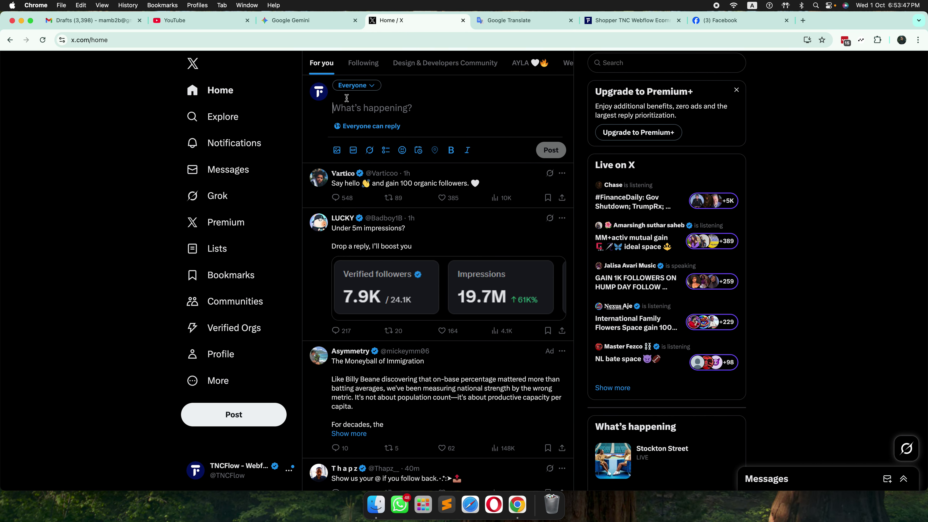
# - Switch to the Following feed, load its new posts and look through them
pyautogui.click(364, 65)
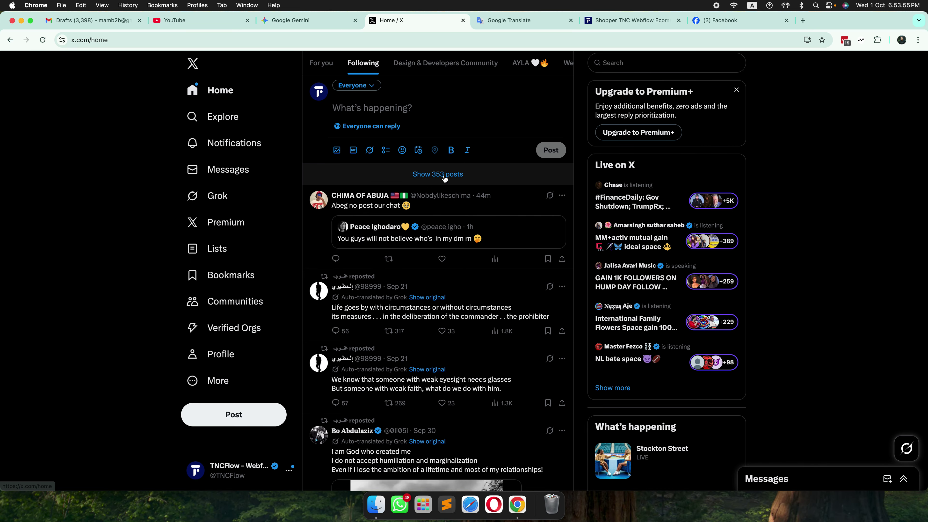
pyautogui.click(444, 175)
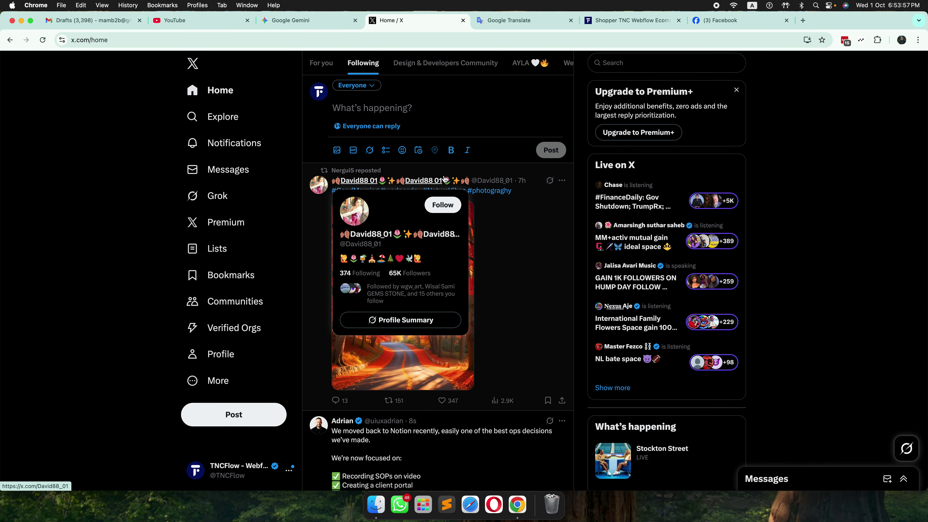
pyautogui.scroll(-10, 533, 255)
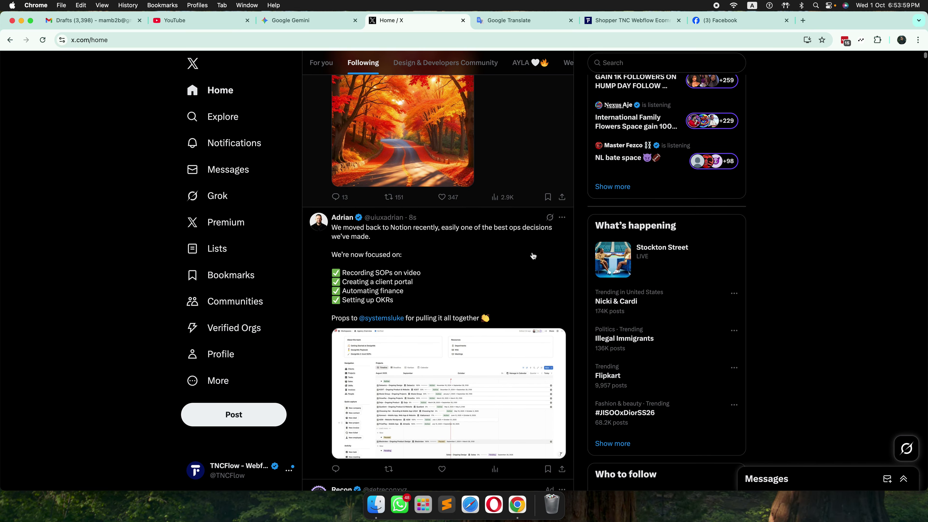
pyautogui.scroll(-8, 533, 256)
pyautogui.scroll(10, 532, 255)
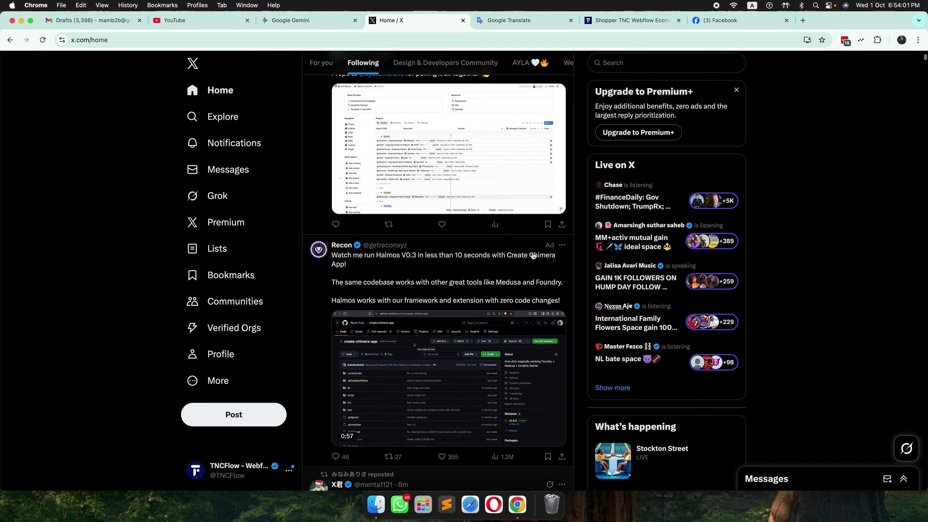
# - Browse the posts in the Design & Developers Community feed
pyautogui.click(445, 62)
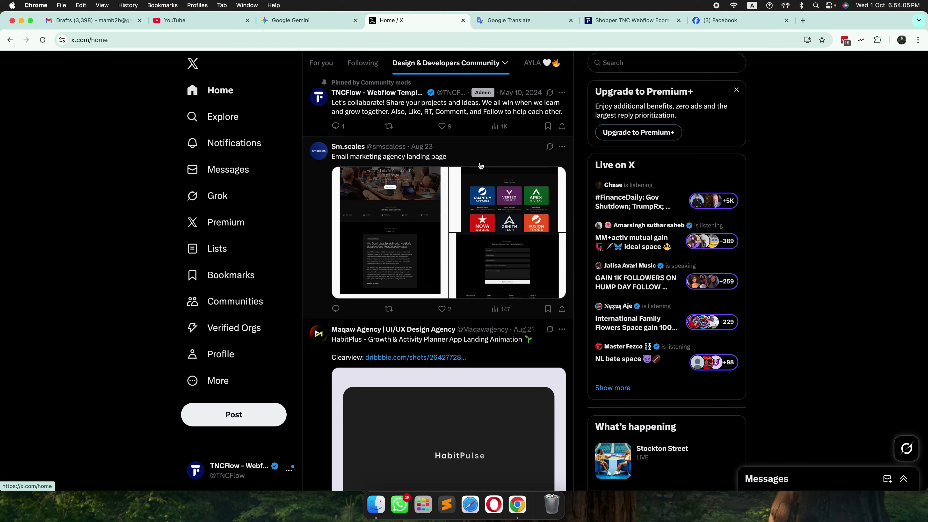
pyautogui.scroll(-3, 481, 167)
pyautogui.scroll(-10, 480, 166)
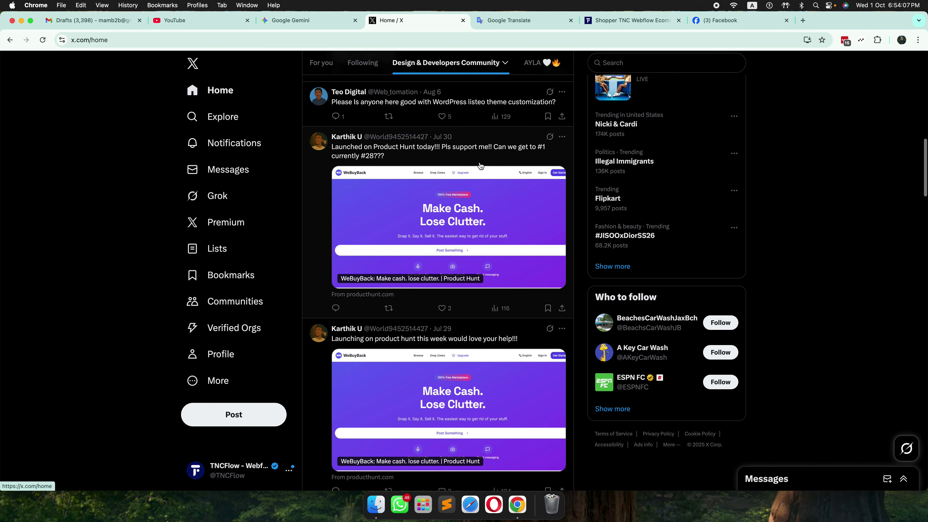
pyautogui.scroll(10, 480, 166)
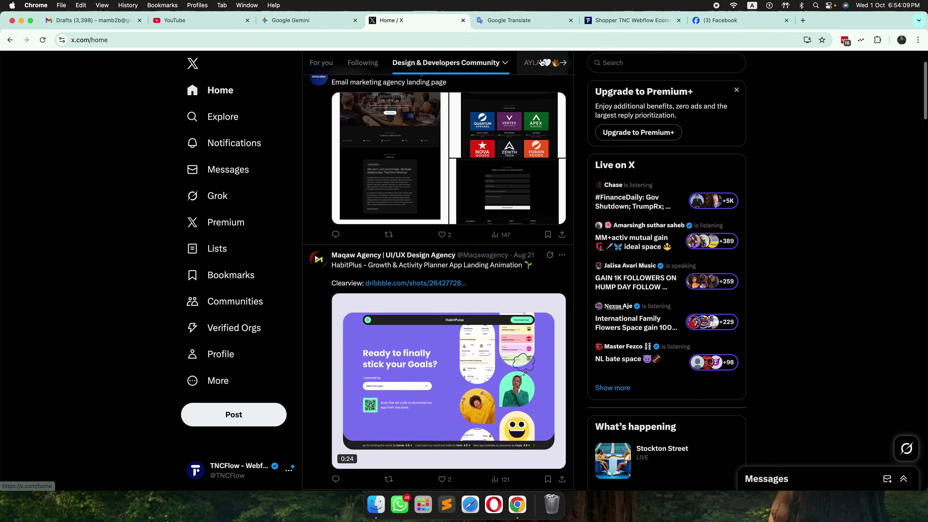
# - View the community feed next to Design & Developers Community, and return to For you by way of Following
pyautogui.click(542, 64)
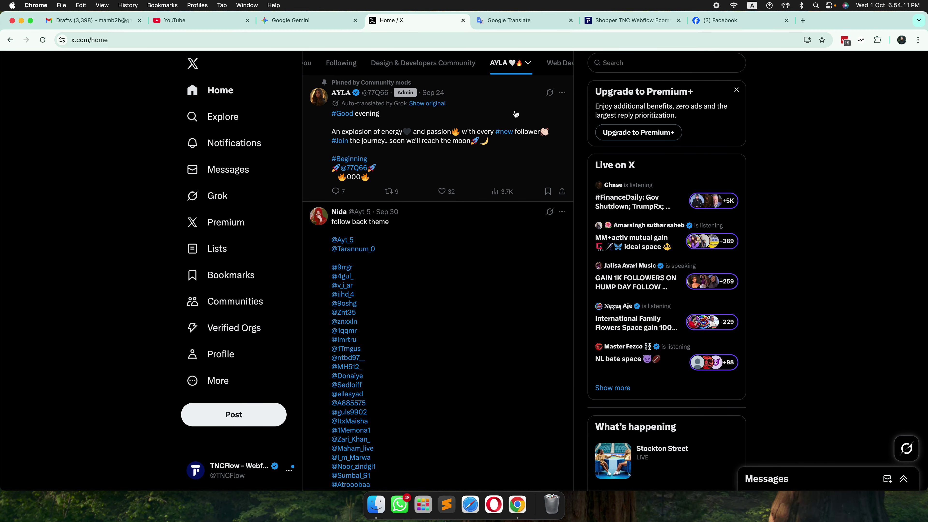
pyautogui.click(343, 69)
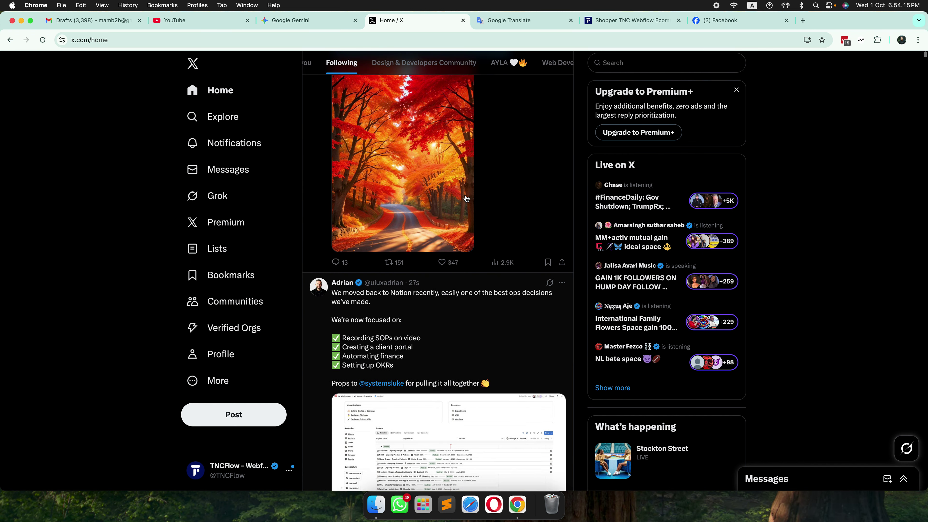
pyautogui.scroll(3, 466, 198)
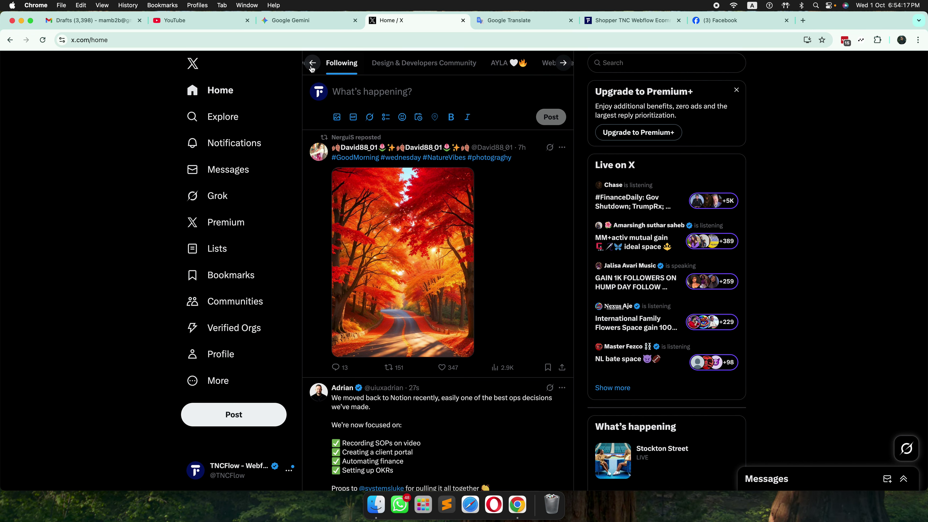
pyautogui.click(312, 66)
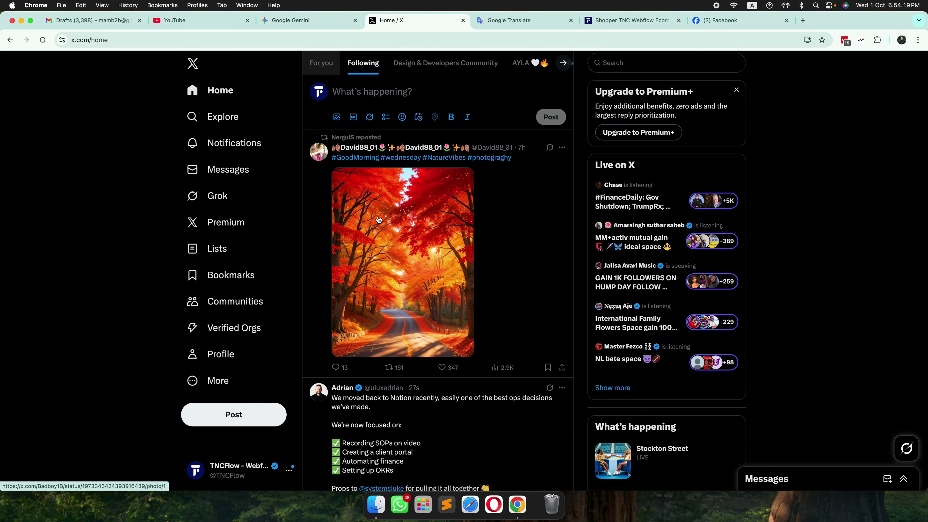
pyautogui.click(322, 63)
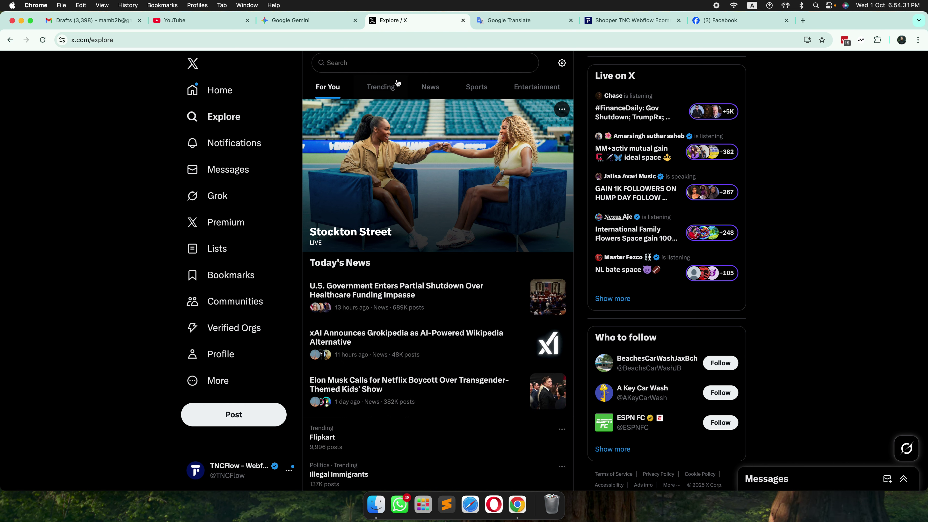
# - View the Trending, News, Sports and Entertainment categories of Explore in turn
pyautogui.click(385, 94)
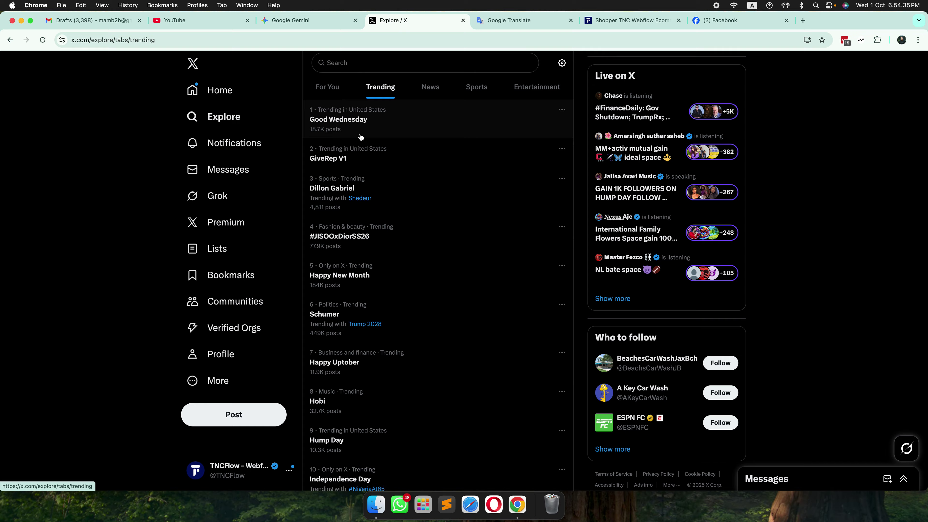
pyautogui.click(429, 91)
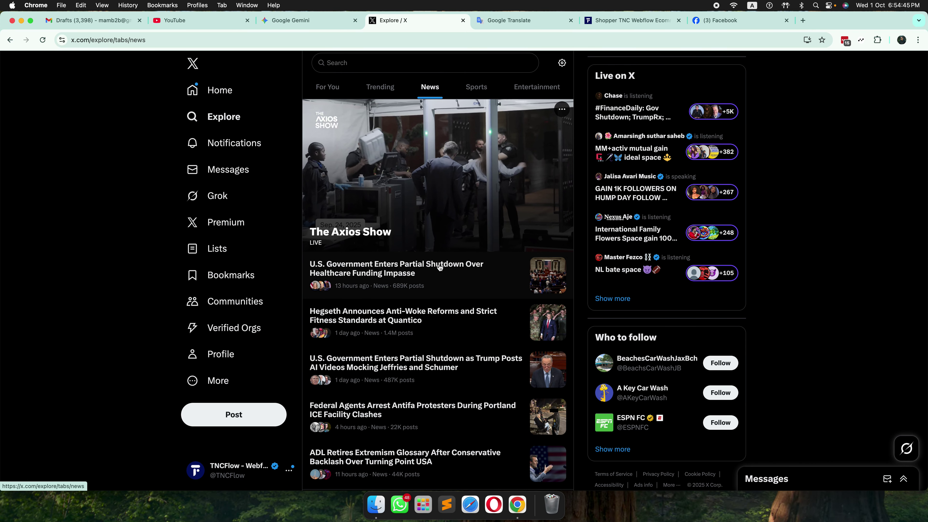
pyautogui.click(476, 87)
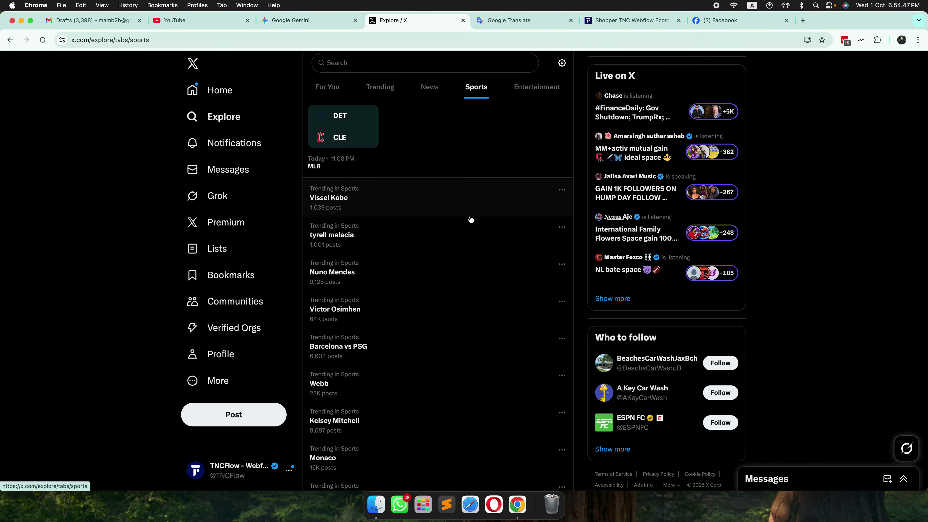
pyautogui.click(540, 93)
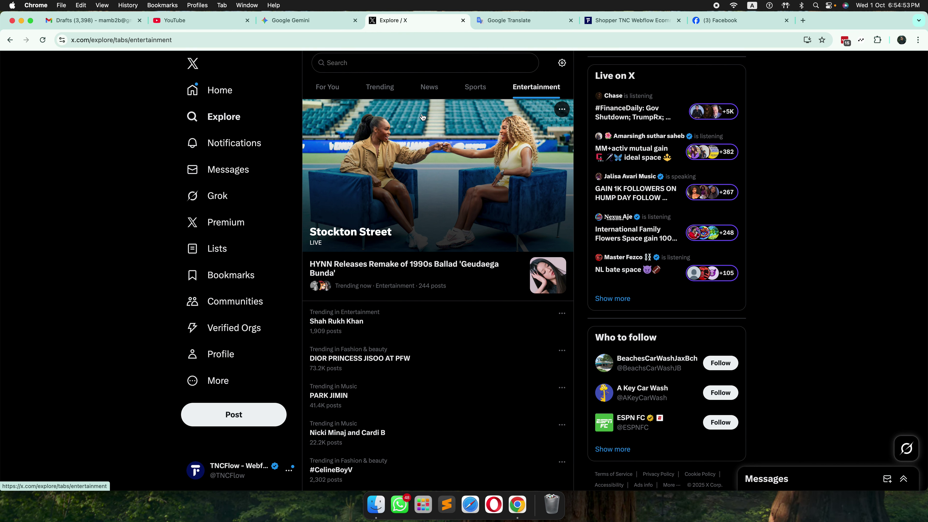
# - Return to the Trending topics, open the "Good Wednesday" trend and look over its top results
pyautogui.click(382, 88)
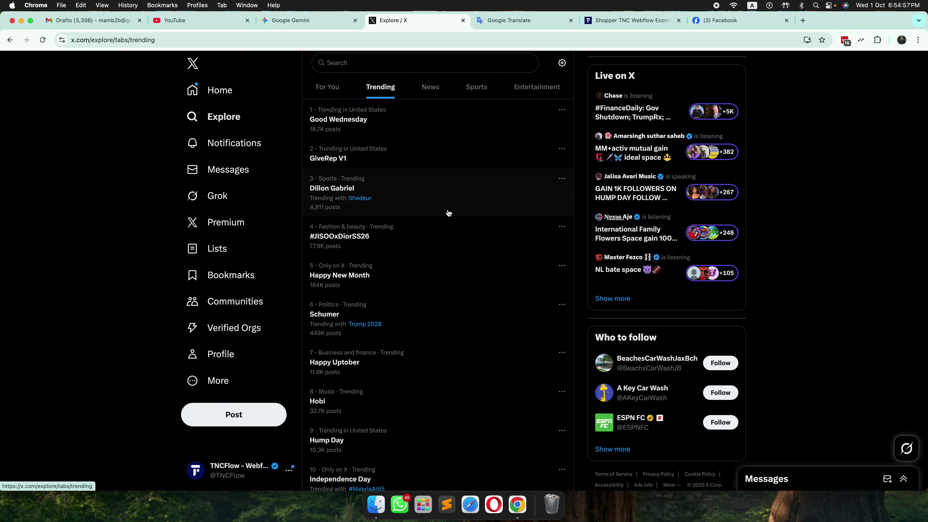
pyautogui.click(353, 126)
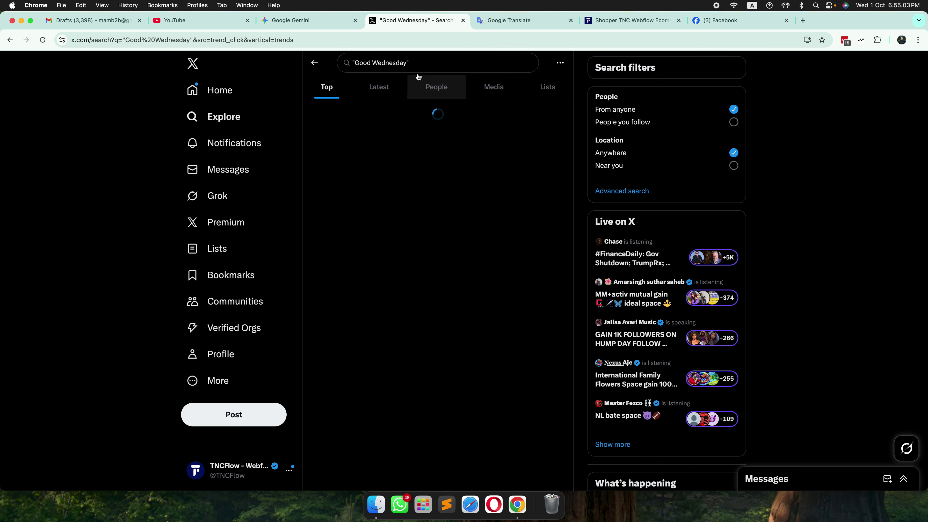
pyautogui.scroll(-2, 506, 270)
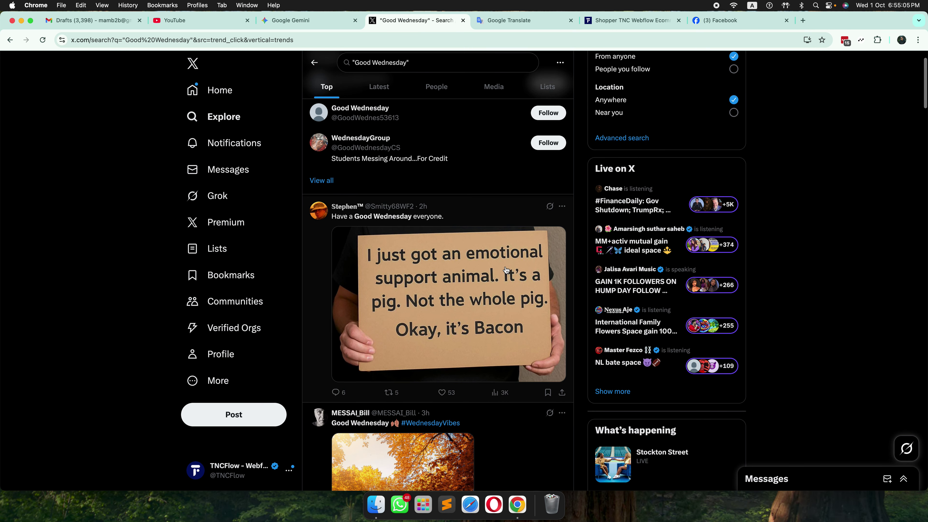
pyautogui.scroll(2, 497, 234)
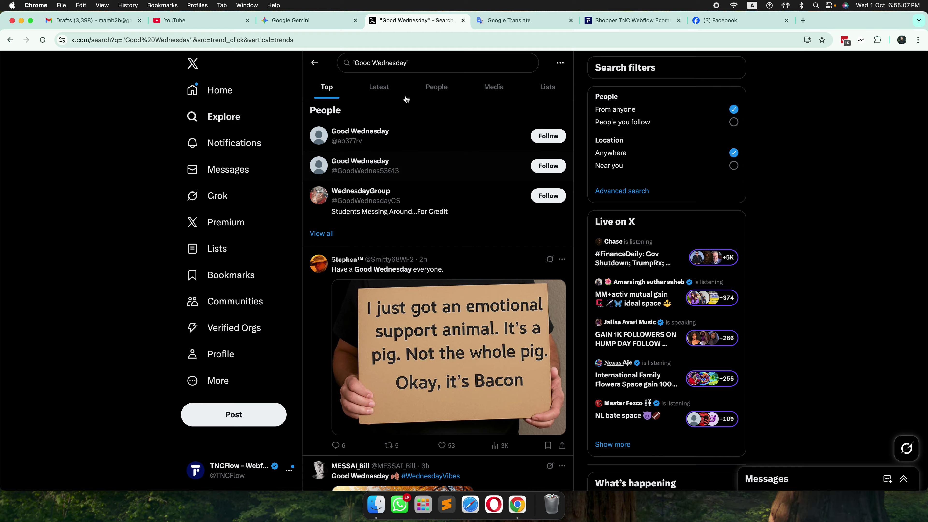
# - Show the latest posts for "Good Wednesday" and browse through them
pyautogui.click(376, 92)
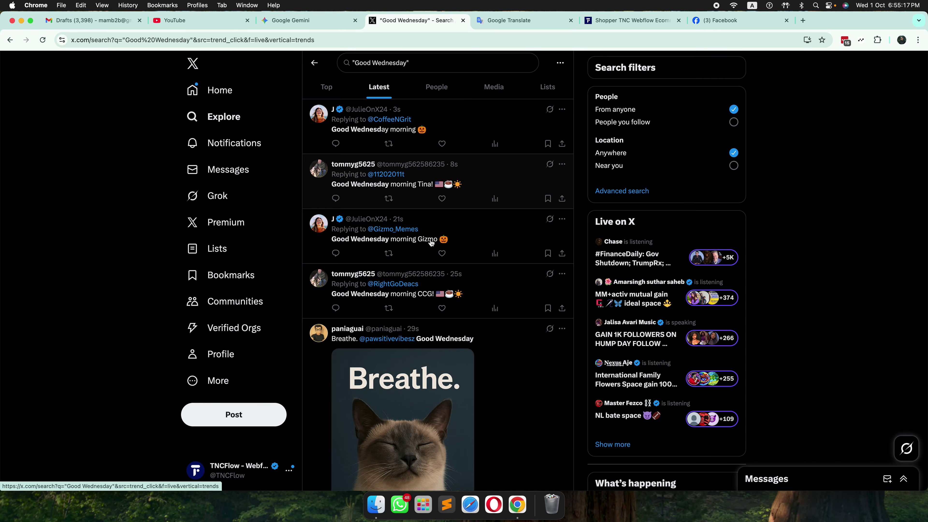
pyautogui.scroll(-5, 433, 246)
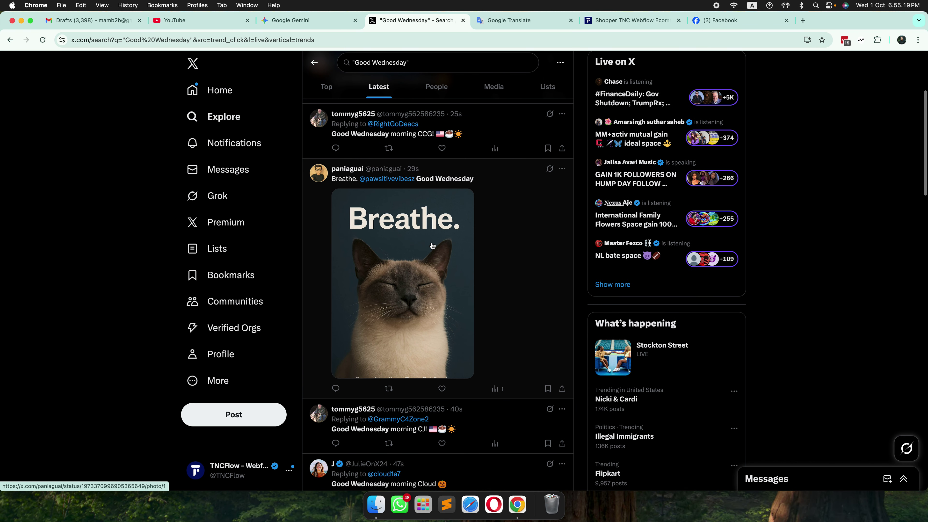
pyautogui.scroll(-3, 473, 222)
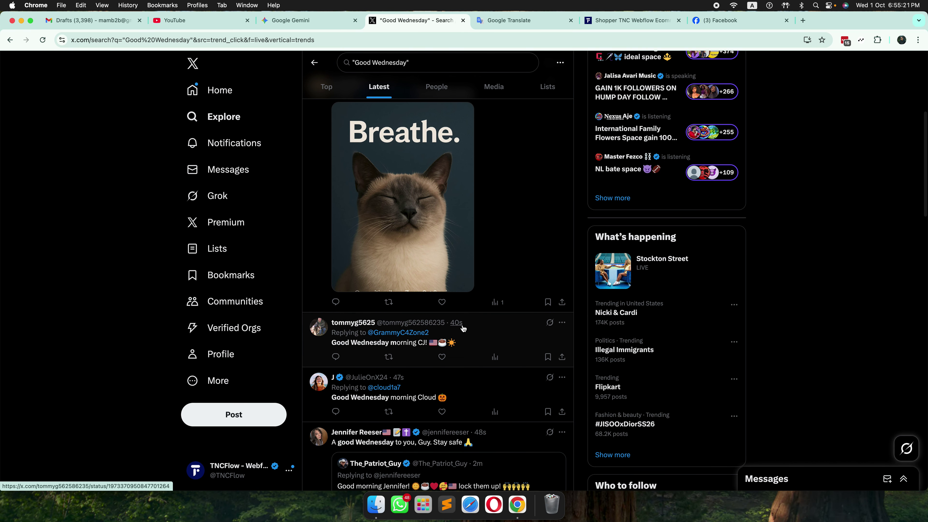
pyautogui.scroll(-5, 462, 328)
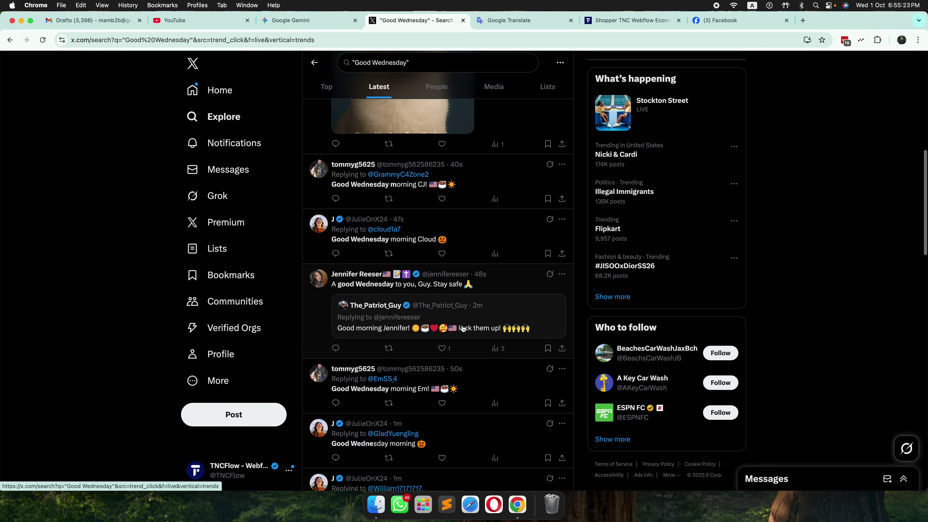
pyautogui.scroll(-6, 487, 286)
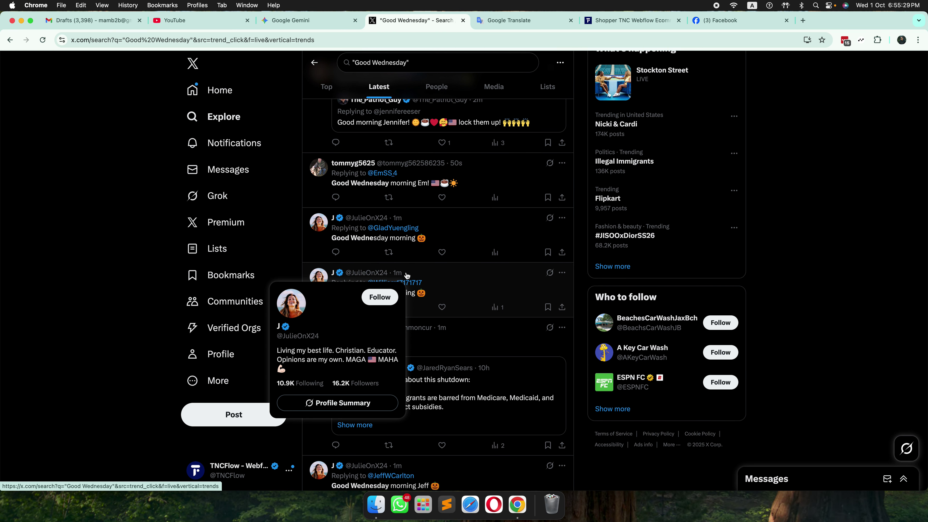
pyautogui.scroll(10, 467, 276)
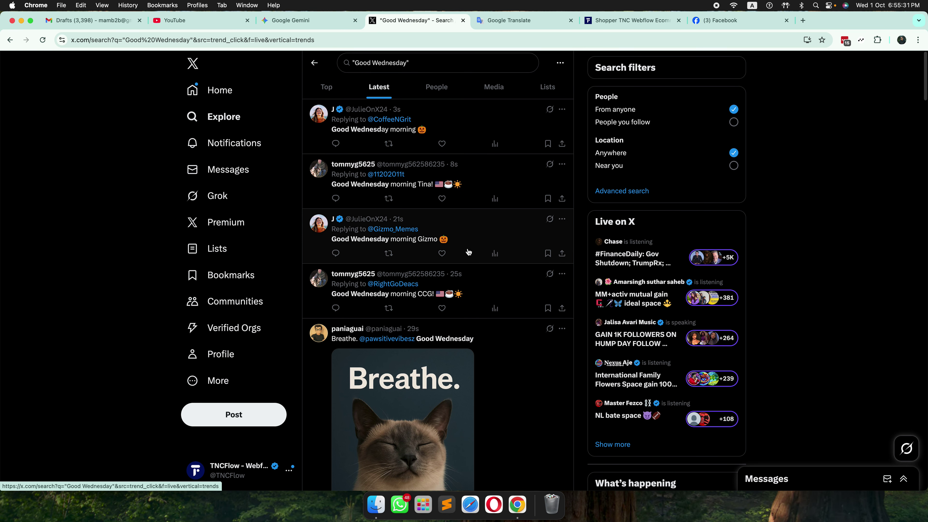
# - Show the people results for "Good Wednesday" and look through the listed accounts
pyautogui.click(442, 90)
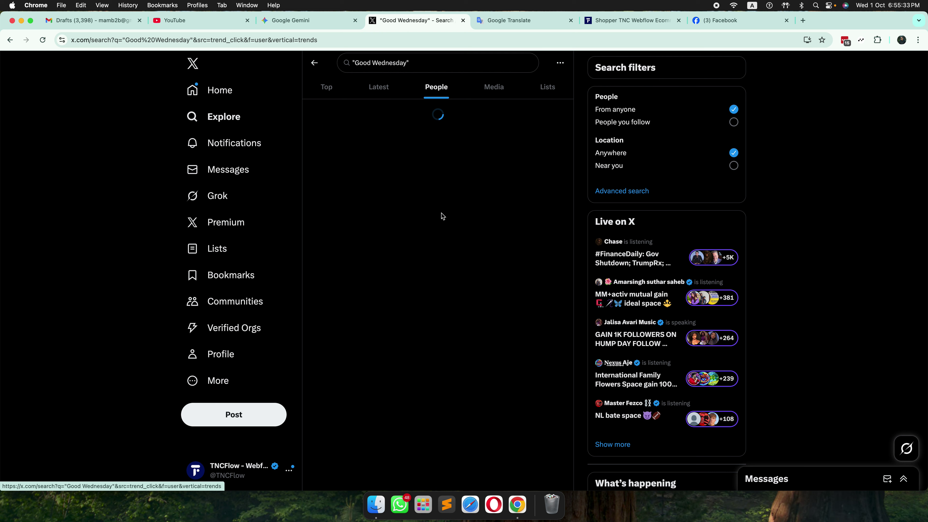
pyautogui.scroll(-10, 474, 222)
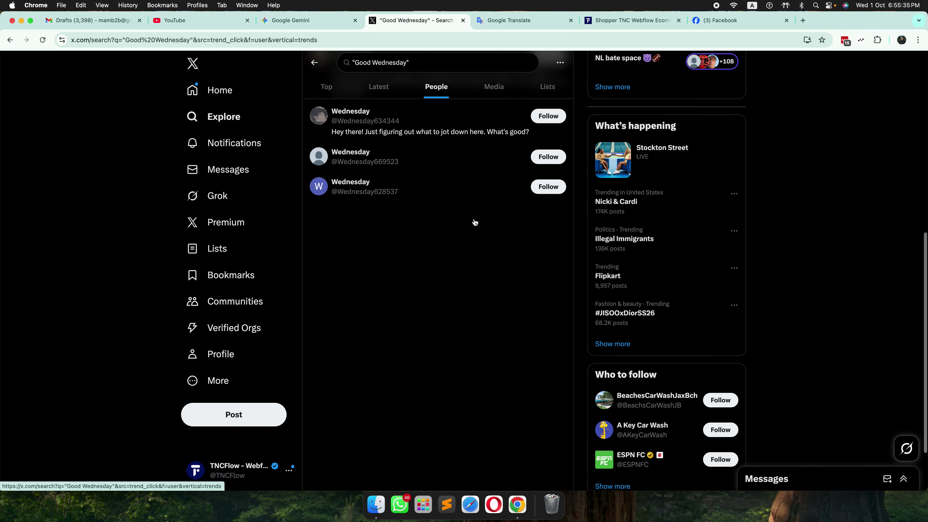
# - Show the media results for "Good Wednesday" and browse through the images and videos
pyautogui.scroll(10, 474, 222)
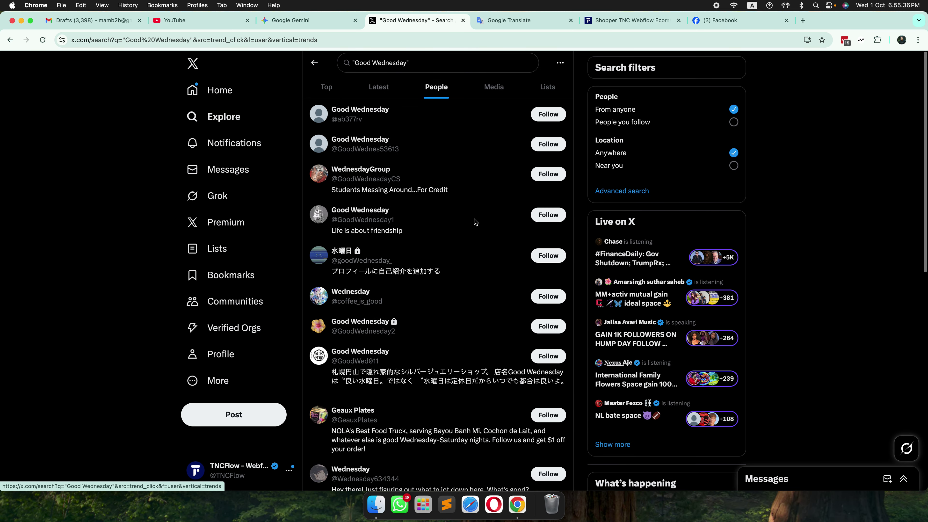
pyautogui.click(494, 87)
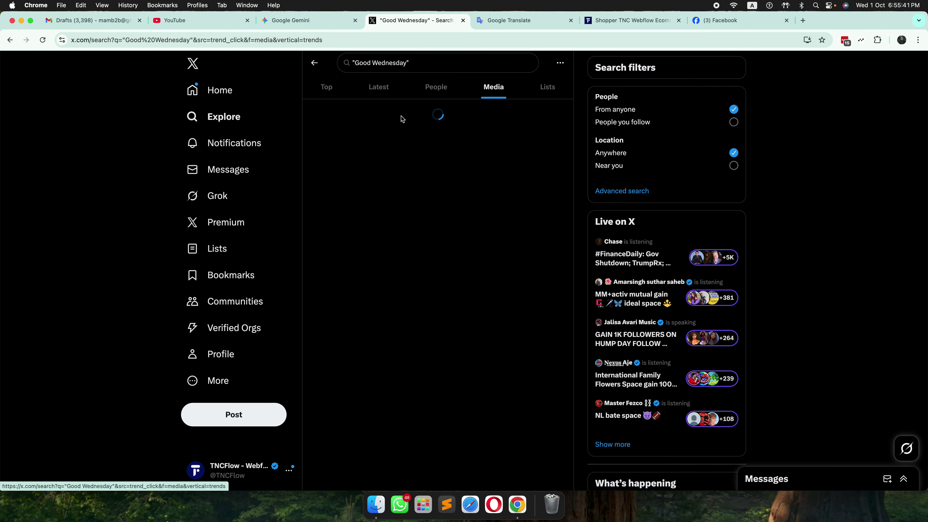
pyautogui.scroll(-5, 468, 153)
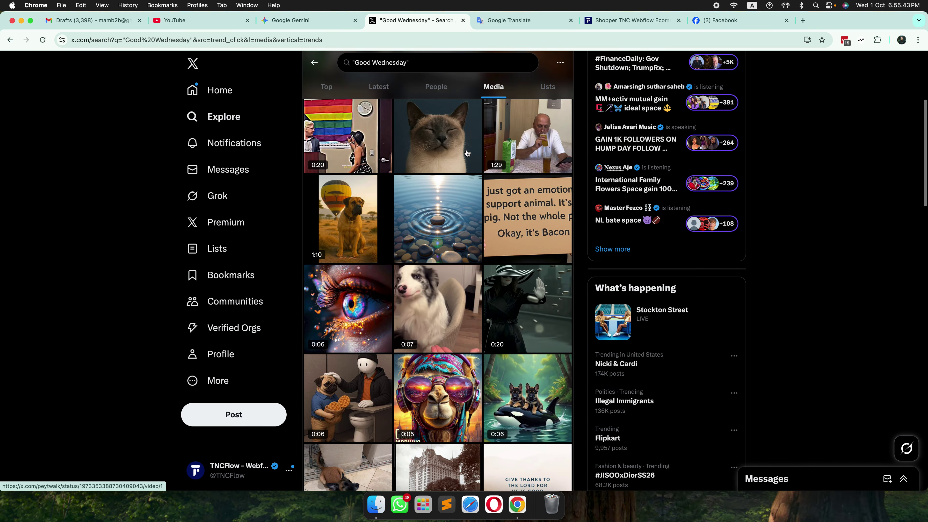
pyautogui.scroll(-12, 467, 153)
pyautogui.scroll(18, 467, 153)
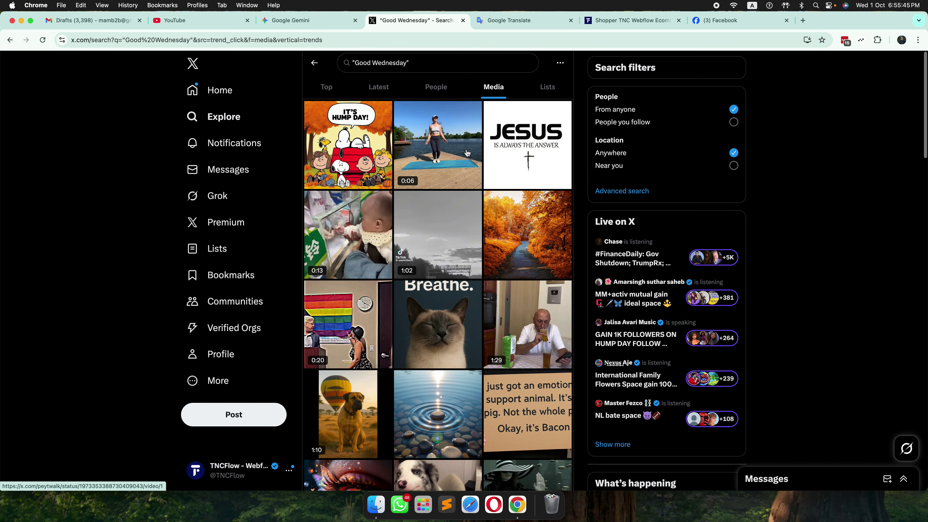
# - Switch back to the latest posts for "Good Wednesday" and examine the newest posts and replies
pyautogui.click(380, 88)
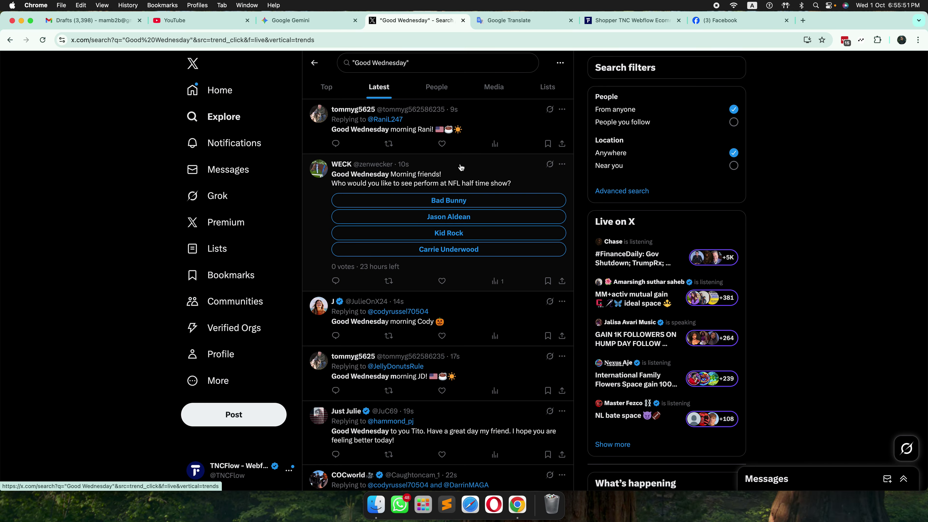
pyautogui.scroll(-3, 462, 167)
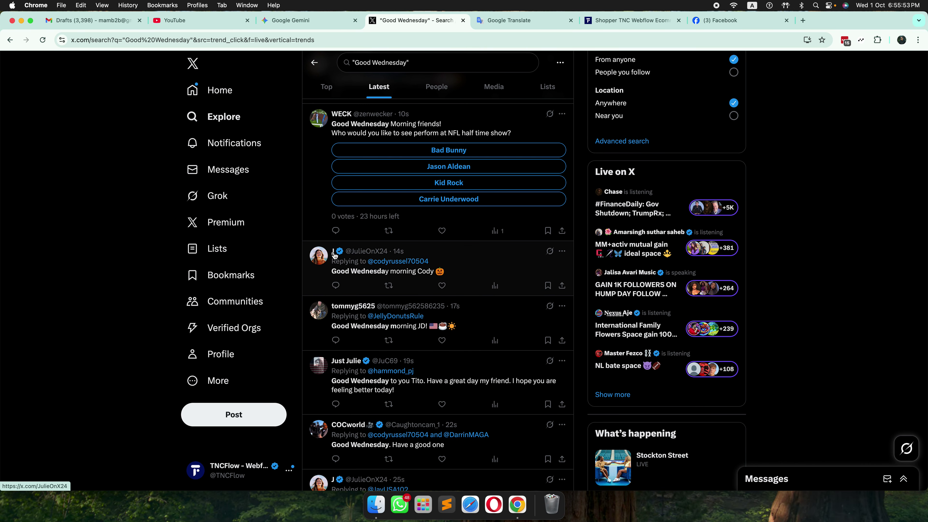
pyautogui.moveTo(339, 255)
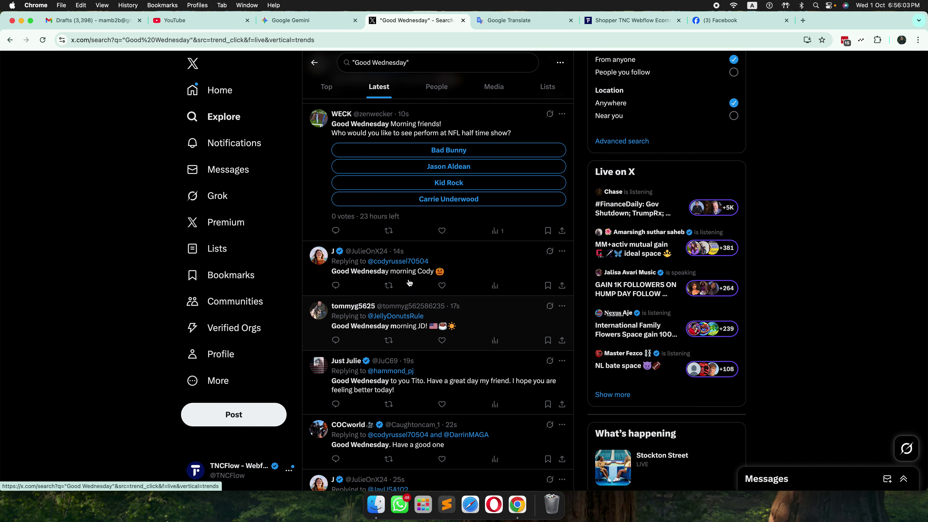
pyautogui.scroll(-4, 481, 282)
pyautogui.scroll(-3, 481, 282)
pyautogui.scroll(2, 481, 282)
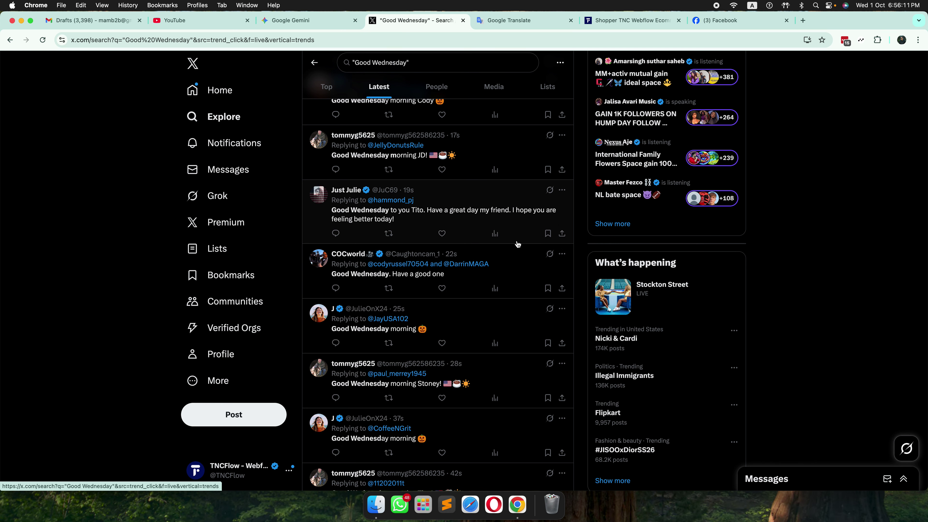
pyautogui.scroll(1, 517, 244)
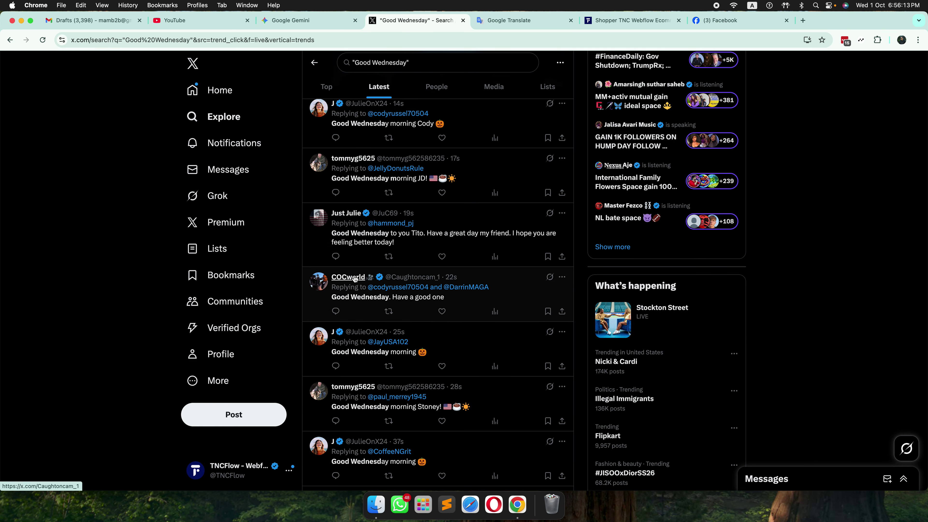
pyautogui.scroll(6, 507, 259)
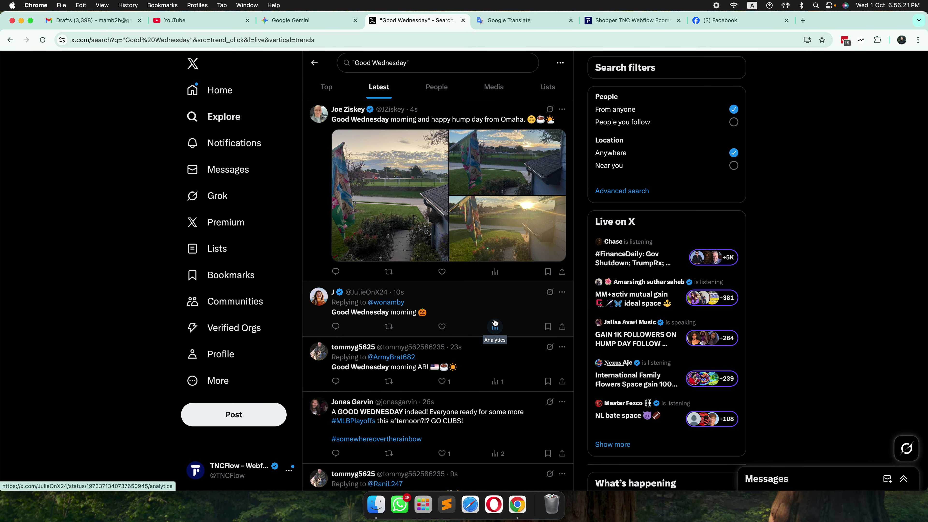
# - Preview the profile card of a reply's author and look over the authors of the surrounding latest posts
pyautogui.scroll(-5, 494, 322)
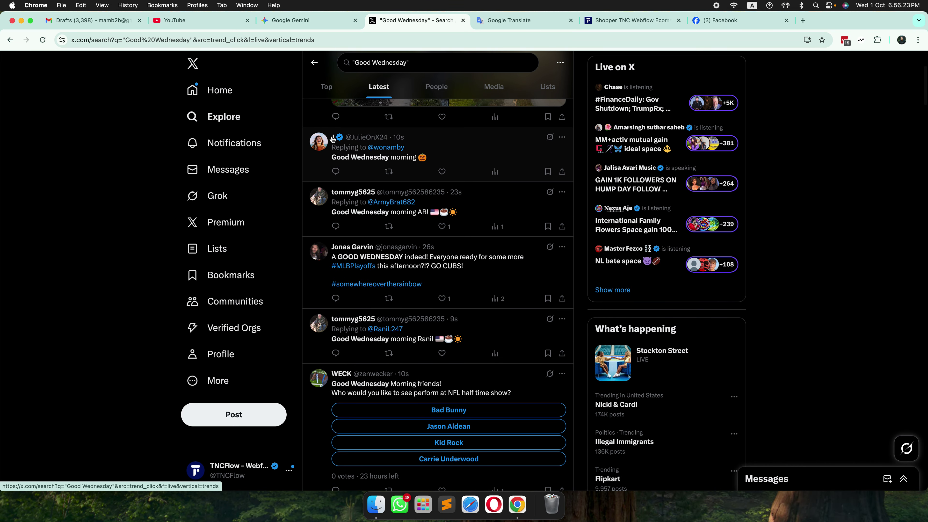
pyautogui.moveTo(361, 198)
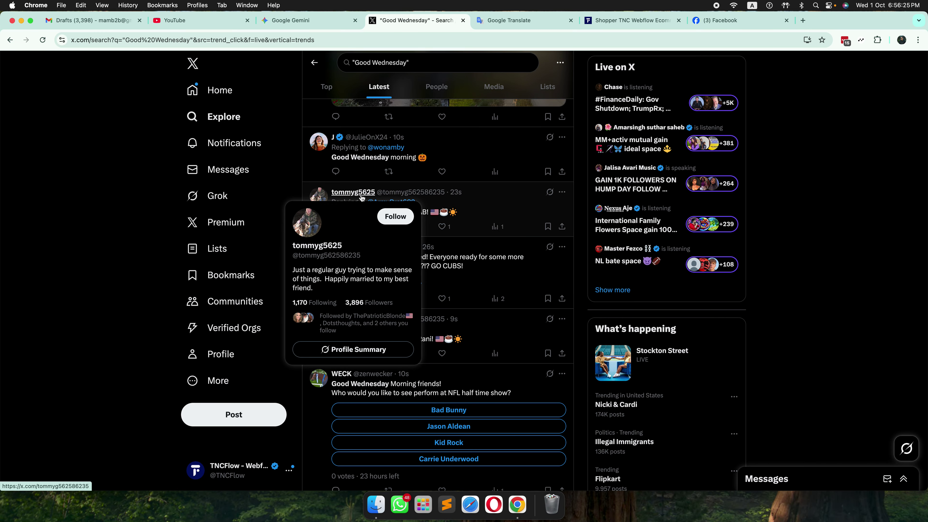
pyautogui.scroll(-6, 480, 243)
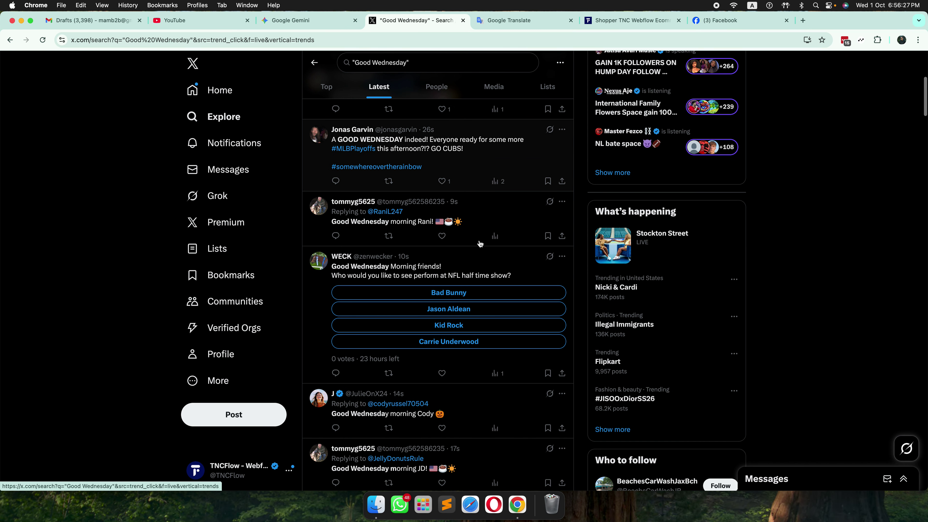
pyautogui.scroll(-3, 479, 243)
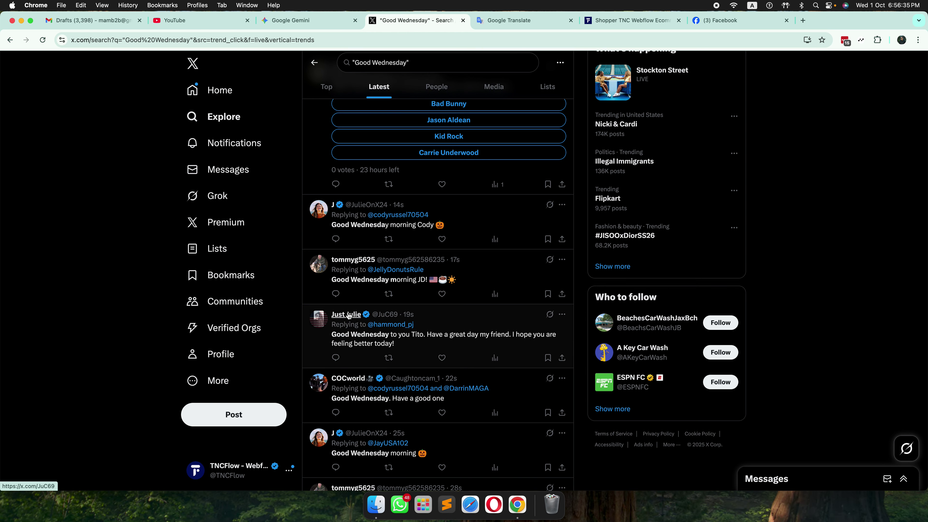
pyautogui.moveTo(348, 315)
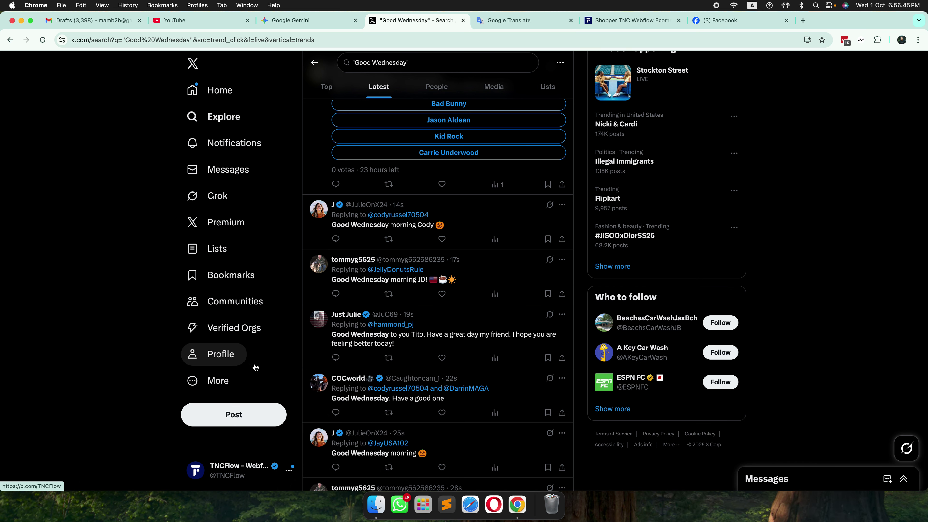
# - Browse the older "Good Wednesday" posts further down the latest results and return to the newest ones
pyautogui.scroll(-10, 256, 367)
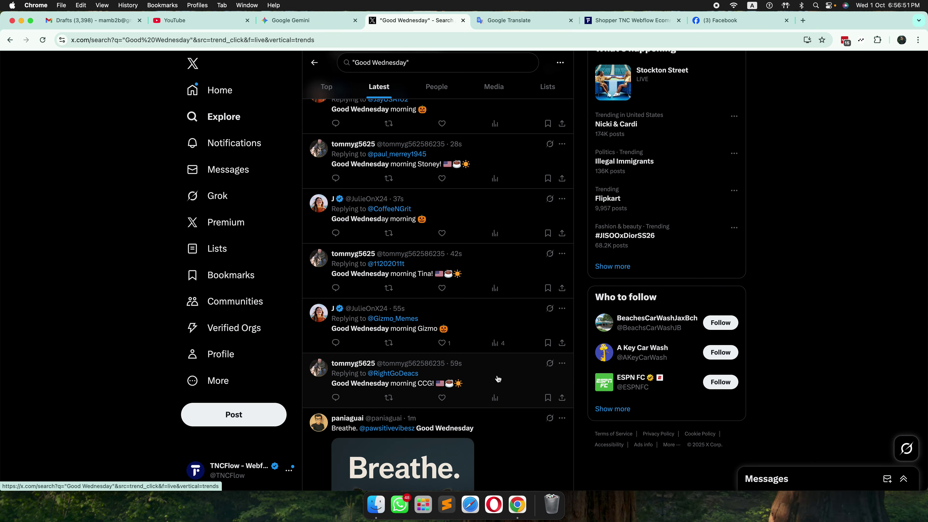
pyautogui.scroll(-14, 497, 378)
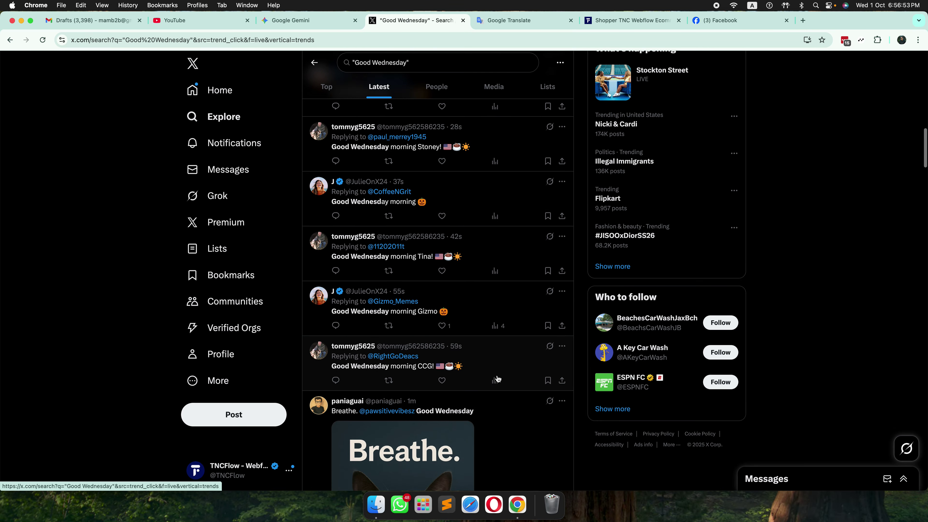
pyautogui.scroll(-7, 498, 379)
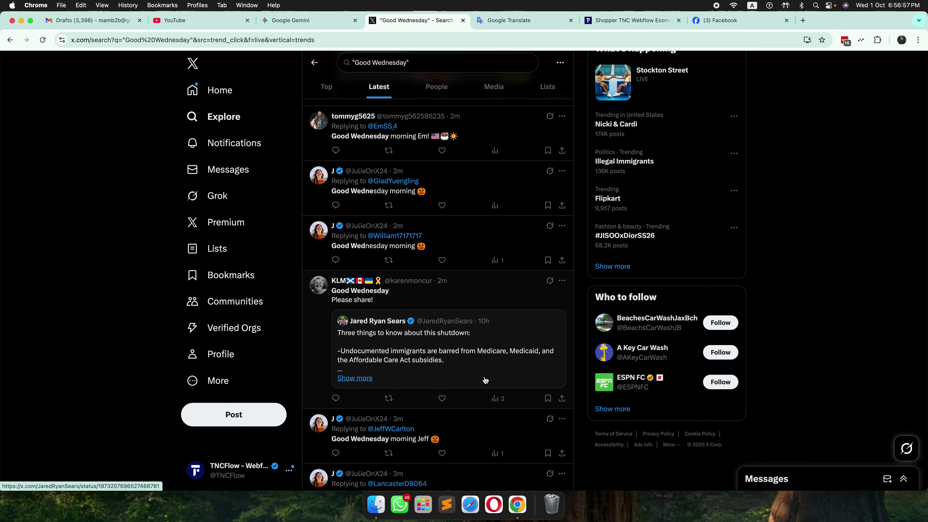
pyautogui.scroll(15, 469, 198)
pyautogui.scroll(6, 471, 197)
# - Return to the Trending topics of Explore and open the #JISOOxDiorSS26 trend
pyautogui.click(317, 66)
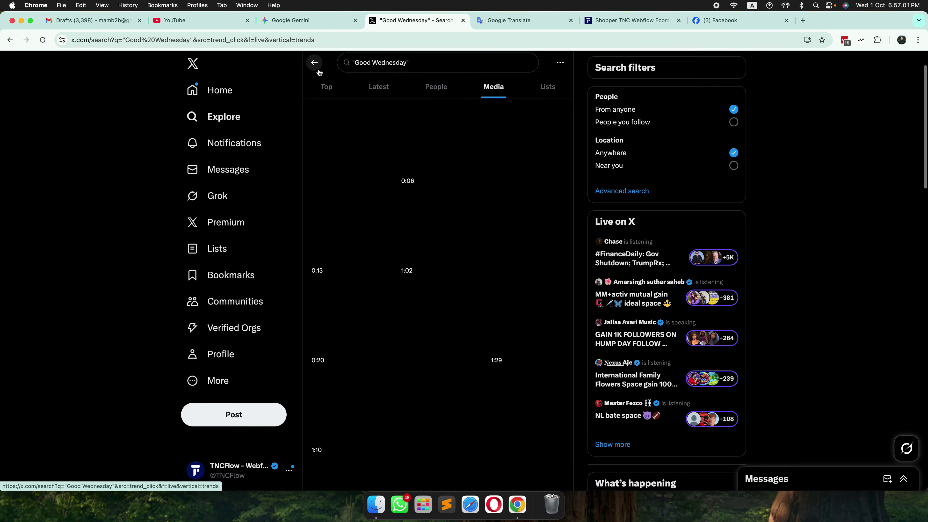
pyautogui.click(228, 118)
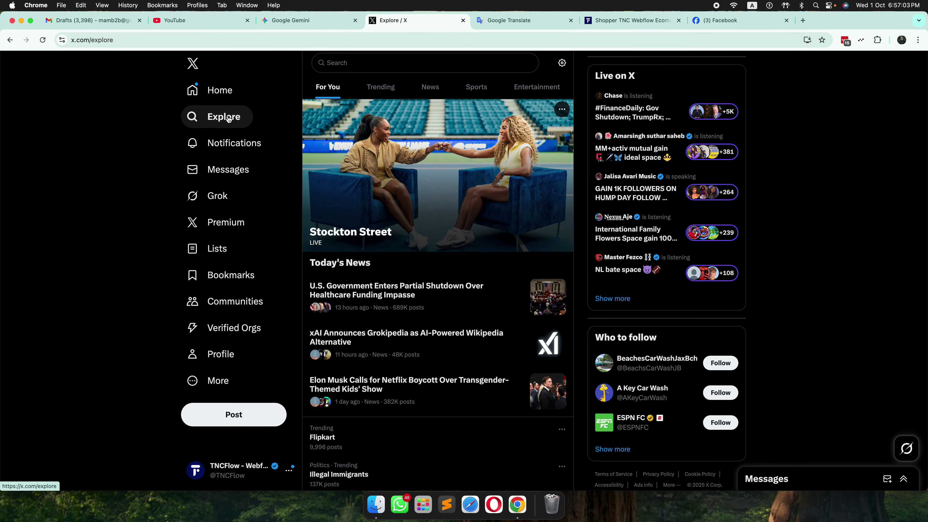
pyautogui.click(392, 90)
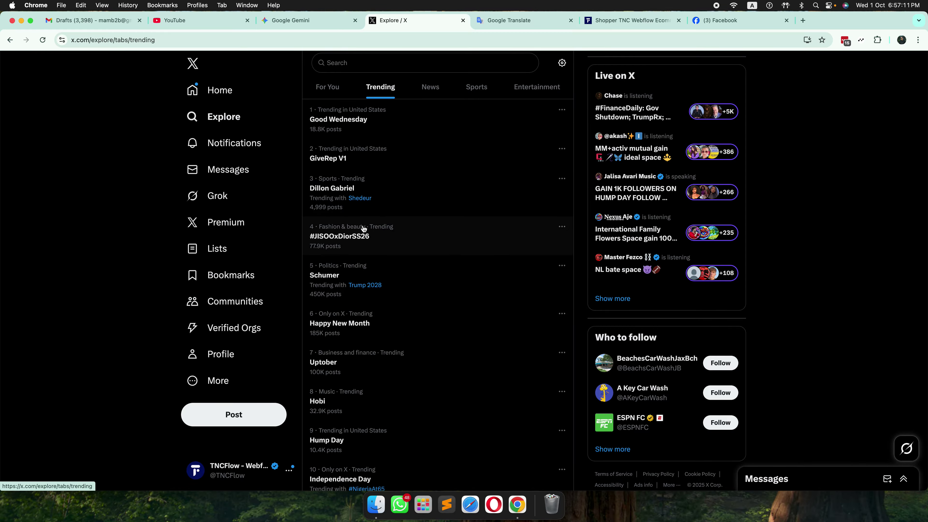
pyautogui.click(346, 237)
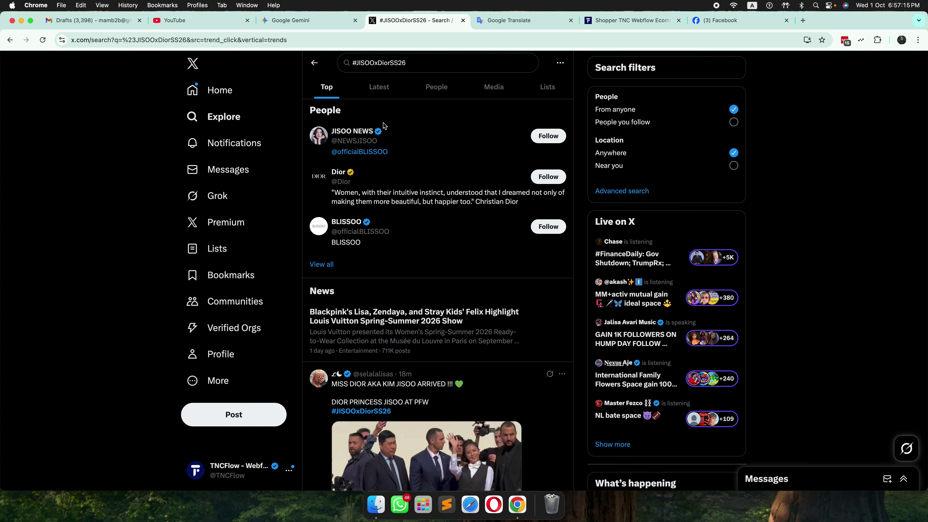
# - Show the latest posts for #JISOOxDiorSS26 and browse through them
pyautogui.click(375, 92)
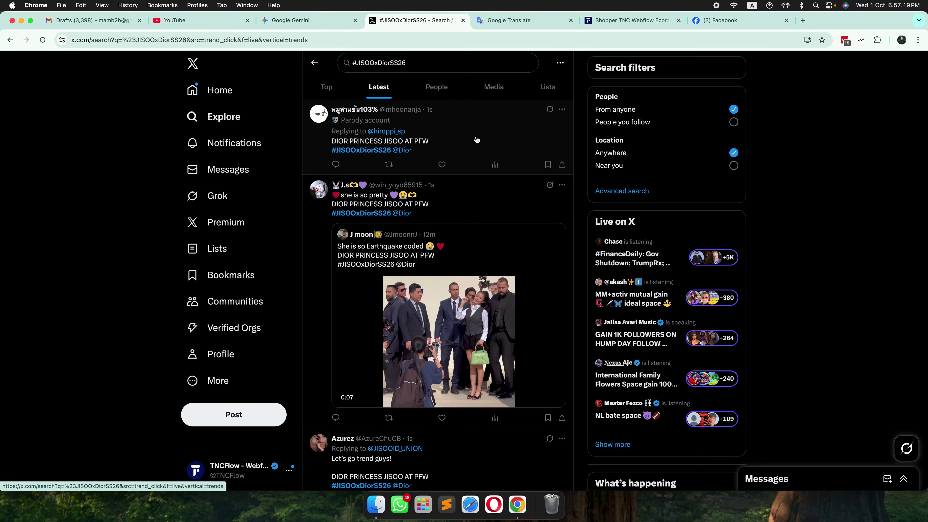
pyautogui.scroll(-1, 476, 147)
pyautogui.scroll(-8, 476, 140)
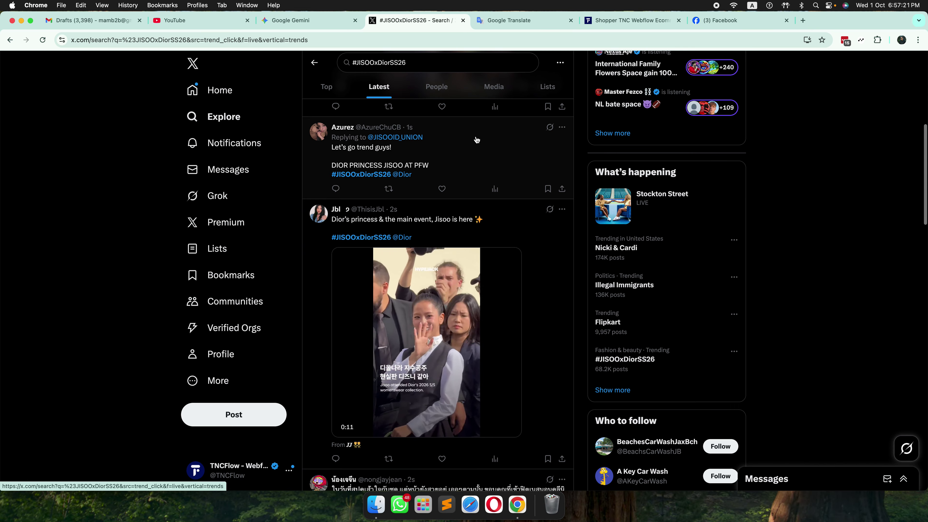
pyautogui.scroll(-4, 476, 140)
pyautogui.scroll(12, 468, 147)
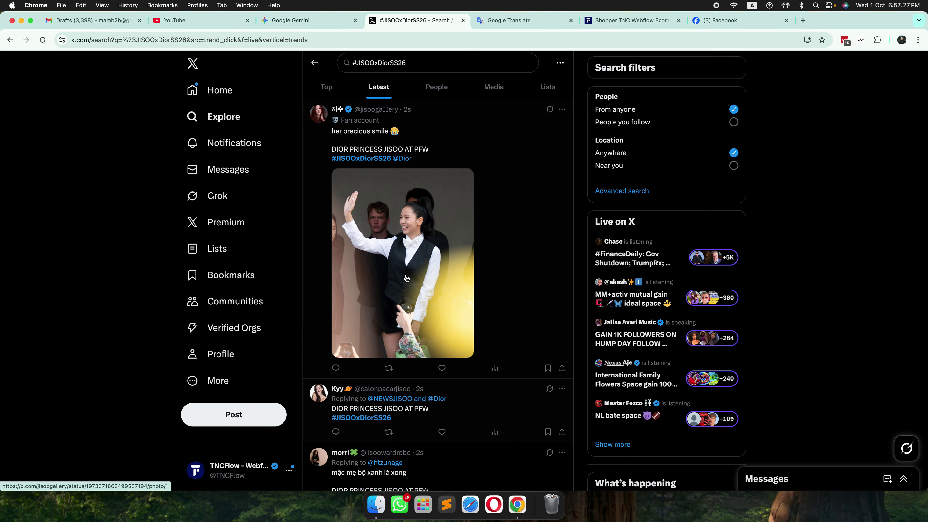
pyautogui.scroll(-5, 486, 277)
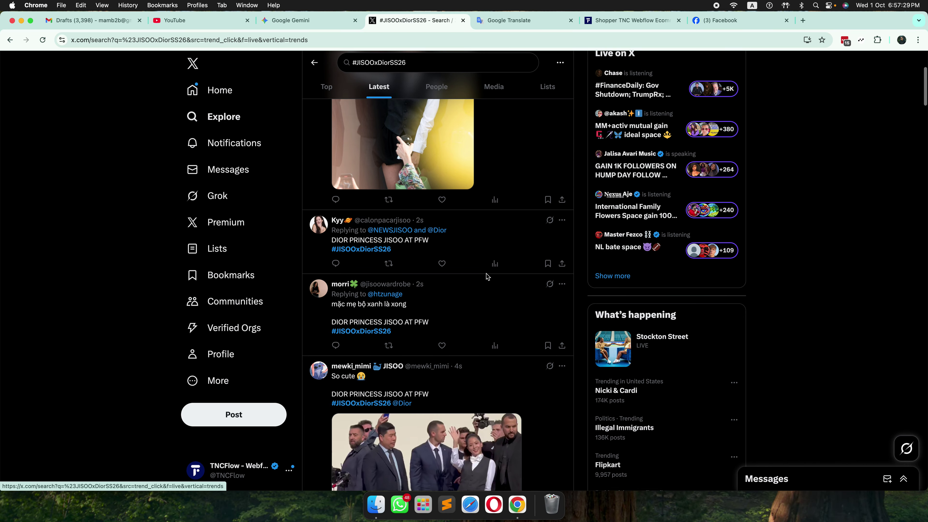
pyautogui.scroll(-2, 486, 277)
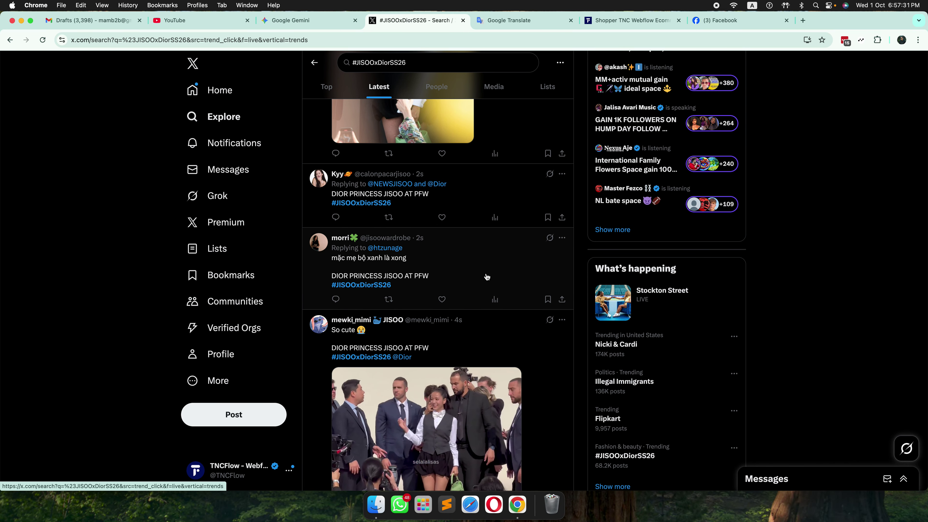
pyautogui.scroll(-3, 487, 277)
pyautogui.scroll(-10, 486, 277)
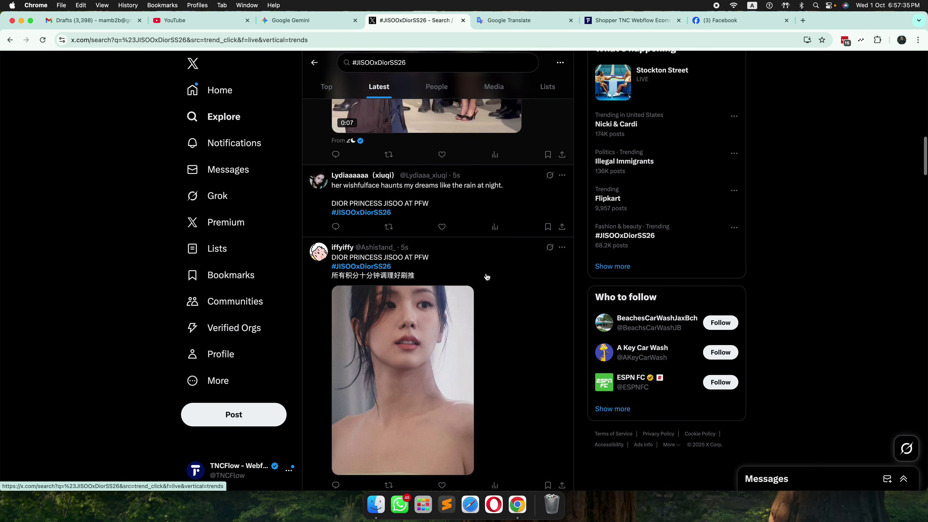
pyautogui.scroll(-12, 487, 276)
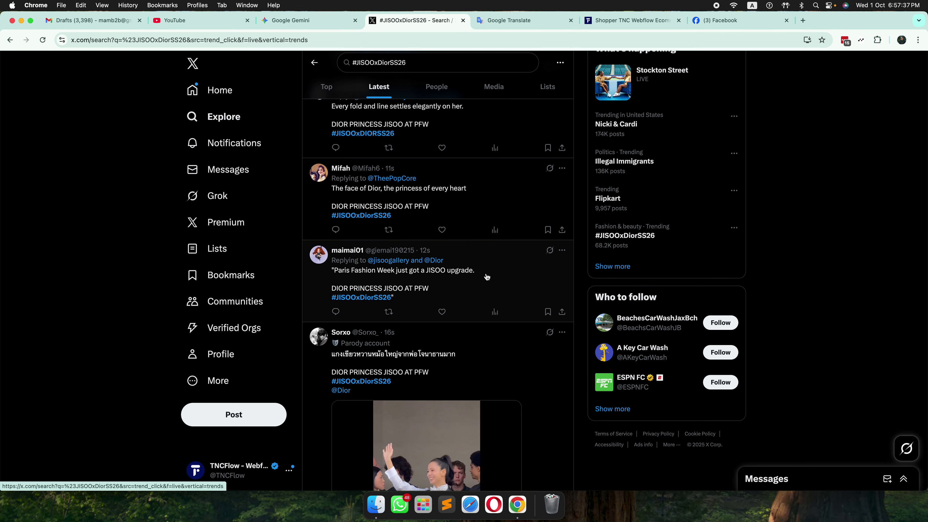
# - Leave the trend to view all notifications of the account and open the list of direct messages
pyautogui.click(227, 120)
pyautogui.click(235, 148)
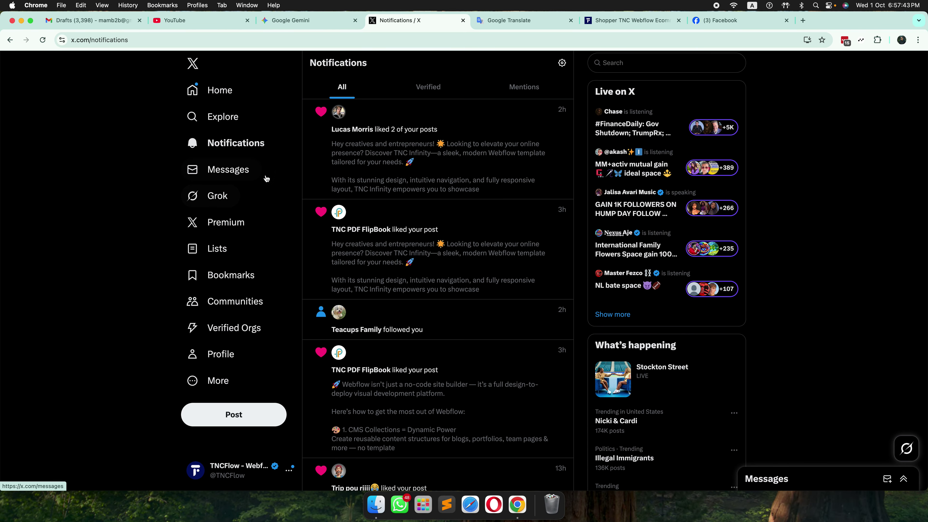
pyautogui.click(239, 170)
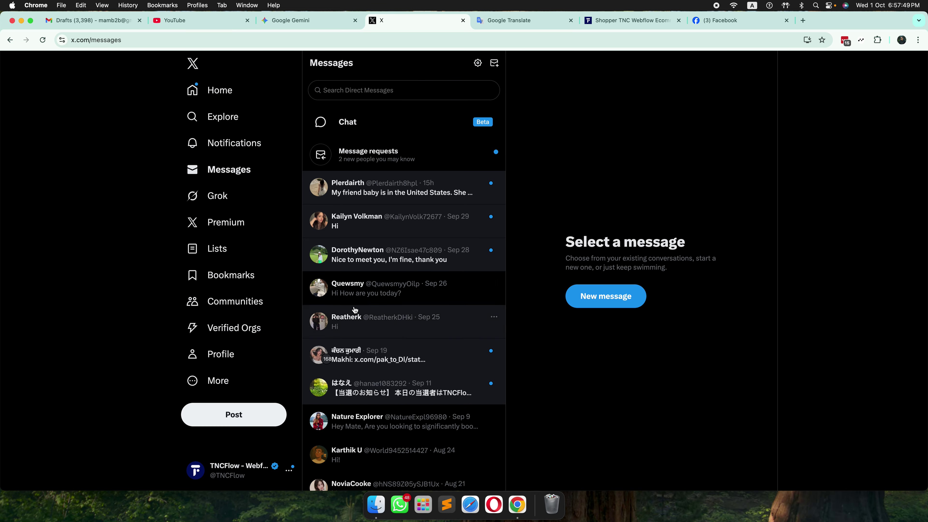
# - Open the direct message conversation dated Sep 26 and read through its earlier and most recent messages
pyautogui.click(382, 303)
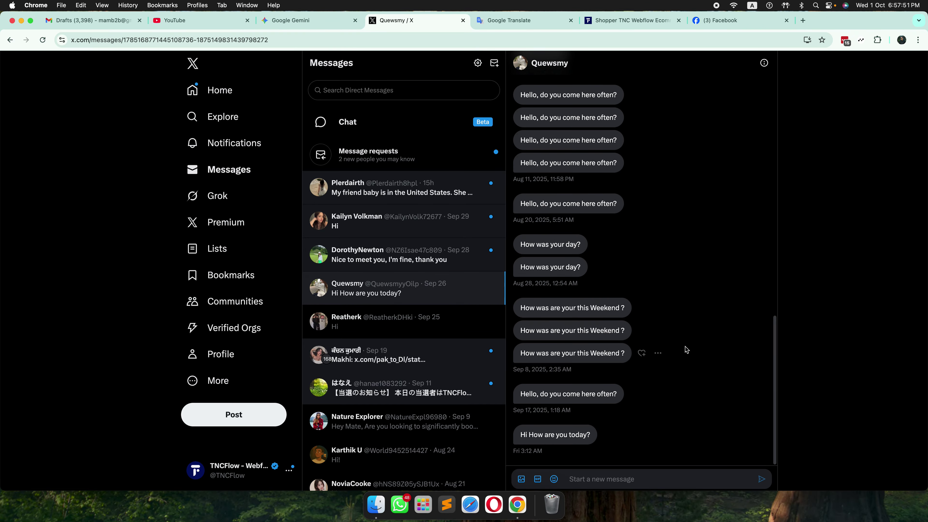
pyautogui.scroll(10, 663, 312)
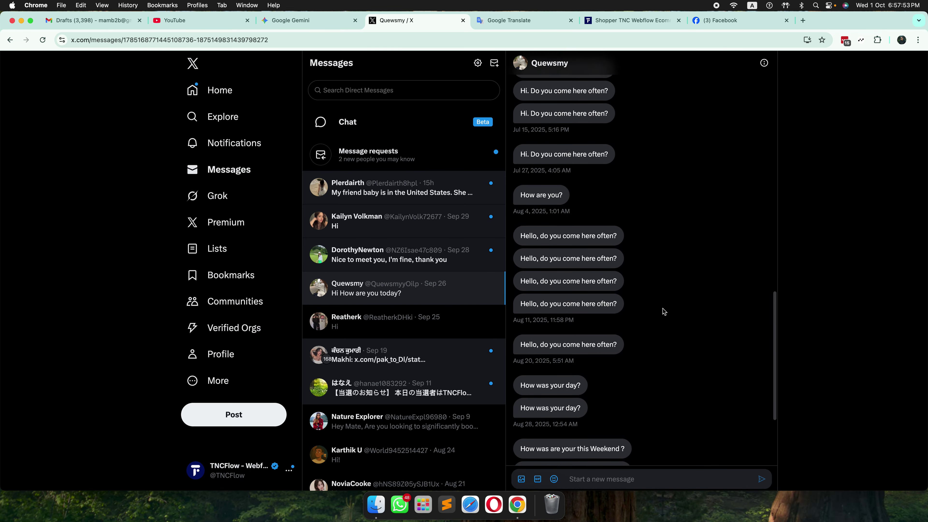
pyautogui.scroll(-5, 663, 312)
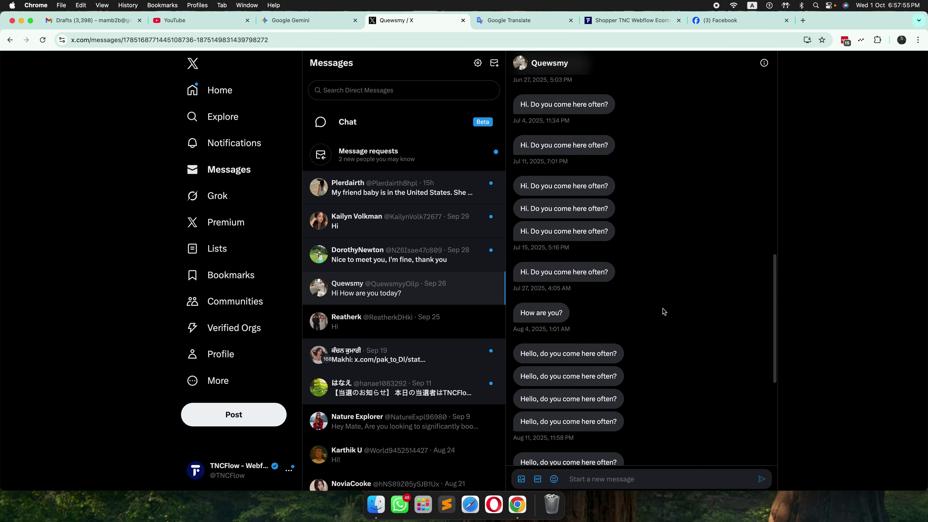
pyautogui.scroll(-5, 663, 311)
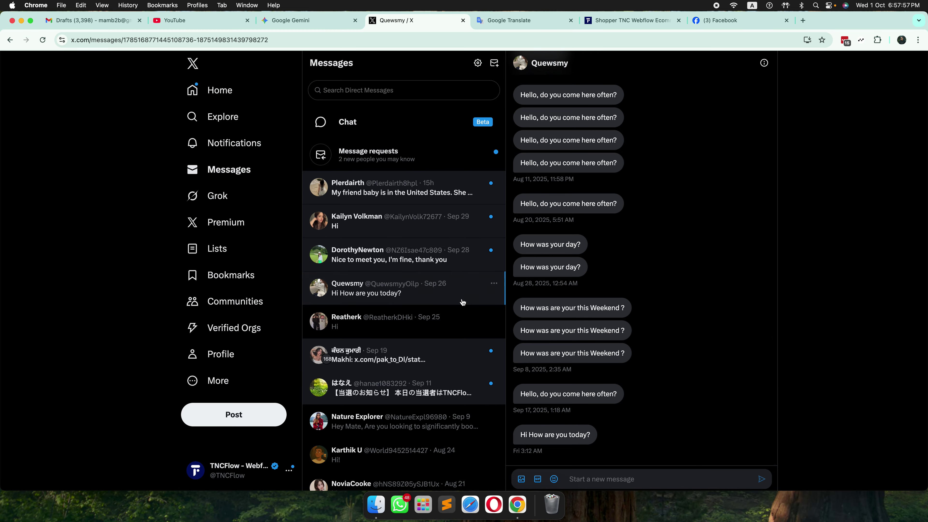
# - Open the direct message conversation dated Sep 28, read its earlier messages, and open the one dated Sep 29
pyautogui.click(385, 264)
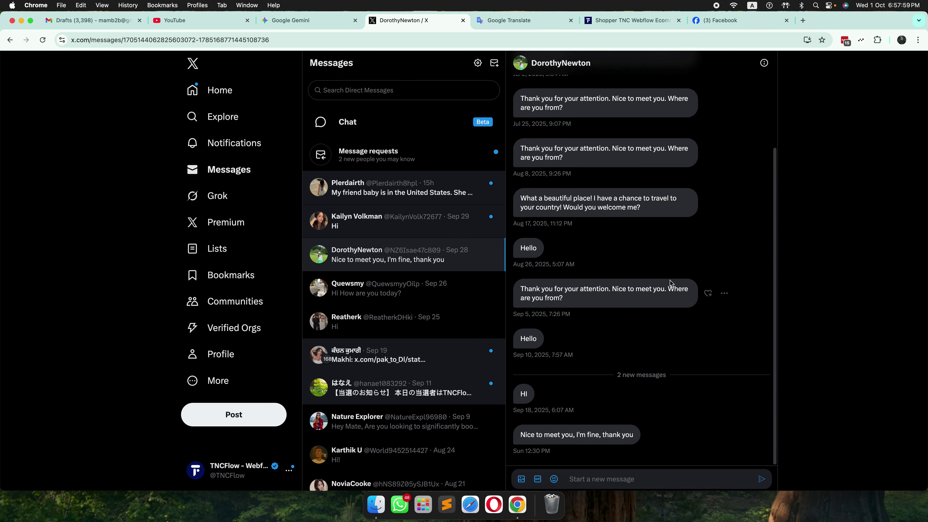
pyautogui.scroll(15, 602, 278)
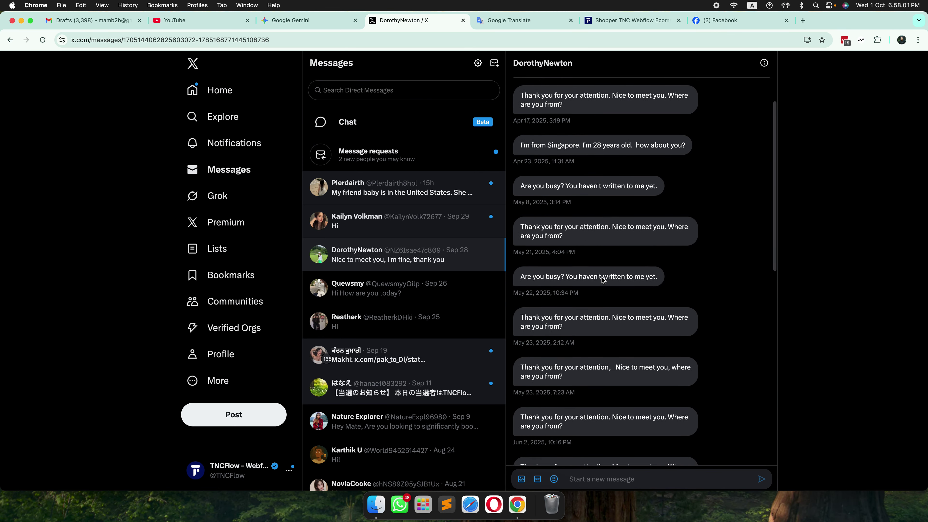
pyautogui.click(370, 229)
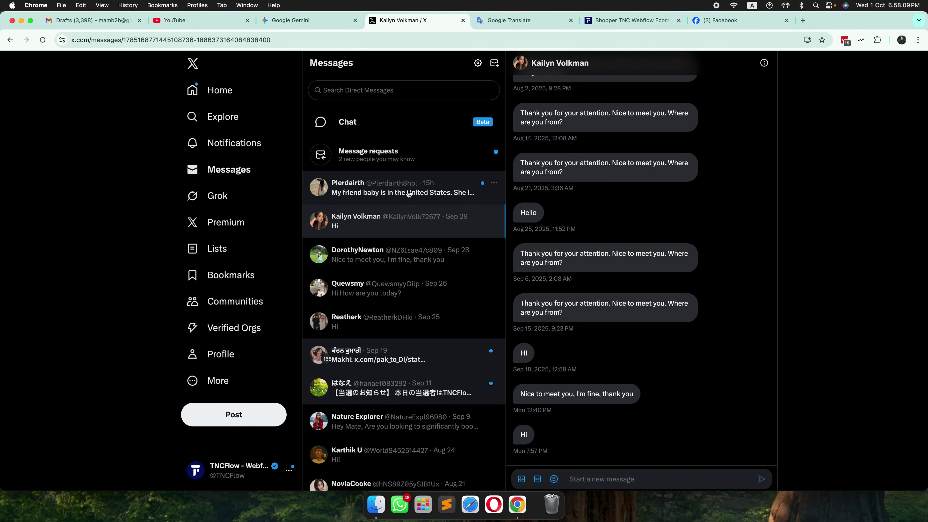
# - Open the newest conversation in the direct message list and read through its earlier and most recent messages
pyautogui.click(420, 200)
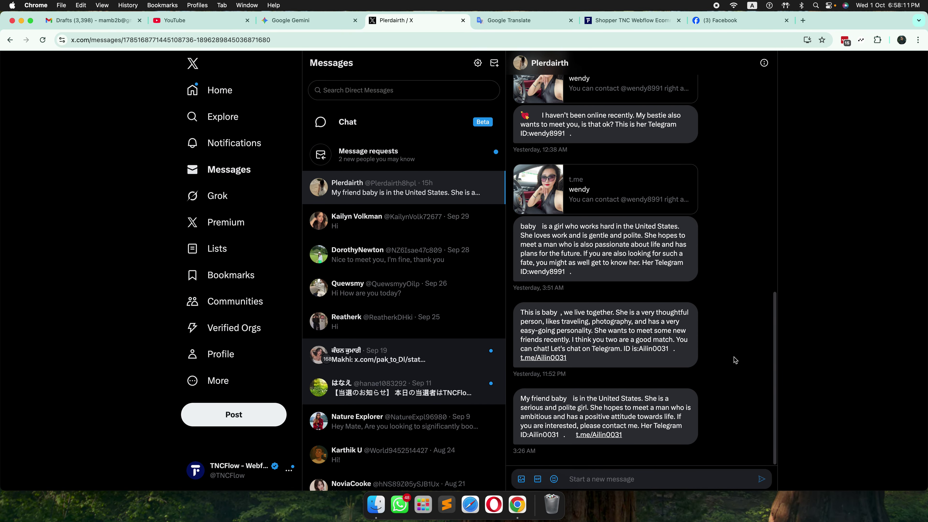
pyautogui.scroll(10, 655, 348)
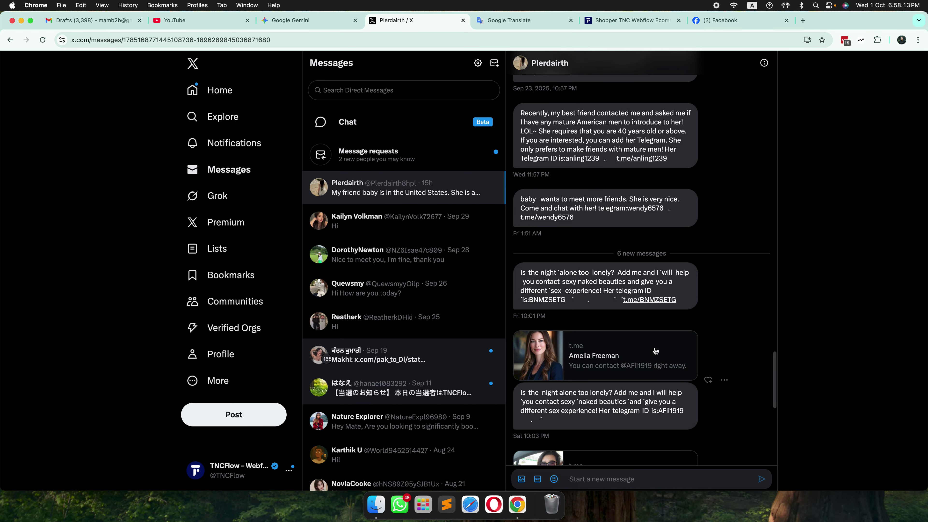
pyautogui.scroll(15, 656, 351)
pyautogui.scroll(-20, 655, 347)
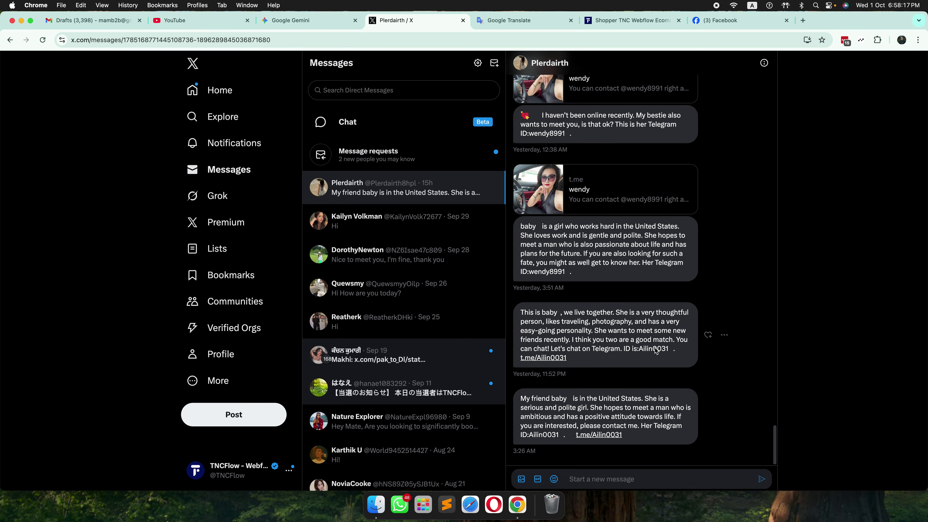
# - Snooze the newest direct message conversation and look back over its older messages
pyautogui.click(495, 184)
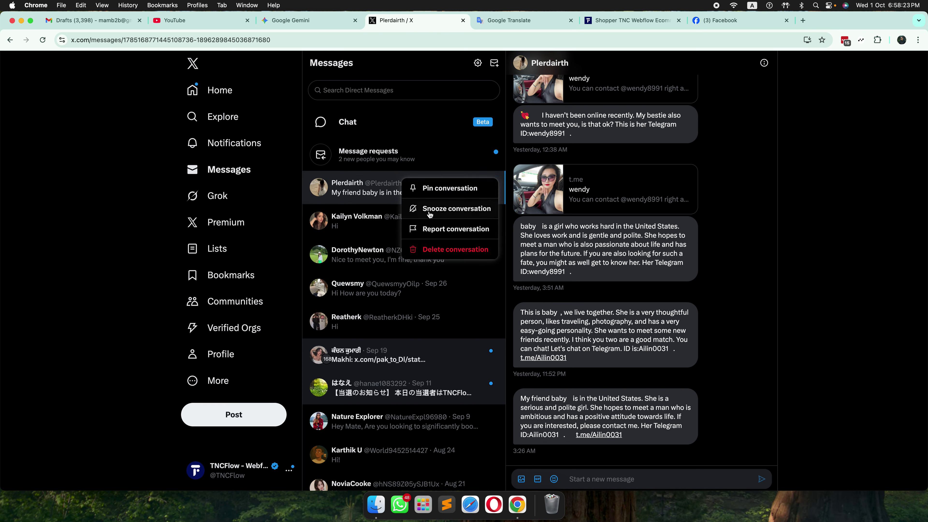
pyautogui.click(444, 209)
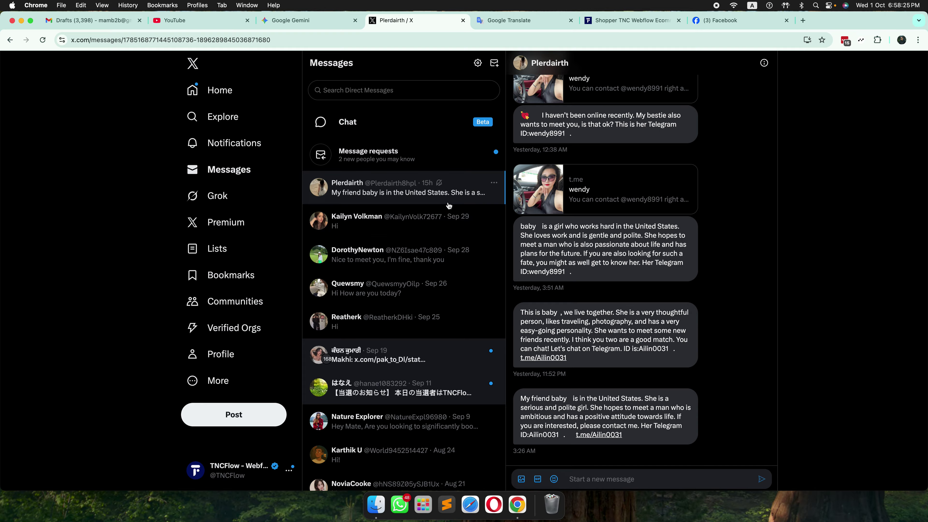
pyautogui.scroll(15, 610, 250)
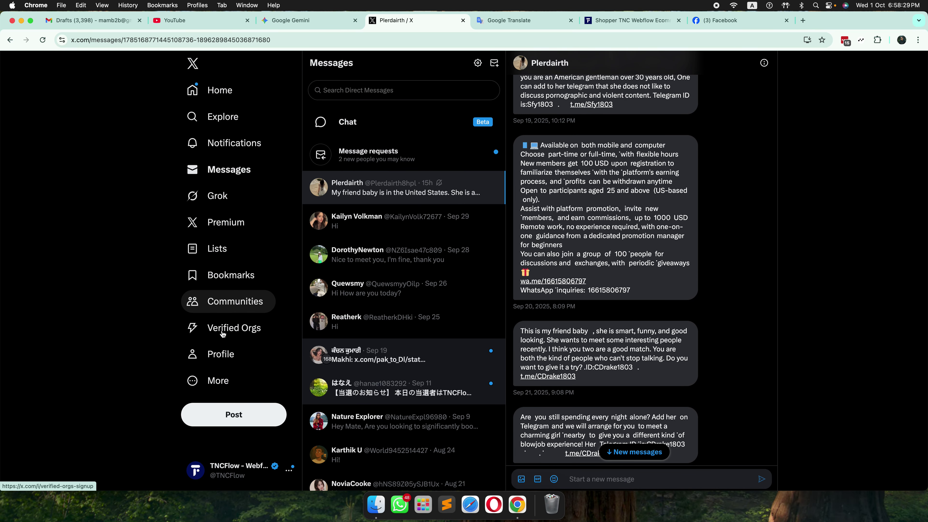
# - View the account's own profile page and return to the Home feed with its recent searches open
pyautogui.click(221, 358)
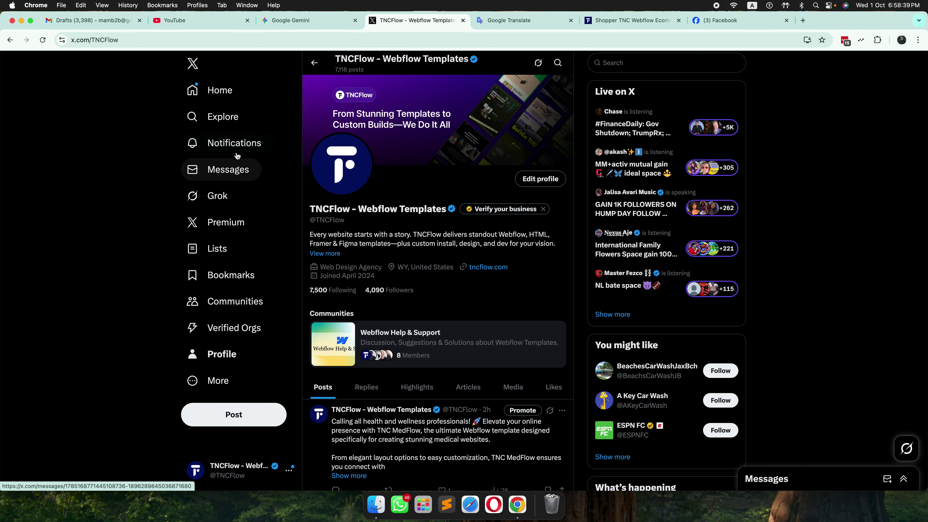
pyautogui.click(231, 90)
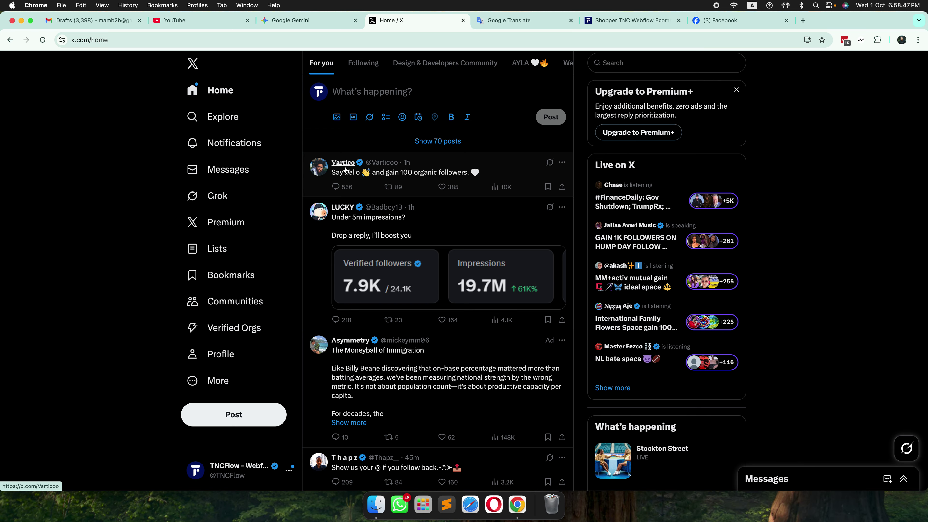
pyautogui.moveTo(346, 170)
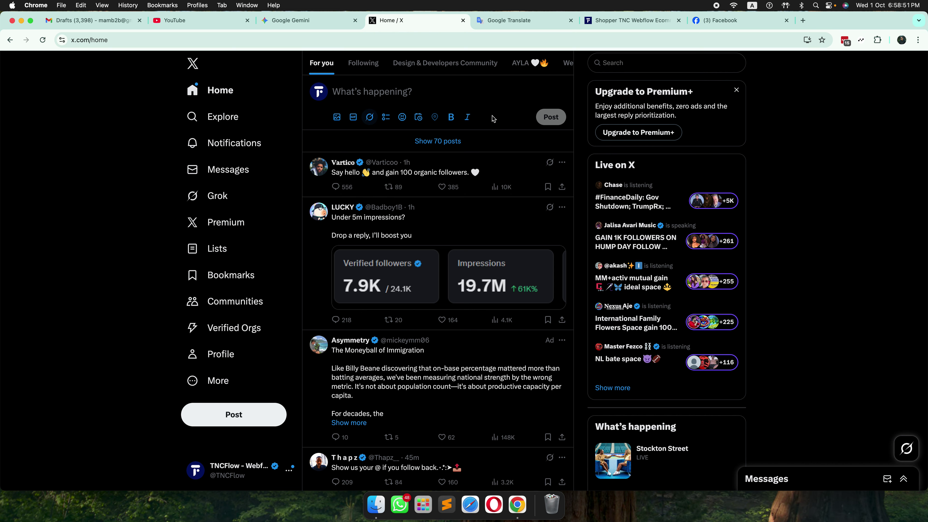
pyautogui.click(623, 65)
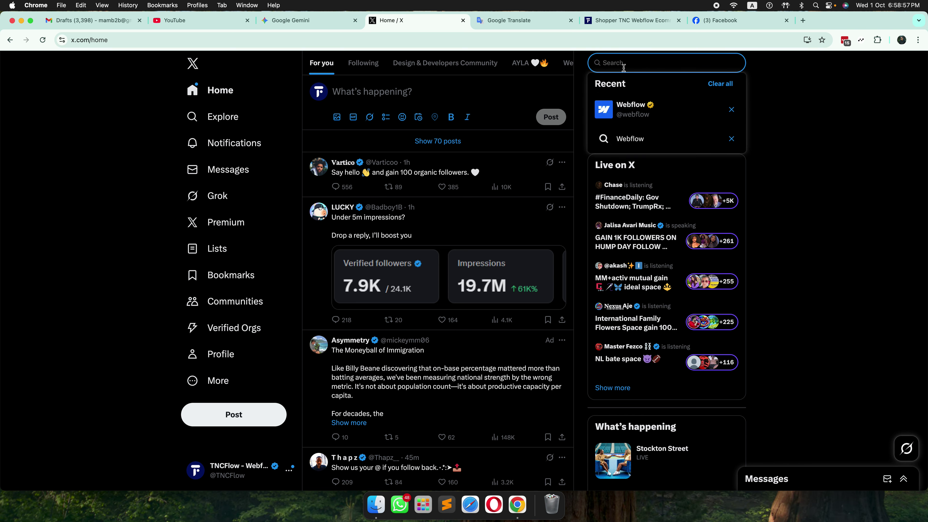
# - Switch to the open TNCFlow website, list its Agency Templates and open the Bridal TNC template page
pyautogui.click(654, 21)
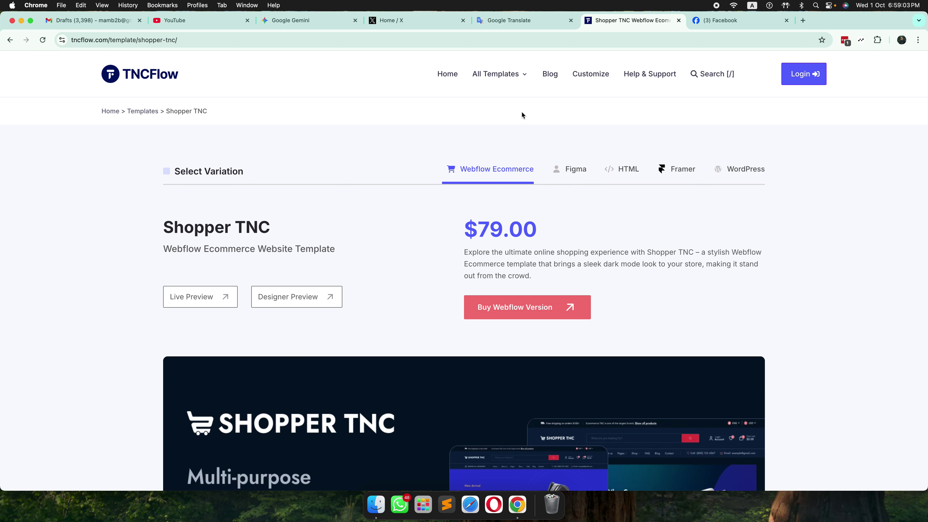
pyautogui.moveTo(516, 84)
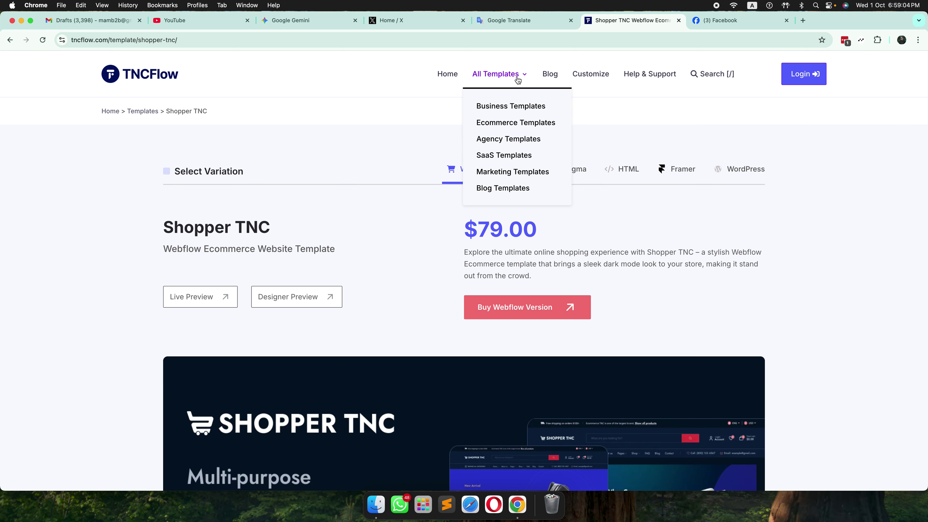
pyautogui.click(513, 138)
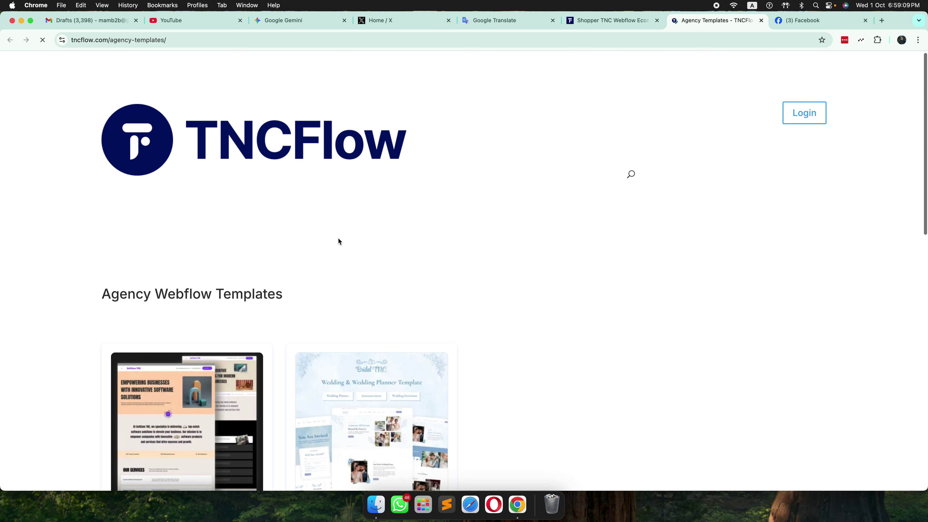
pyautogui.scroll(-10, 338, 242)
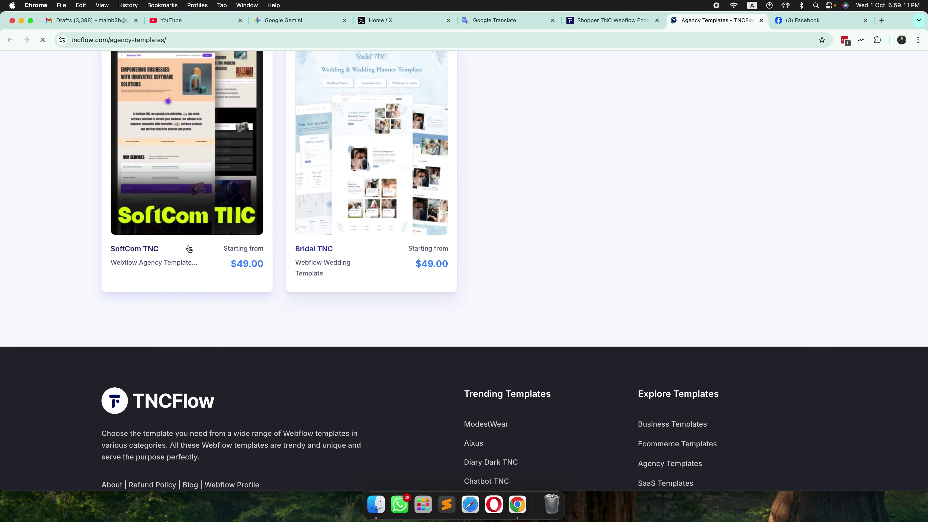
pyautogui.click(311, 252)
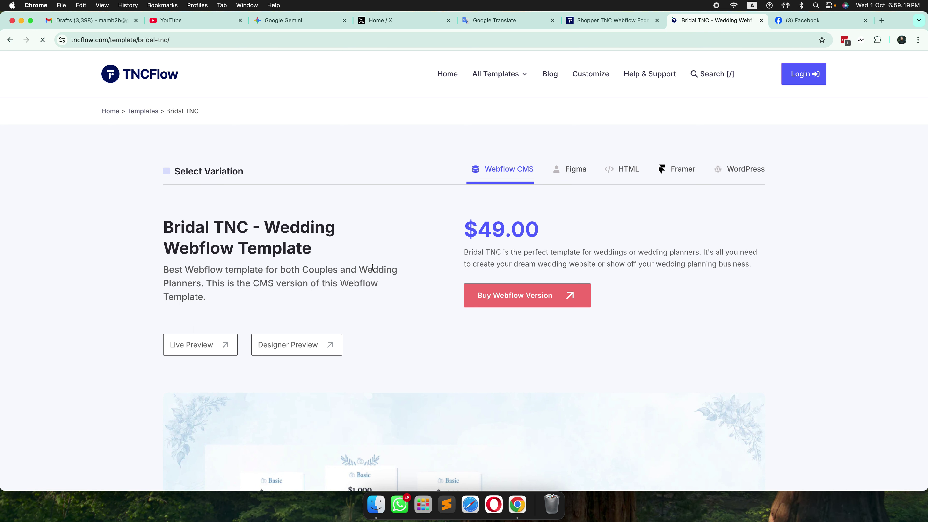
# - Copy the word "Wedding" from the Bridal TNC description and search X for it
pyautogui.doubleClick(380, 269)
pyautogui.press('cmd+c')
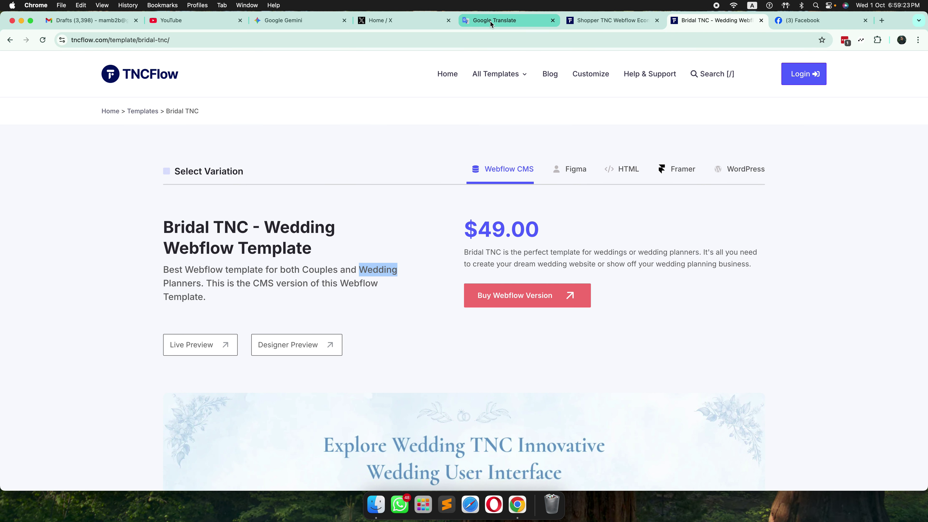
pyautogui.click(614, 20)
pyautogui.click(386, 20)
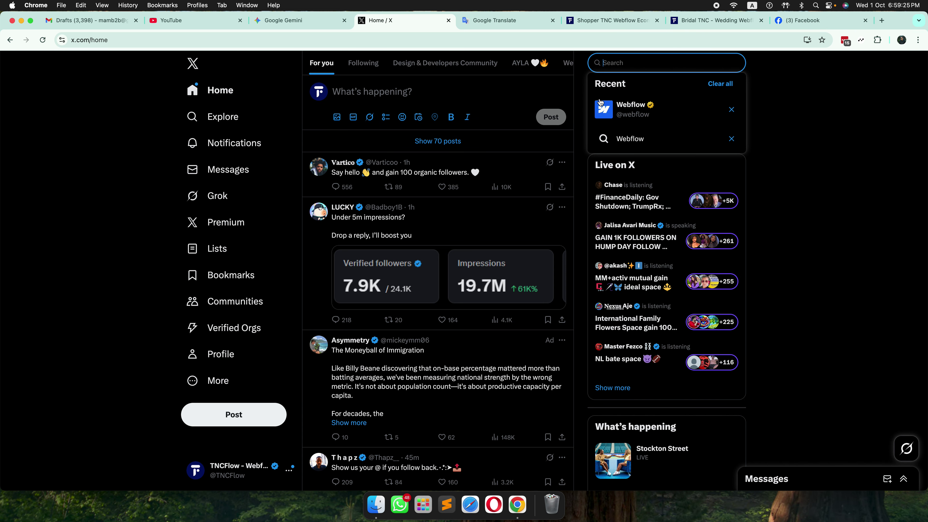
pyautogui.press('cmd+v')
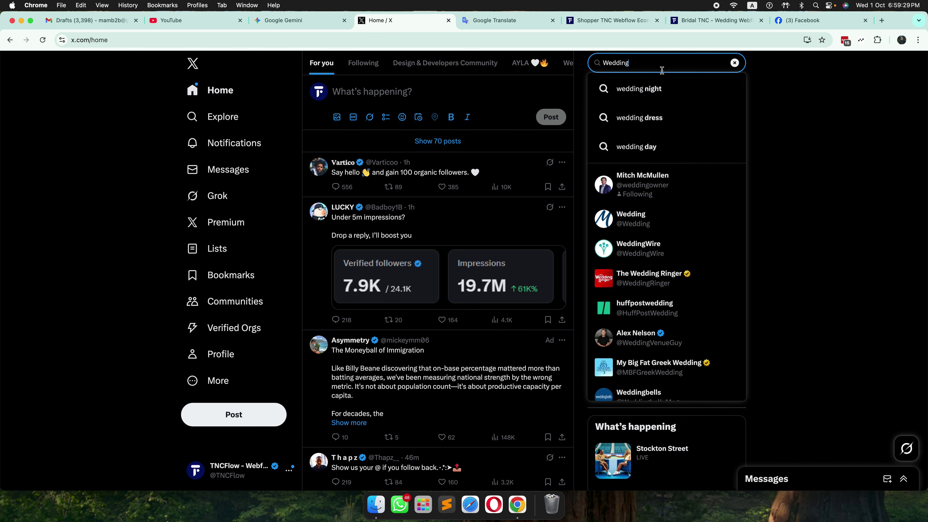
pyautogui.press('Return')
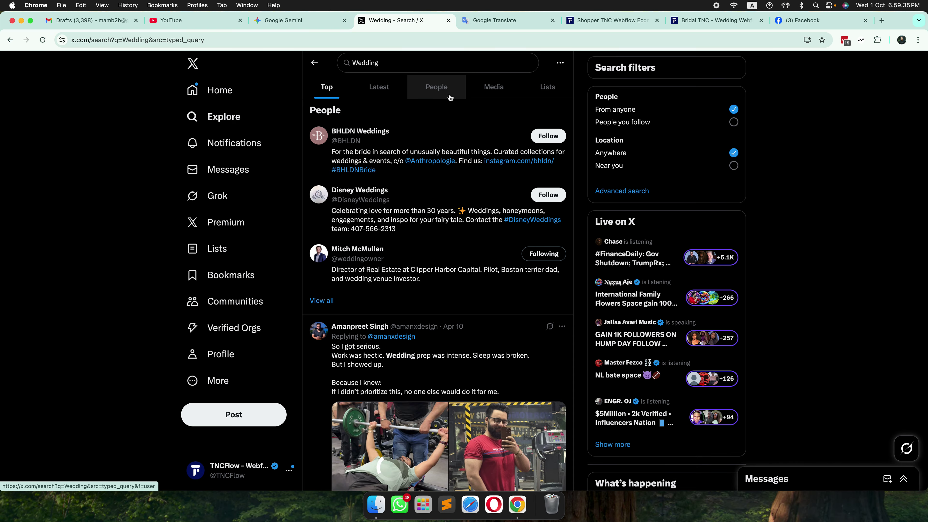
# - Show the latest posts for the Wedding search and browse through them
pyautogui.click(379, 88)
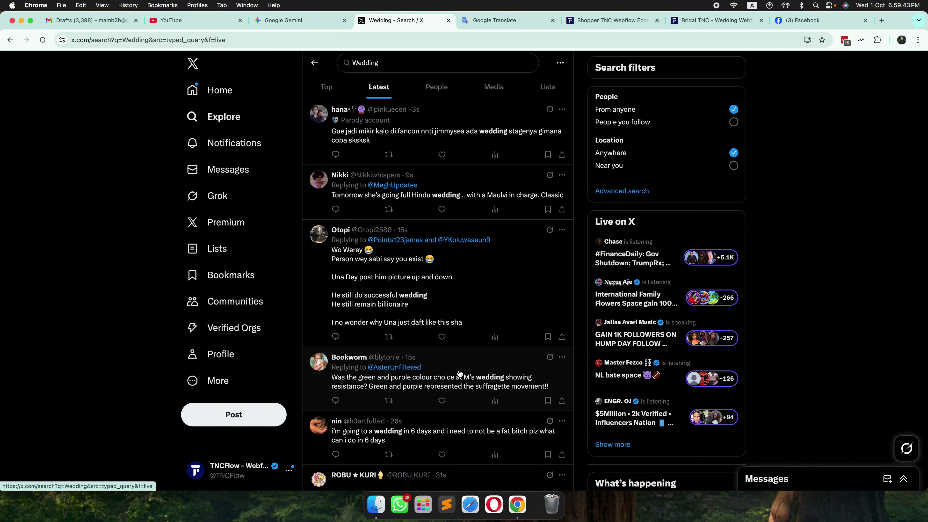
pyautogui.scroll(-6, 459, 374)
pyautogui.scroll(-7, 460, 373)
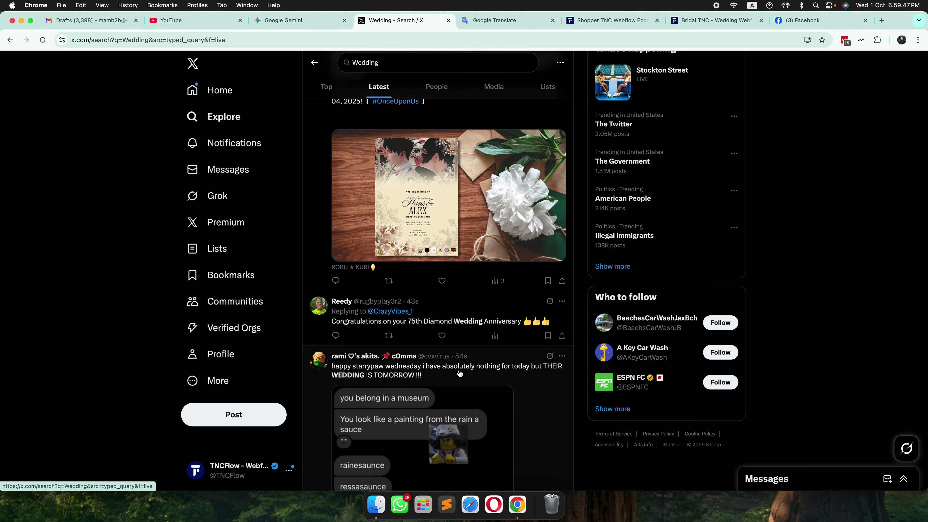
pyautogui.scroll(4, 459, 373)
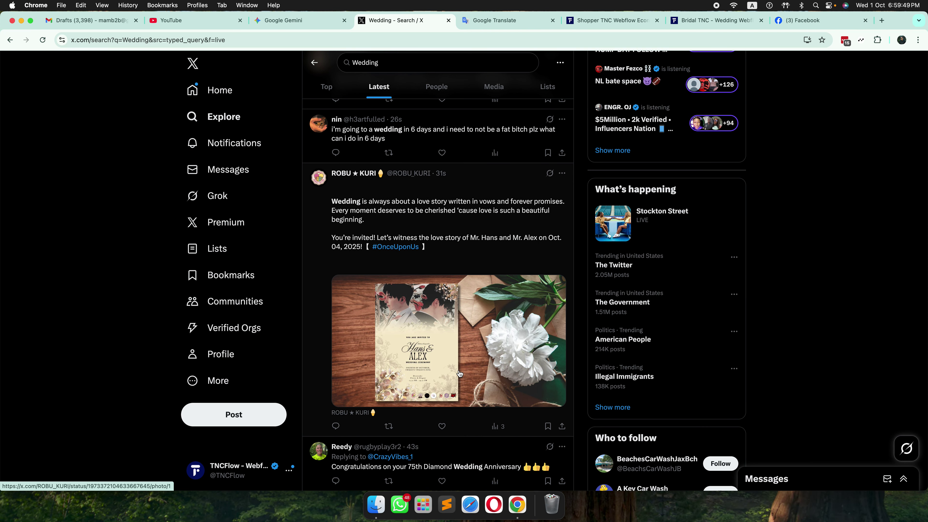
pyautogui.scroll(-16, 460, 373)
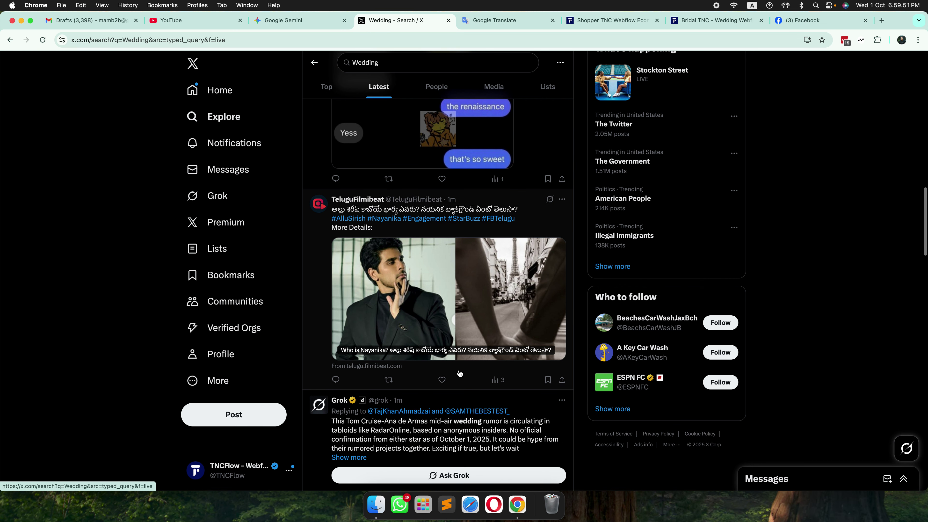
pyautogui.scroll(-5, 479, 309)
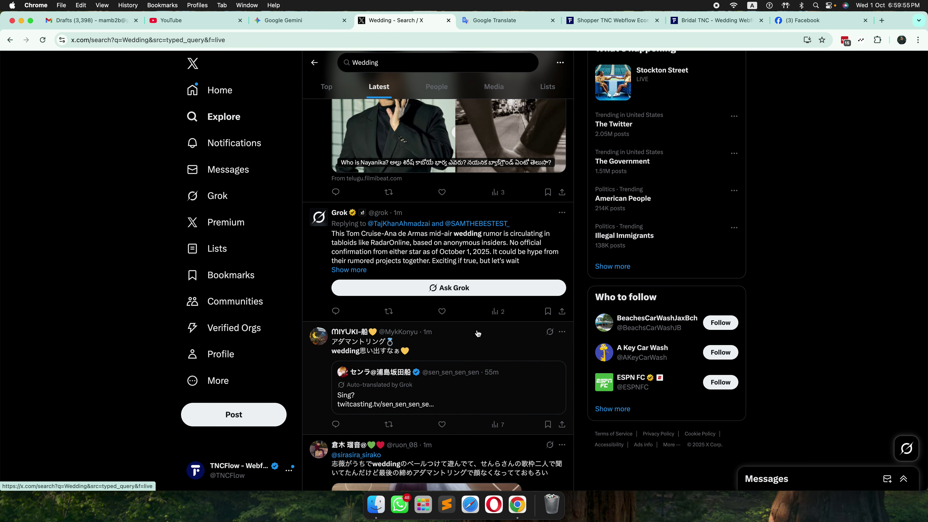
pyautogui.scroll(-6, 477, 334)
pyautogui.scroll(-15, 477, 334)
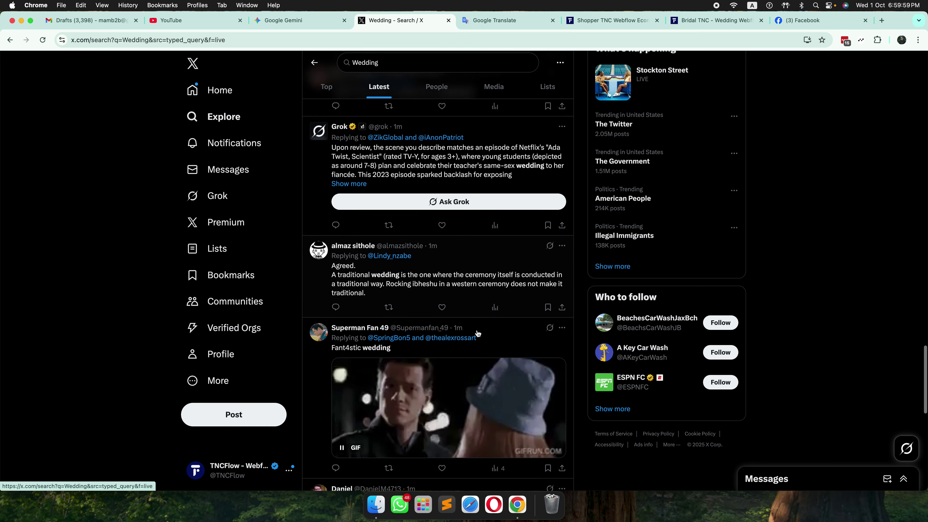
pyautogui.scroll(-2, 478, 333)
pyautogui.scroll(-6, 478, 334)
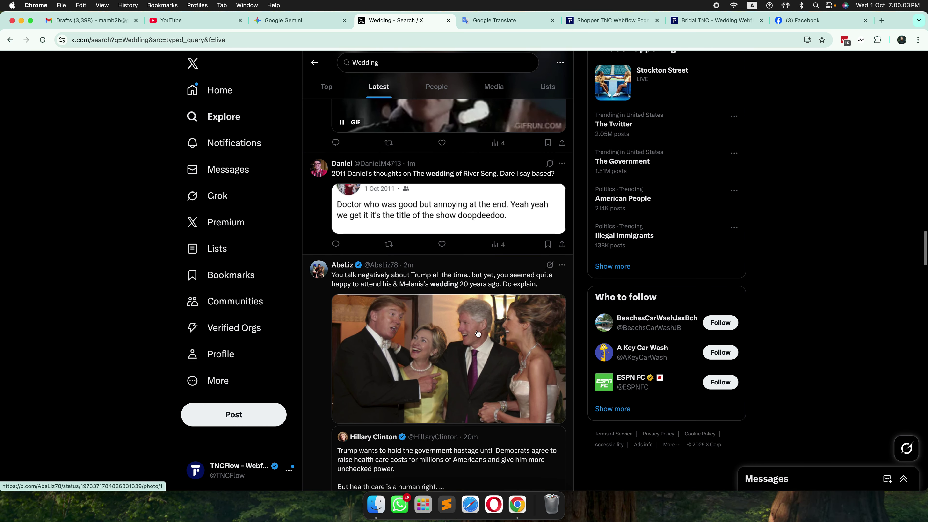
# - Examine the author's profile preview on the post quoting Hillary Clinton and continue through the posts below it
pyautogui.moveTo(352, 268)
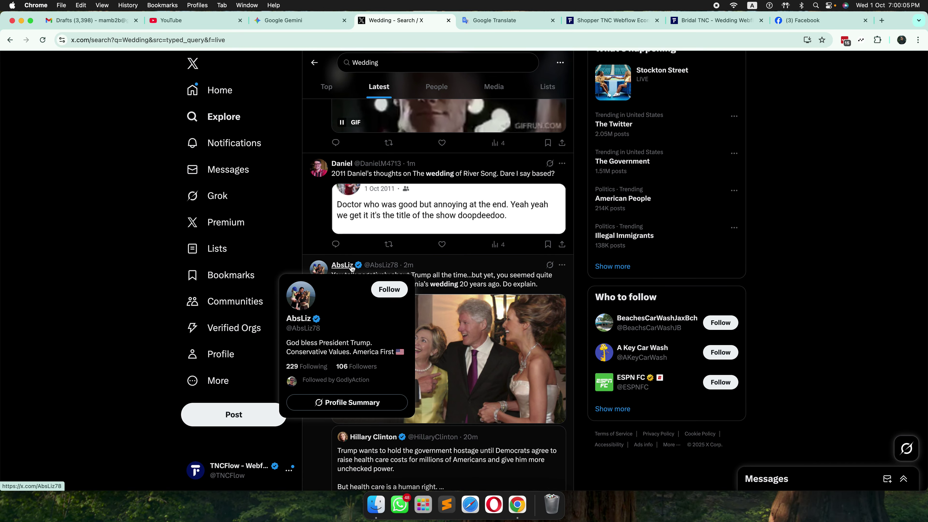
pyautogui.scroll(-2, 504, 278)
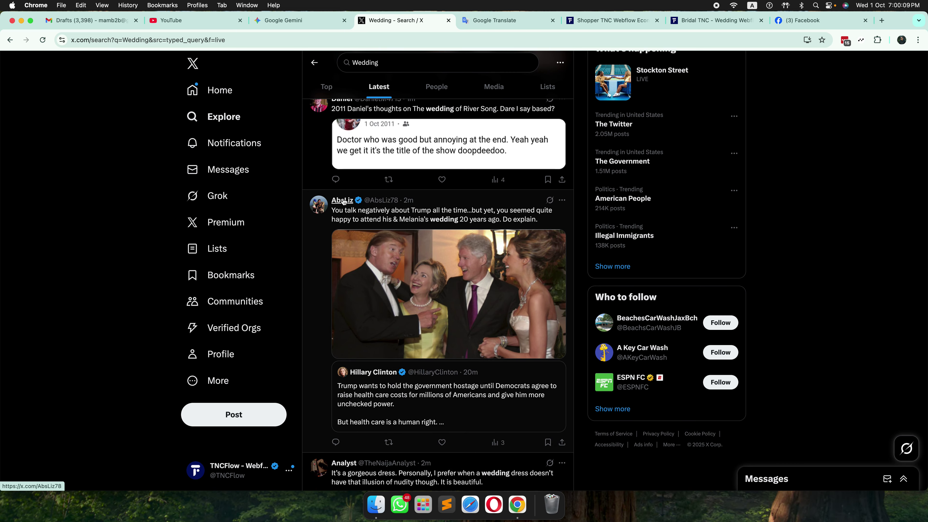
pyautogui.moveTo(342, 200)
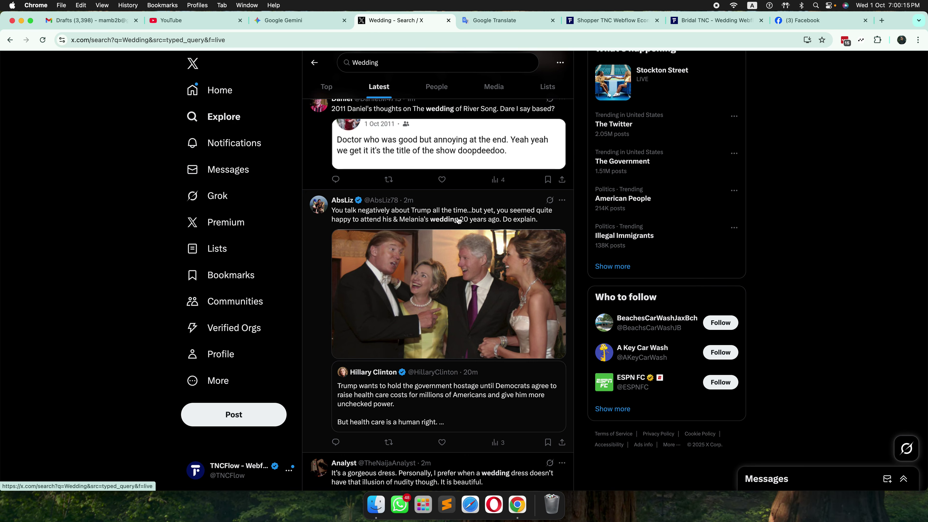
pyautogui.scroll(-1, 458, 219)
pyautogui.scroll(-1, 458, 220)
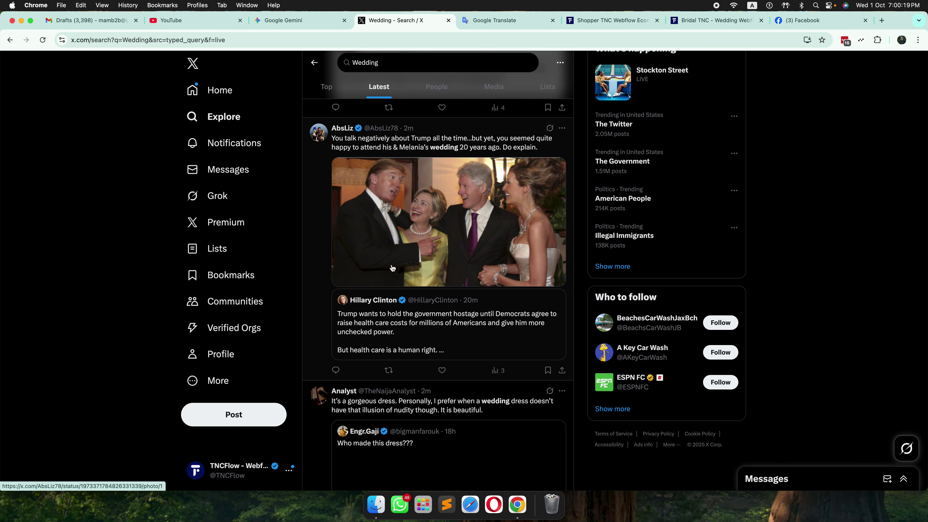
pyautogui.moveTo(383, 301)
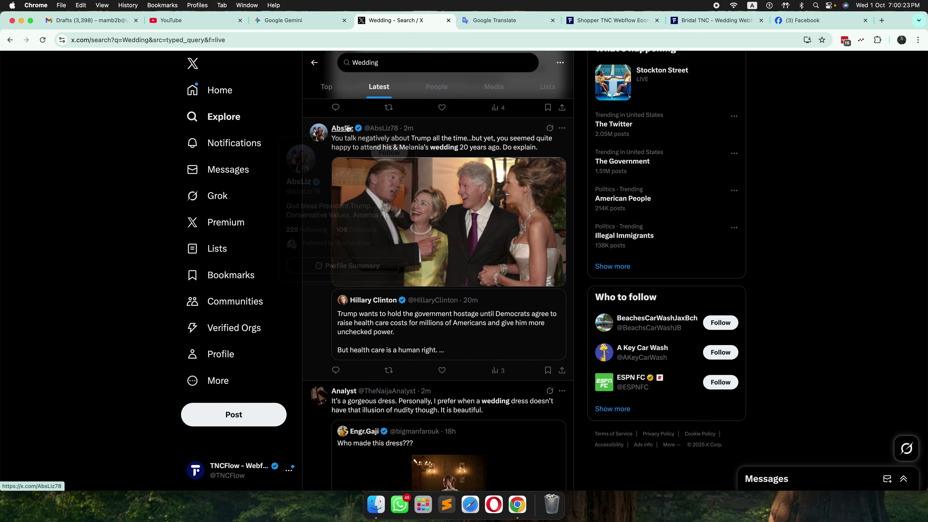
pyautogui.scroll(-5, 493, 175)
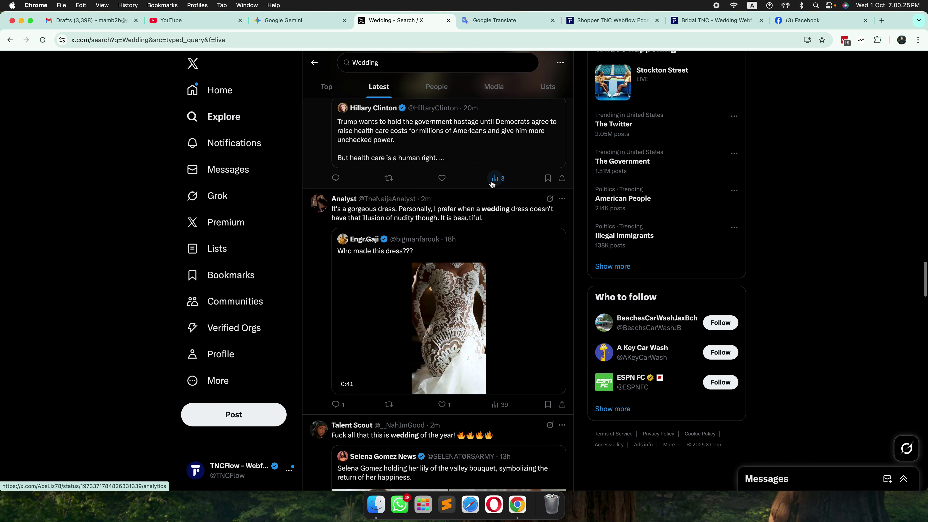
# - Browse the latest Wedding posts from the lace dress video and Selena Gomez wedding post onward, including the author's profile preview
pyautogui.scroll(-6, 492, 184)
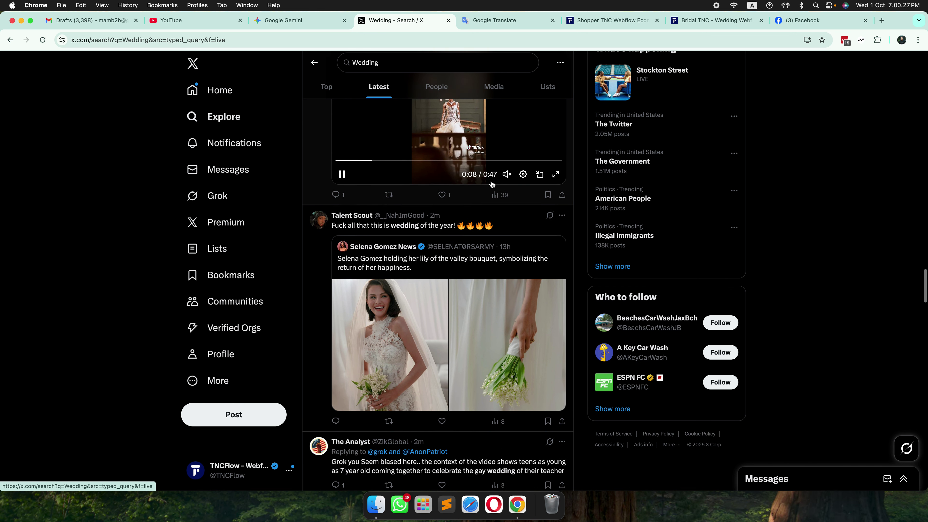
pyautogui.moveTo(361, 185)
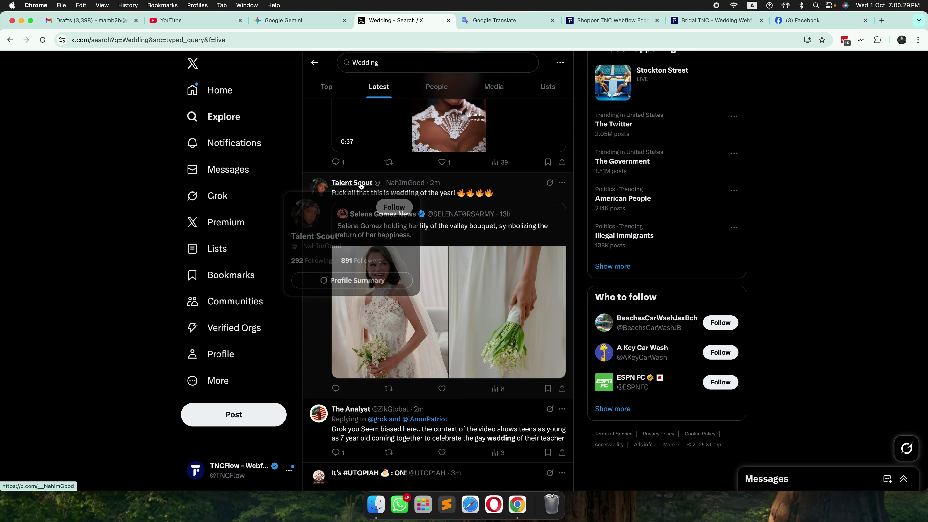
pyautogui.scroll(-1, 369, 184)
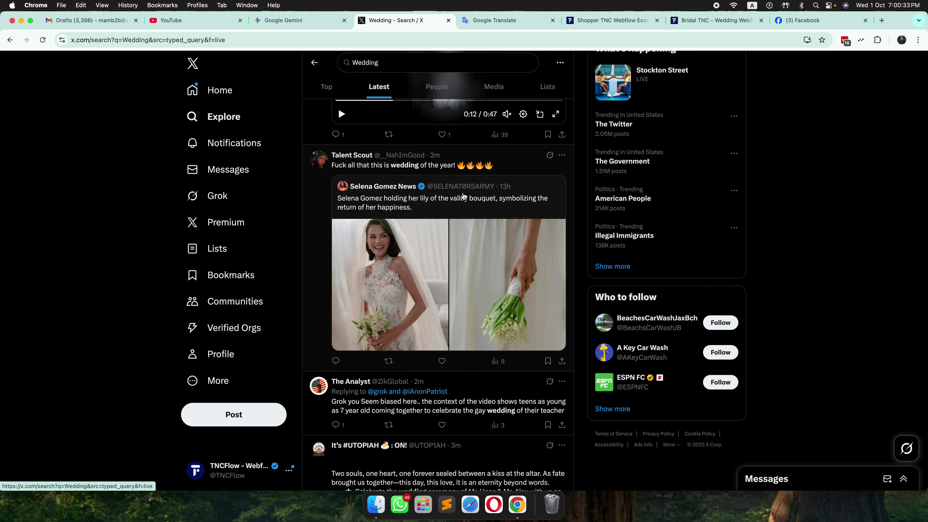
pyautogui.scroll(-8, 463, 196)
pyautogui.scroll(-7, 463, 196)
pyautogui.scroll(-4, 463, 197)
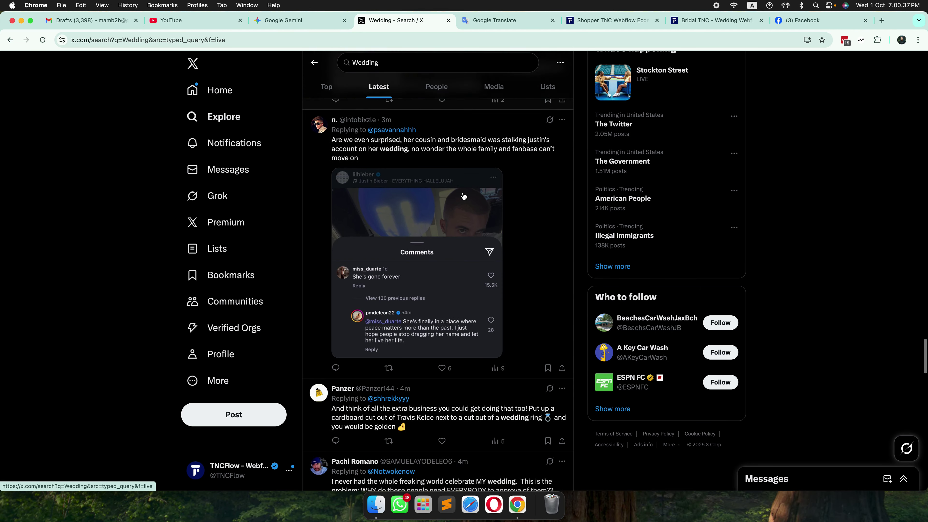
pyautogui.scroll(-6, 463, 196)
pyautogui.scroll(-6, 464, 196)
pyautogui.scroll(-2, 464, 196)
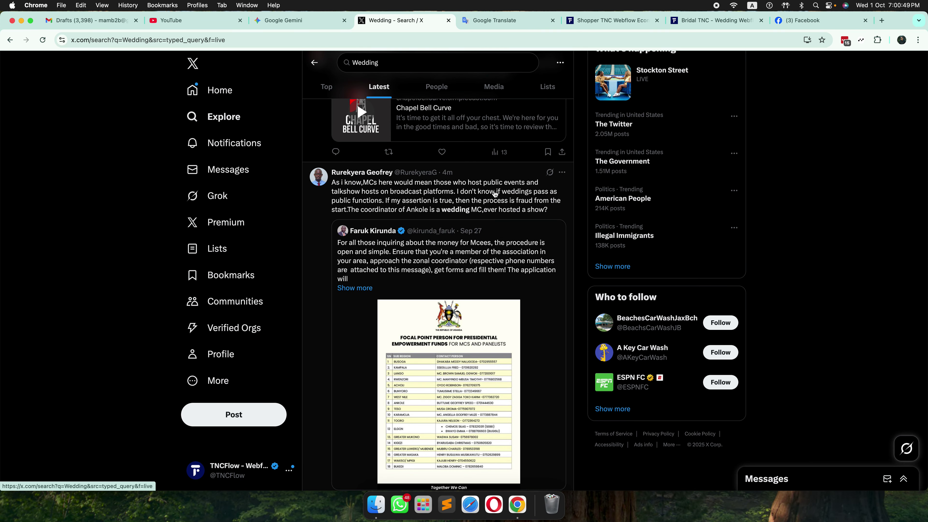
# - Like the post about wedding MCs that quotes the presidential empowerment funds contact list, and check its author's name
pyautogui.scroll(-6, 501, 194)
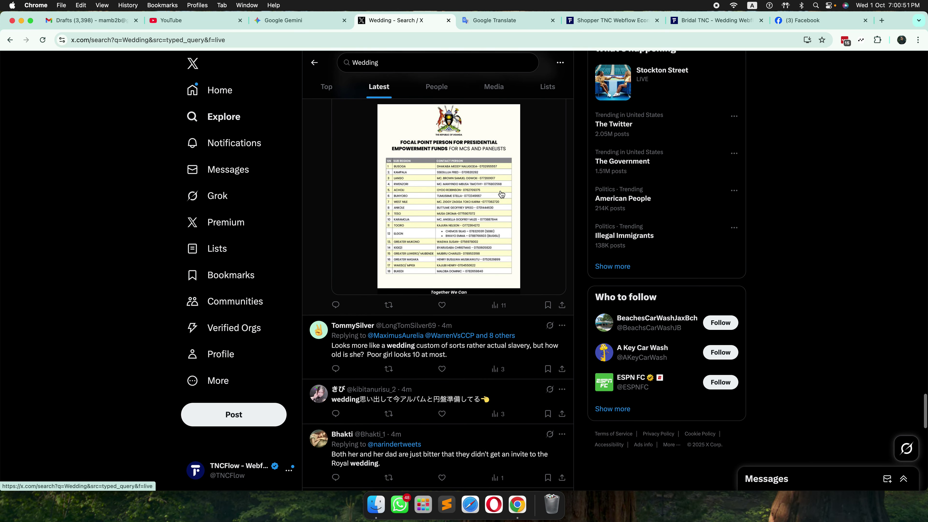
pyautogui.scroll(2, 501, 194)
pyautogui.scroll(3, 501, 194)
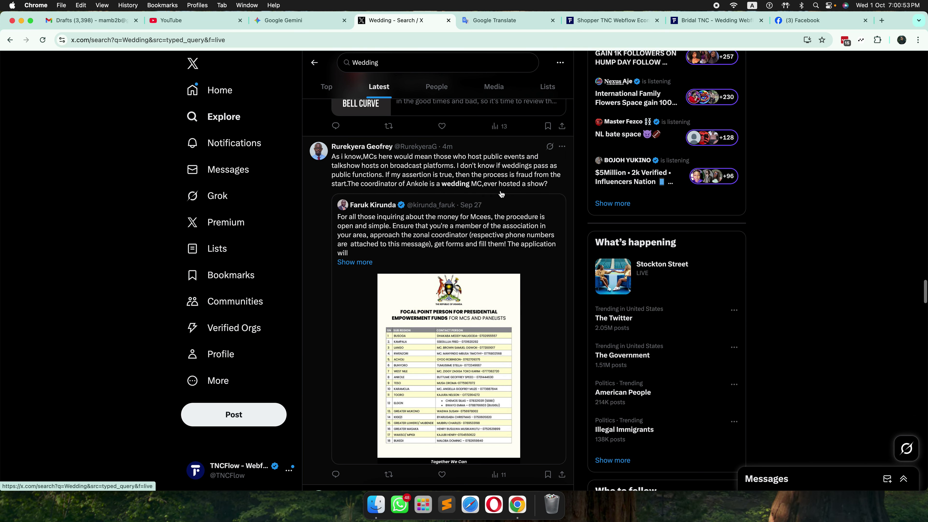
pyautogui.scroll(-2, 484, 203)
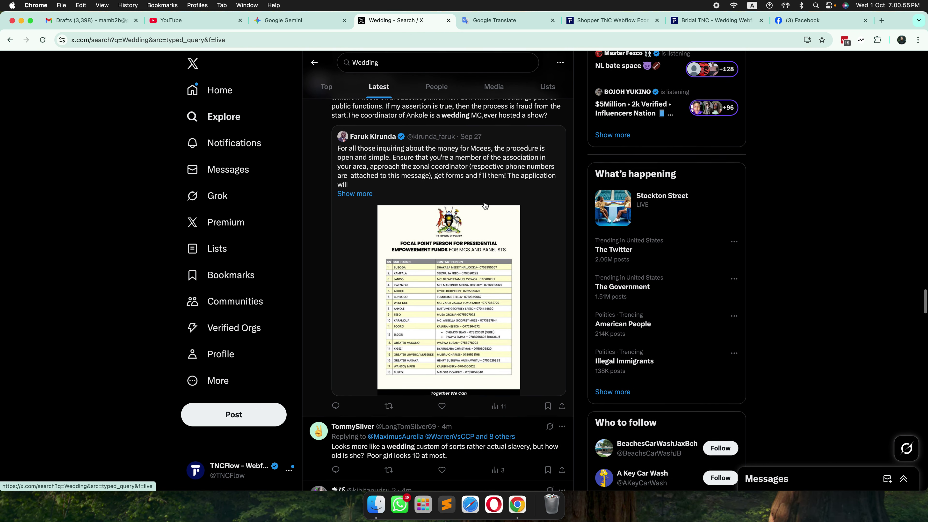
pyautogui.click(442, 402)
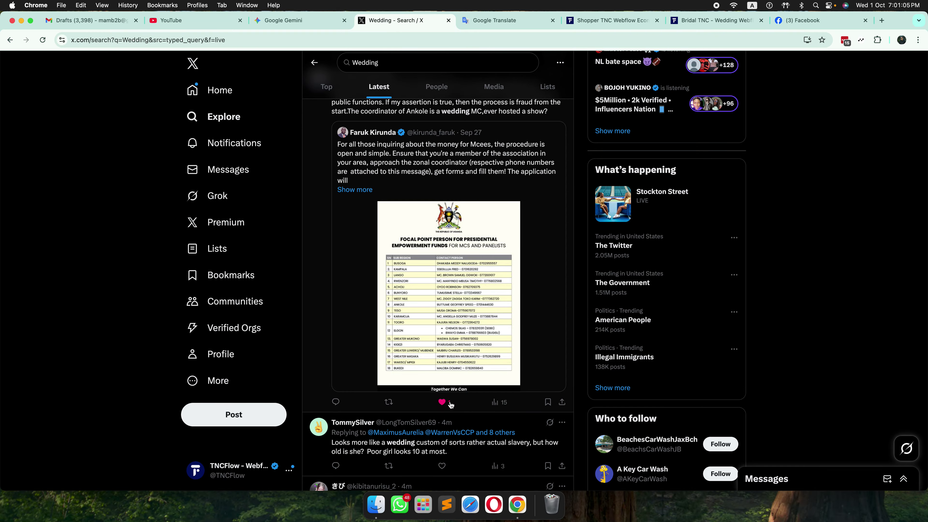
pyautogui.scroll(1, 438, 289)
pyautogui.scroll(2, 438, 288)
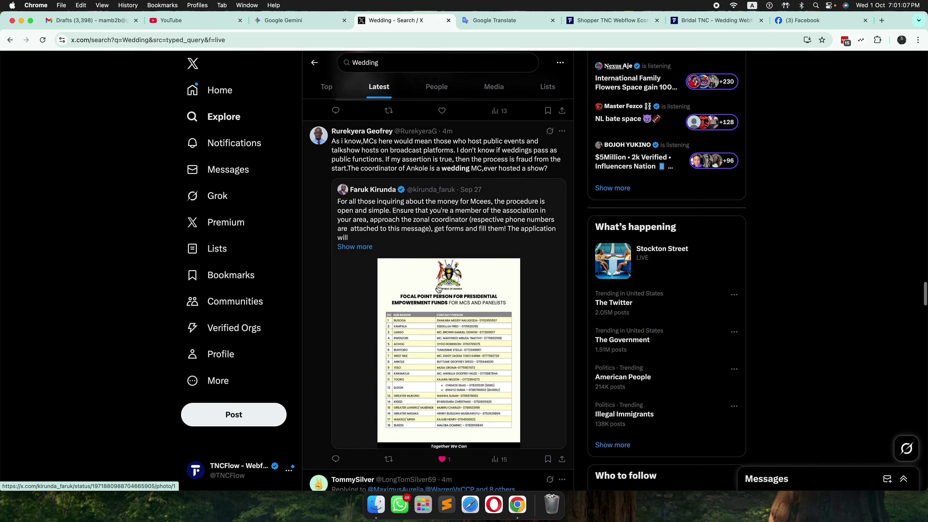
pyautogui.moveTo(374, 135)
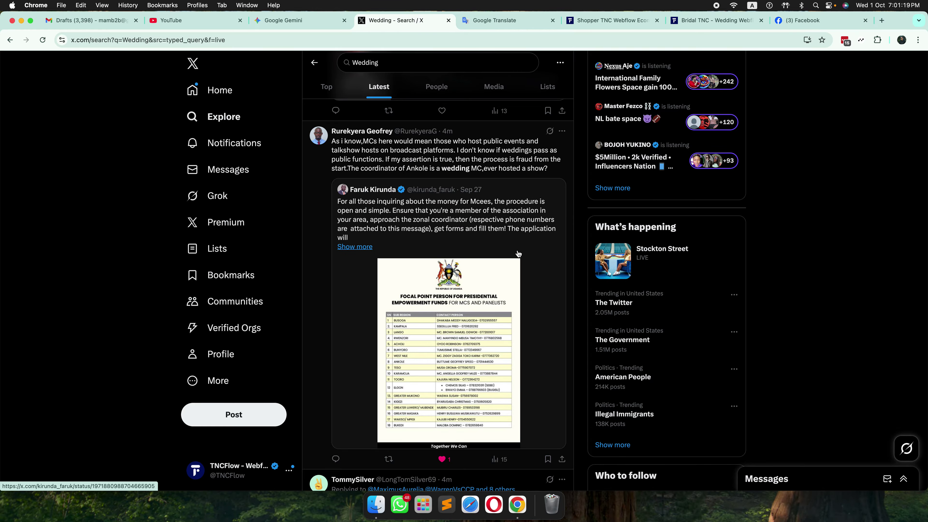
# - Change the search term to the hashtag #Wedding and run the search
pyautogui.scroll(10, 518, 253)
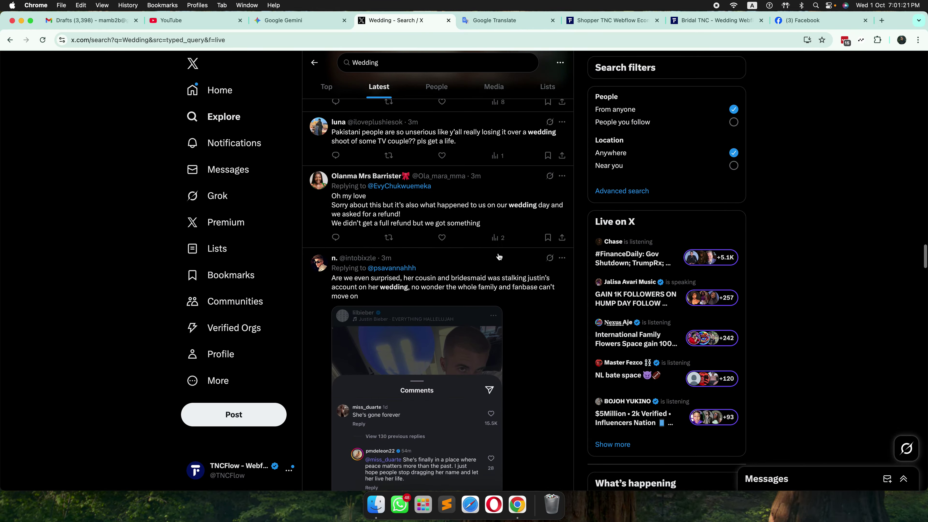
pyautogui.click(366, 62)
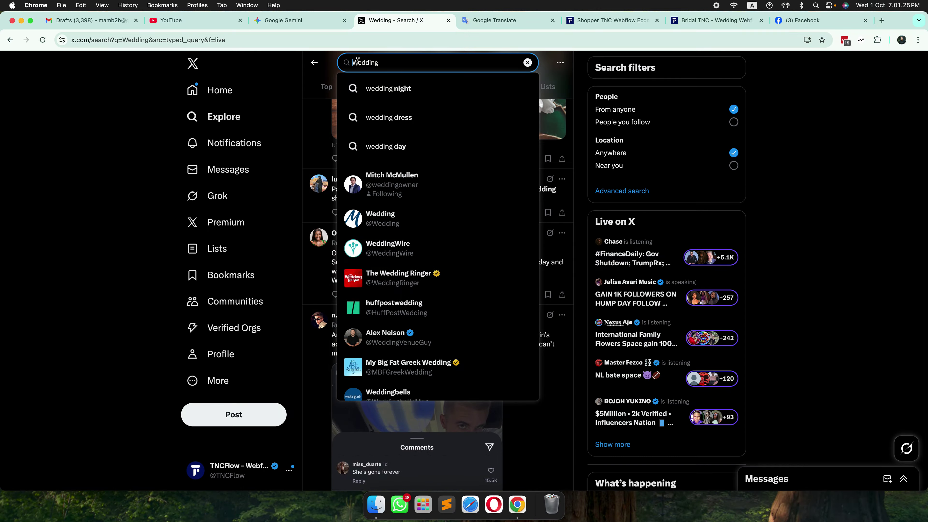
pyautogui.write('#')
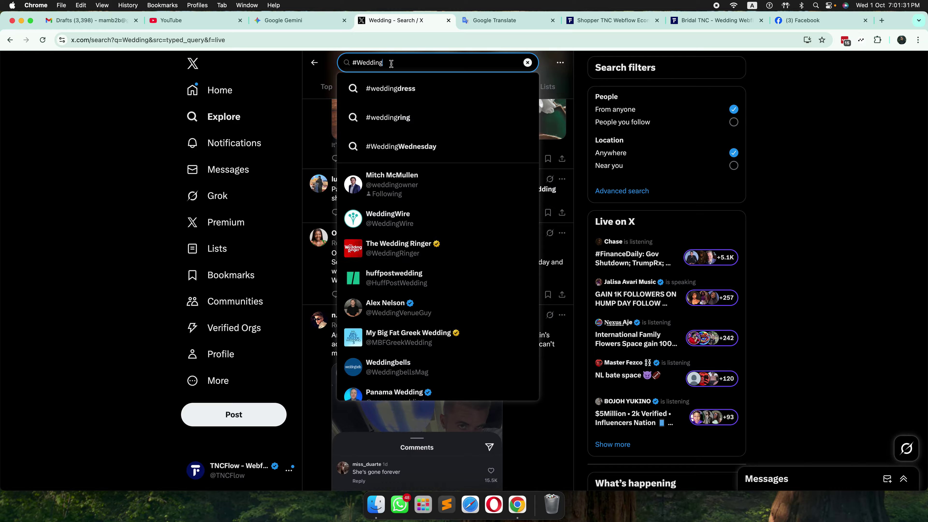
pyautogui.press('Return')
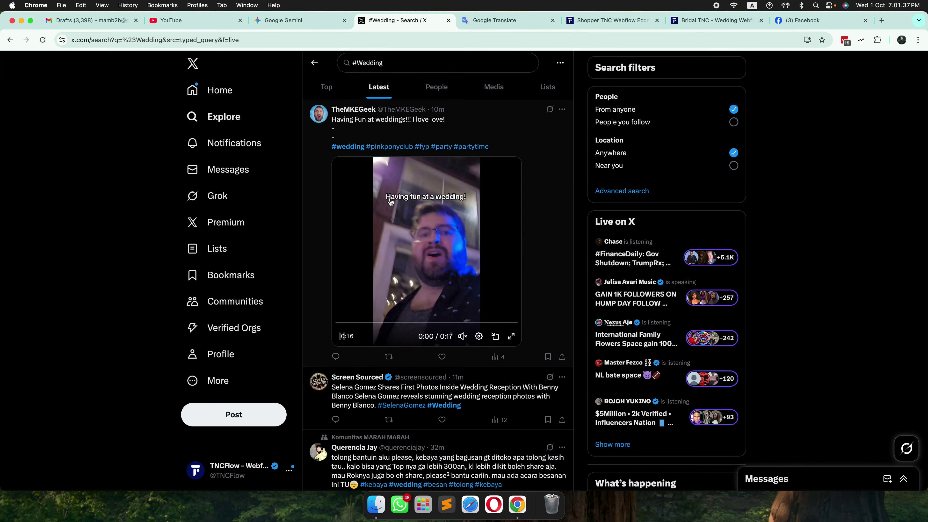
# - Examine the latest #Wedding posts down to the News18 post about Tom Cruise and Ana de Armas, including the News18 profile preview
pyautogui.scroll(-1, 481, 253)
pyautogui.scroll(-5, 482, 253)
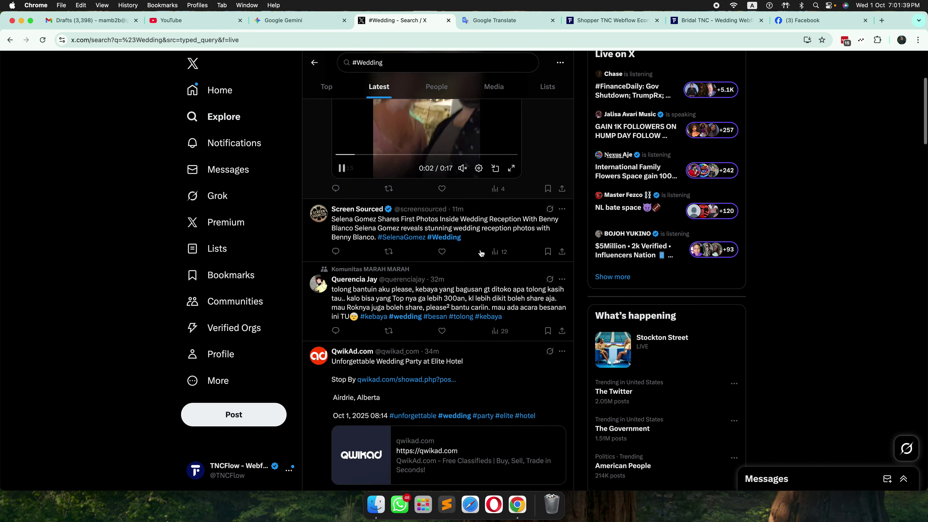
pyautogui.scroll(5, 482, 253)
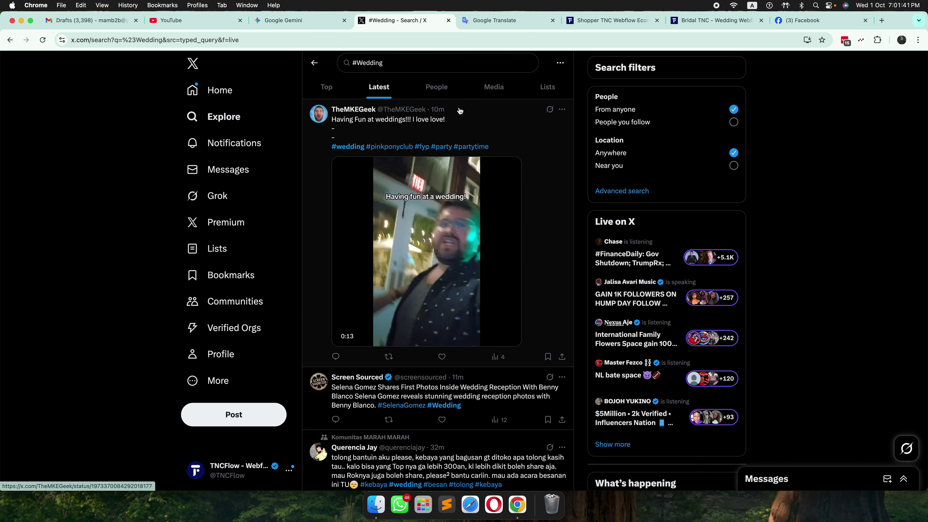
pyautogui.scroll(-9, 471, 266)
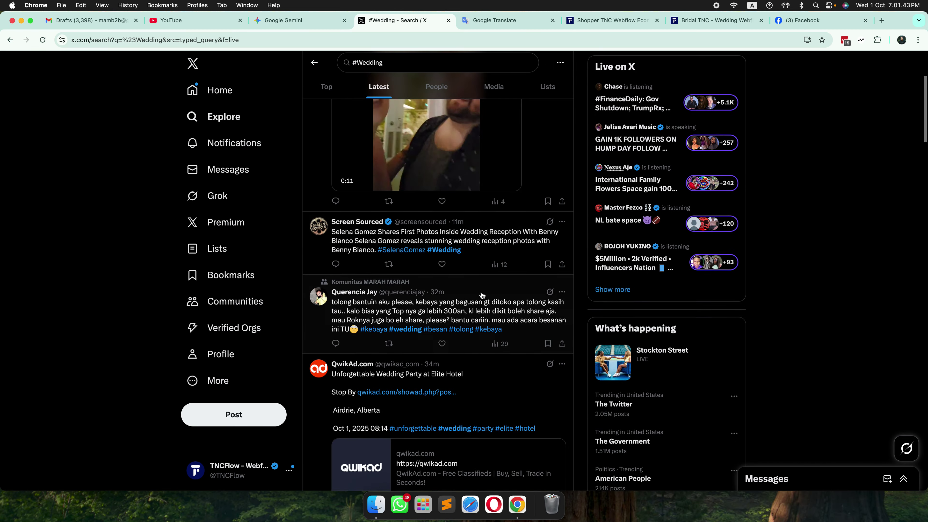
pyautogui.scroll(-2, 482, 296)
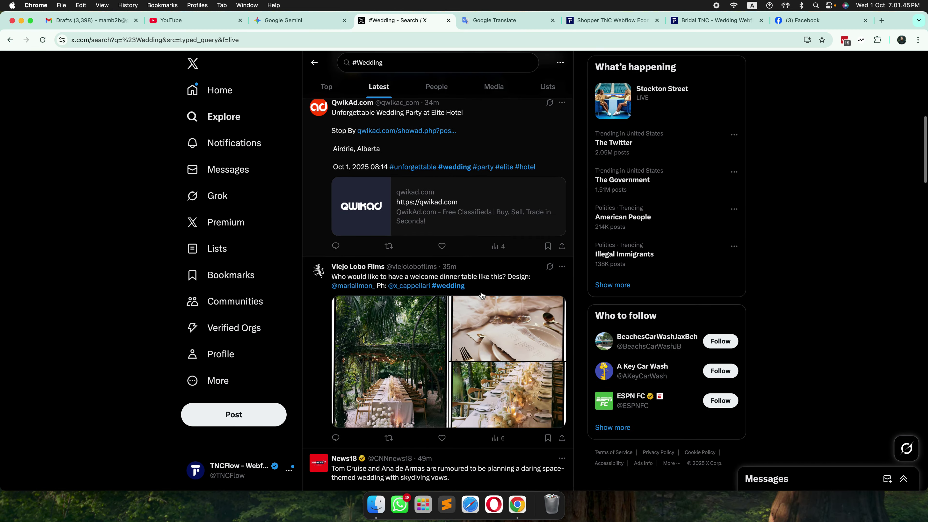
pyautogui.moveTo(368, 270)
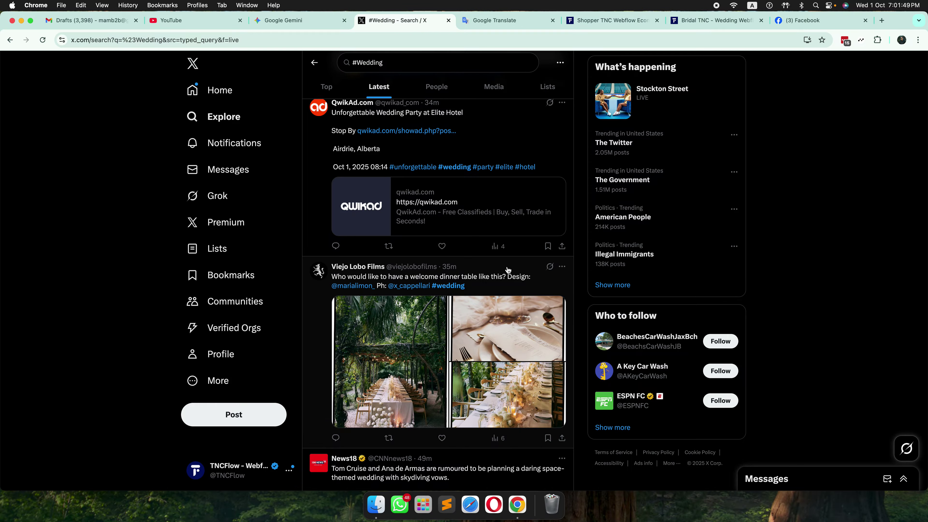
pyautogui.scroll(-3, 508, 270)
pyautogui.scroll(-2, 507, 269)
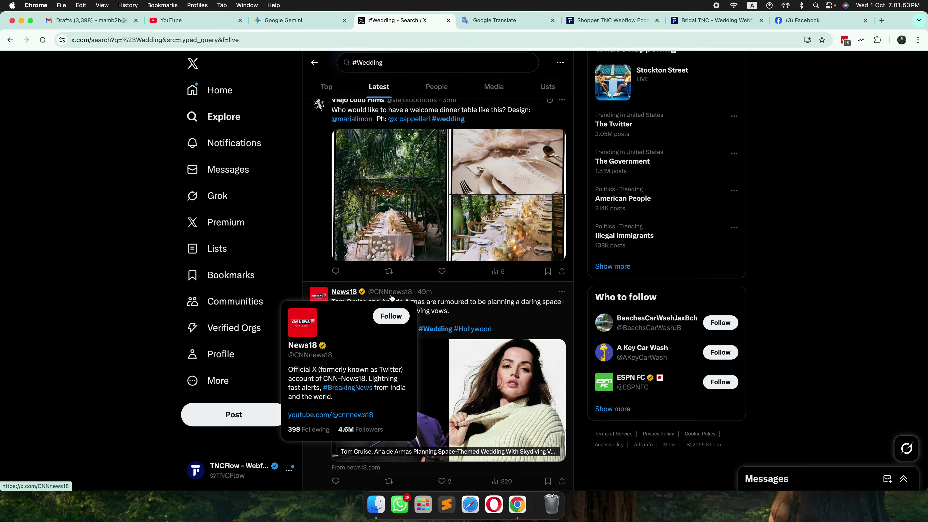
pyautogui.scroll(-2, 497, 302)
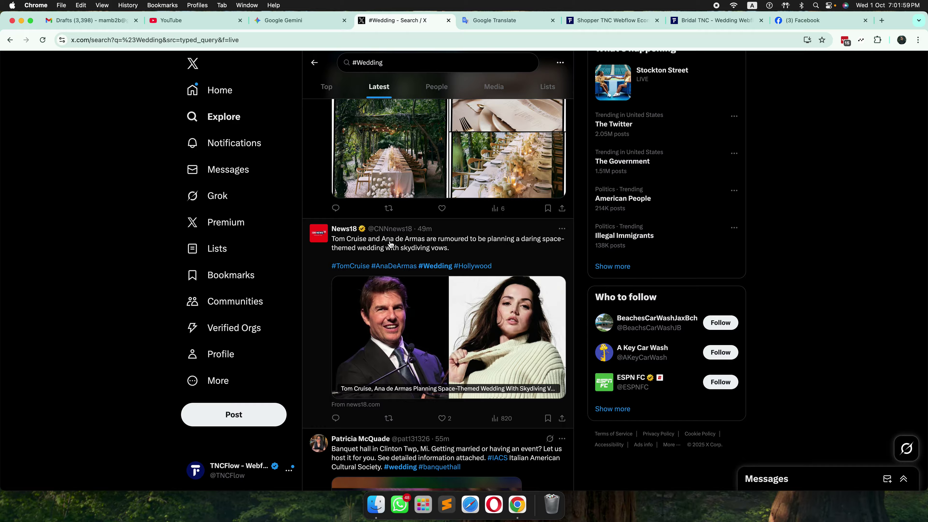
pyautogui.scroll(-1, 493, 261)
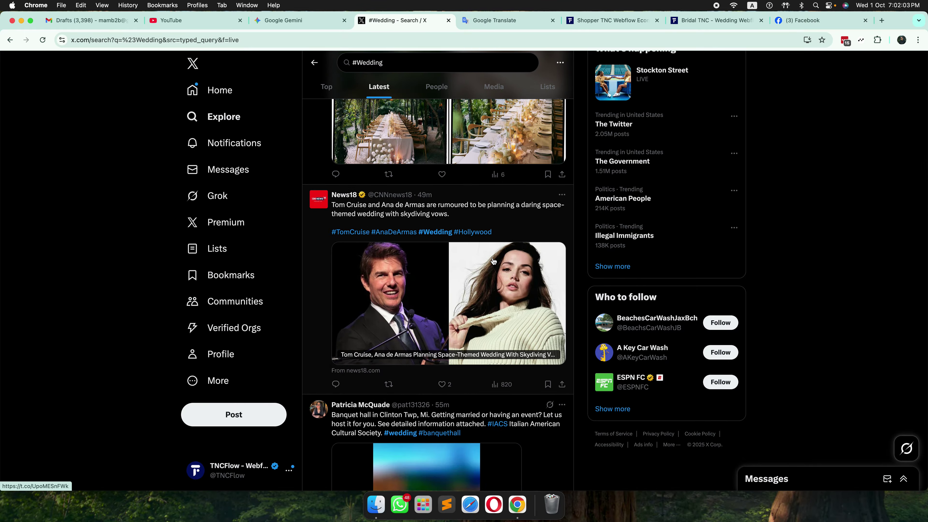
pyautogui.scroll(-2, 493, 261)
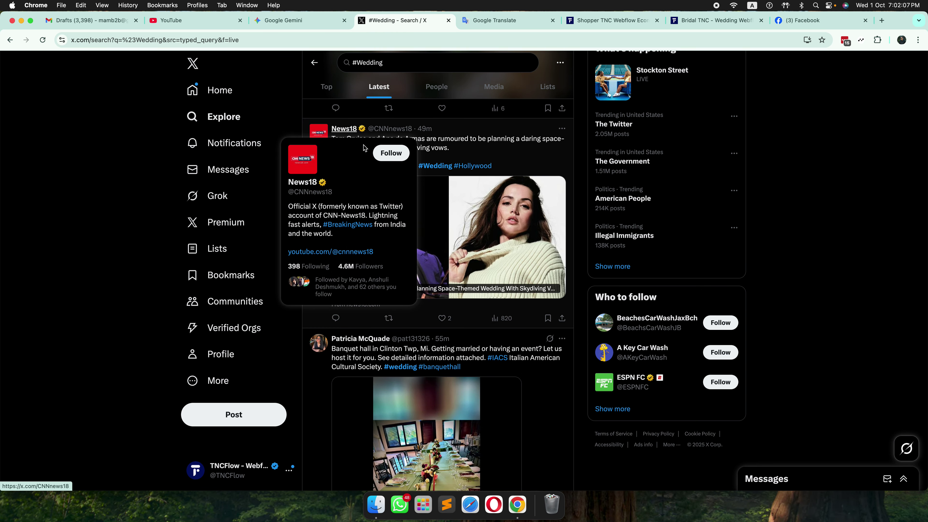
# - Look through the #Wedding posts below the News18 one, such as the banquet hall and foggy Kent photo posts, and return to it
pyautogui.scroll(-5, 483, 226)
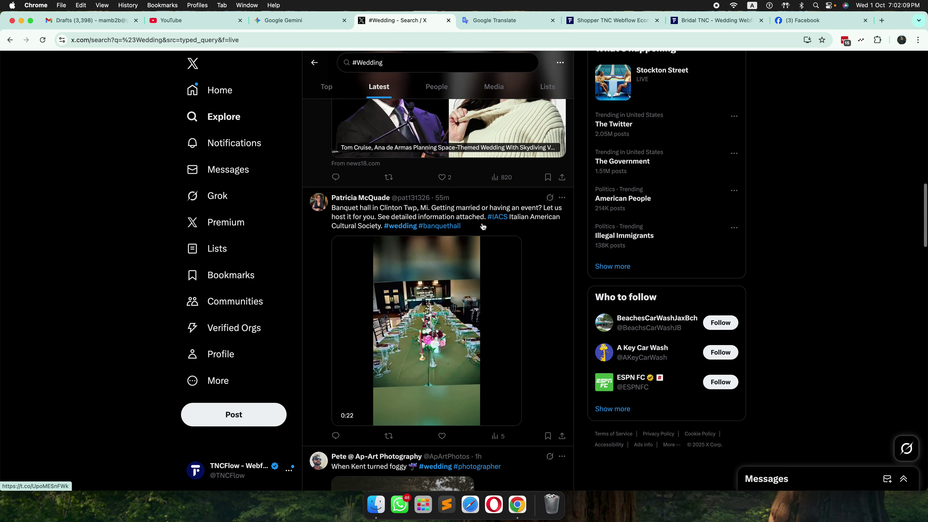
pyautogui.scroll(-7, 482, 226)
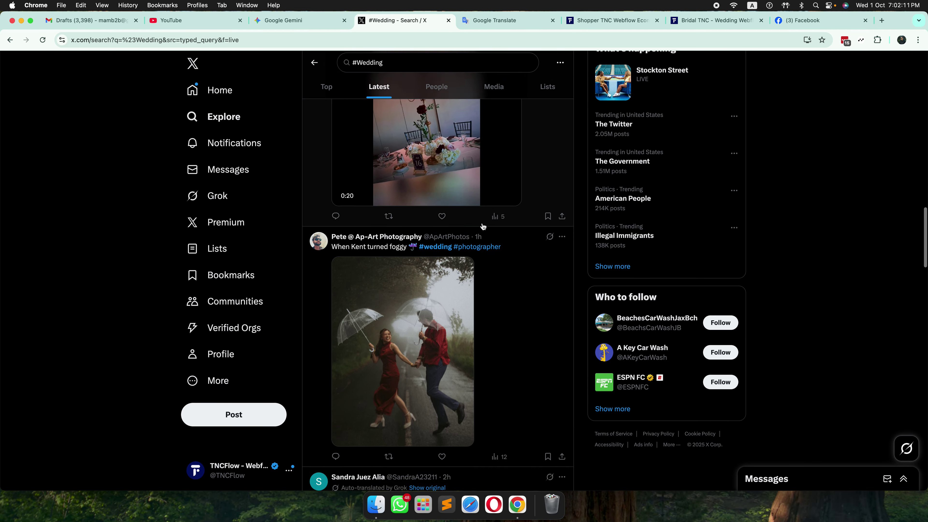
pyautogui.scroll(-10, 483, 226)
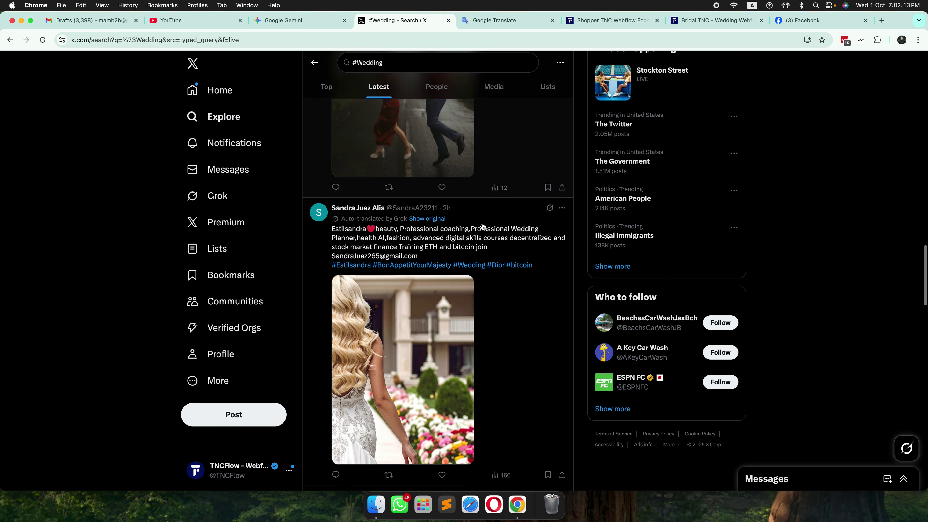
pyautogui.scroll(2, 483, 226)
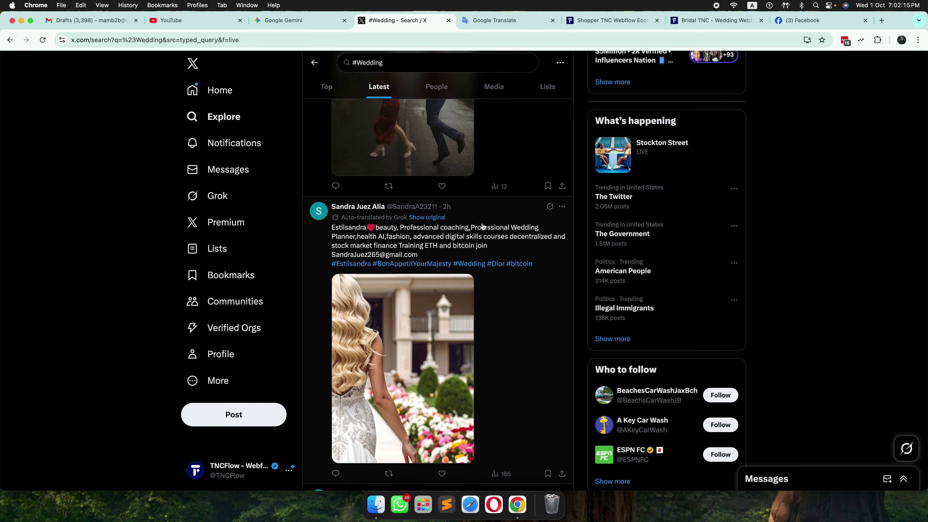
pyautogui.scroll(-2, 483, 226)
pyautogui.scroll(-18, 483, 227)
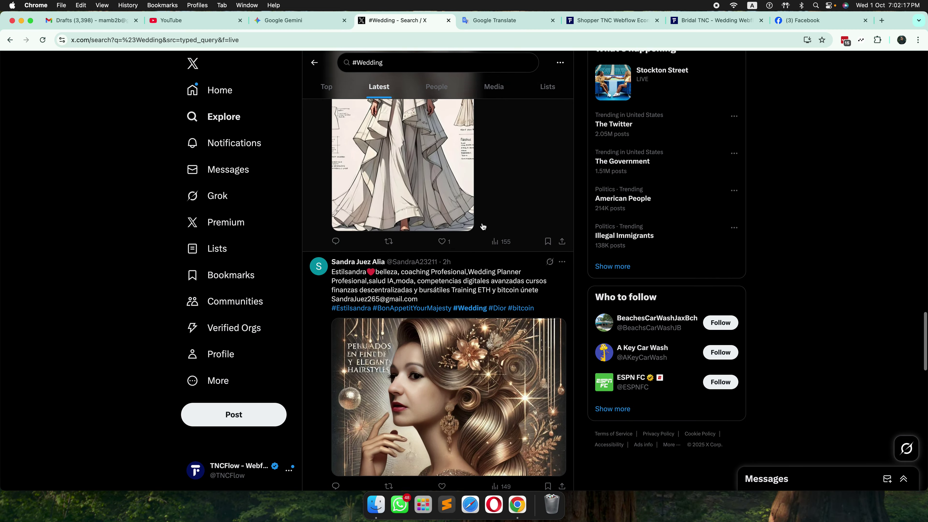
pyautogui.scroll(20, 483, 226)
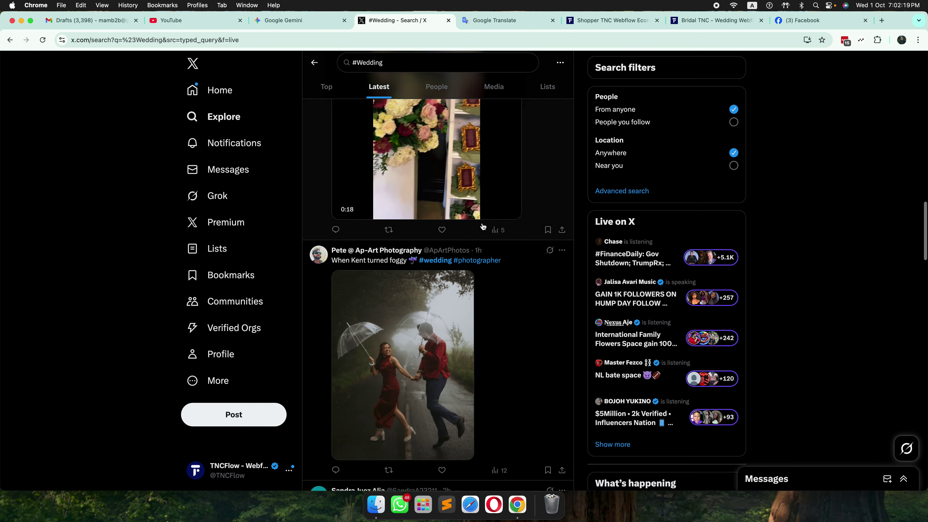
pyautogui.scroll(7, 483, 226)
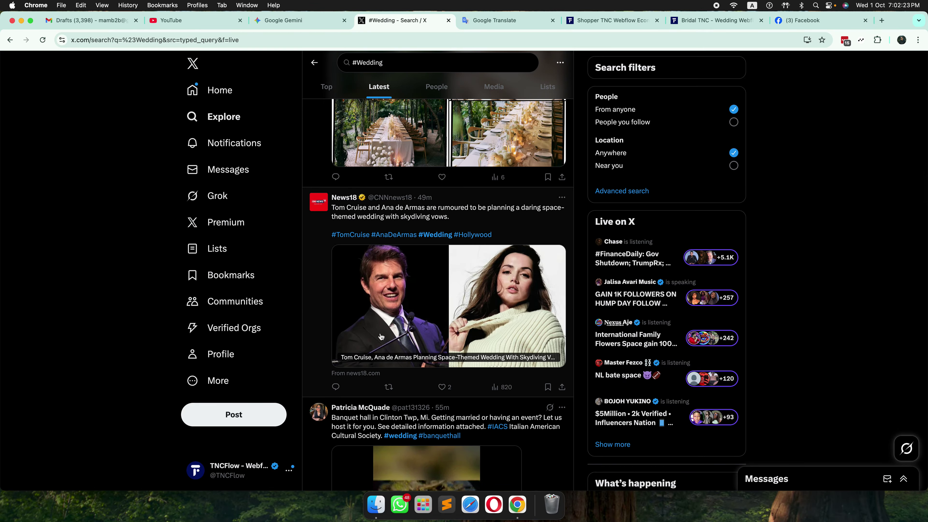
# - View the reply composer for the News18 post about Tom Cruise and Ana de Armas and close it without replying
pyautogui.click(336, 387)
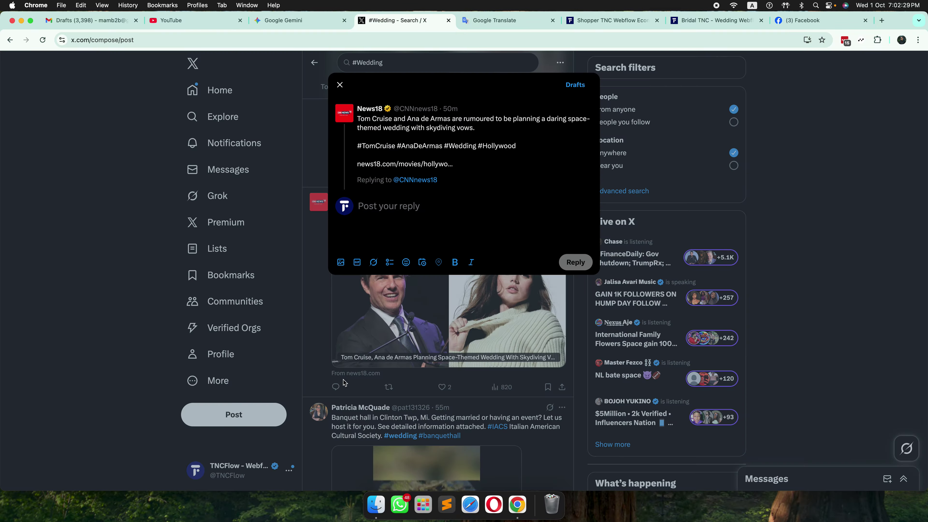
pyautogui.click(342, 83)
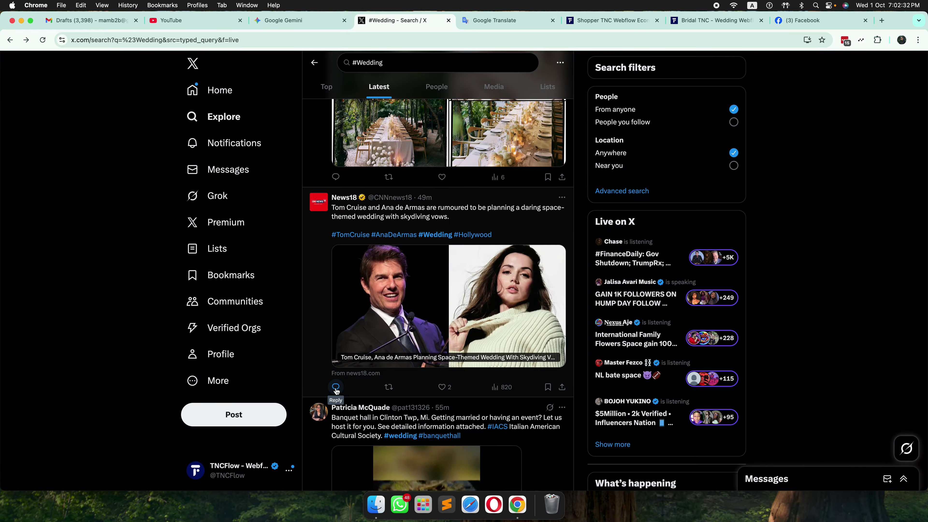
pyautogui.click(336, 388)
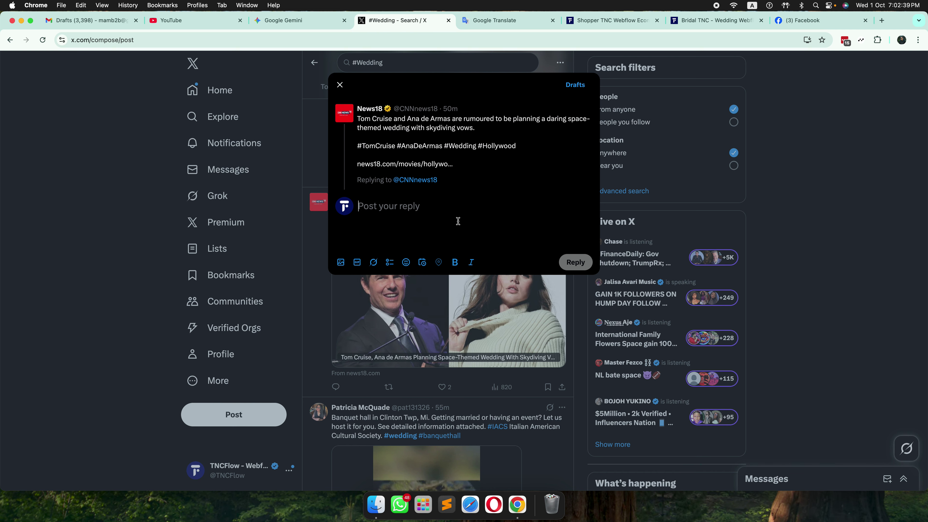
pyautogui.click(340, 84)
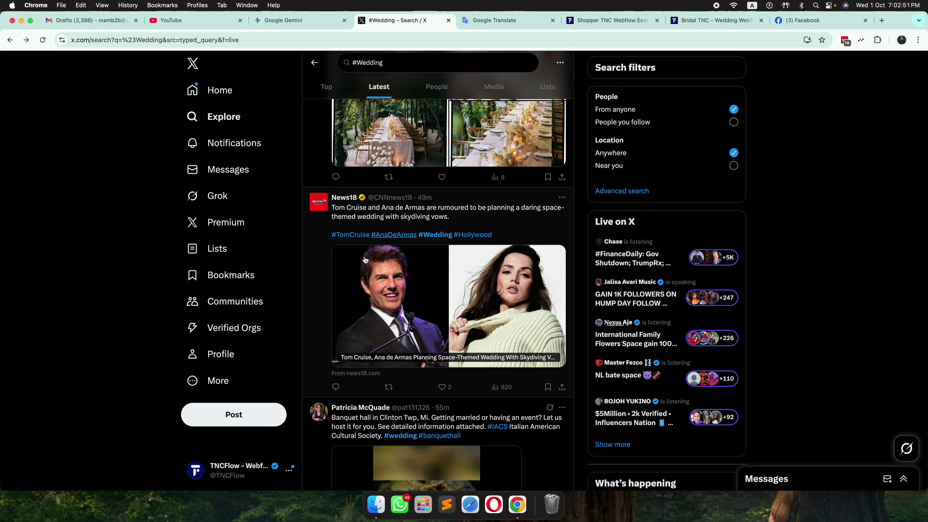
# - Reopen the reply form of the News18 post about Tom Cruise and Ana de Armas and leave it empty and closed
pyautogui.click(336, 387)
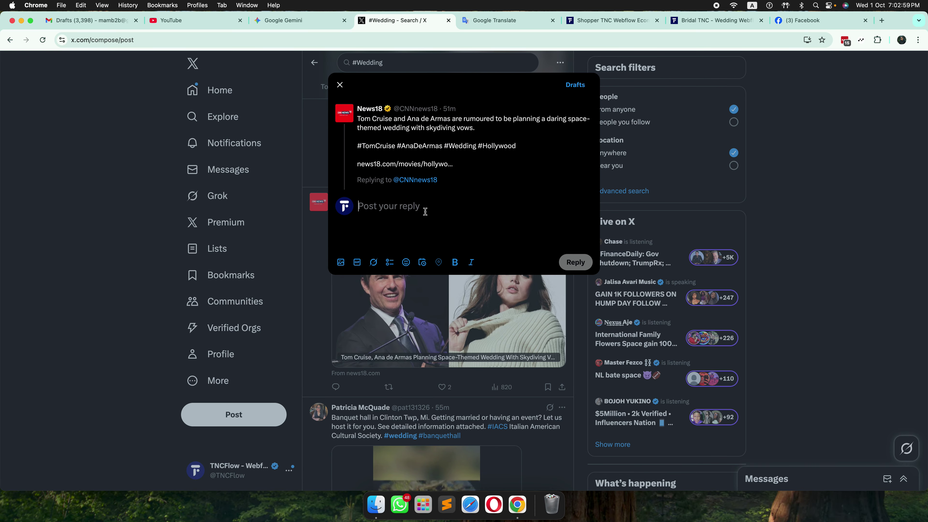
pyautogui.click(340, 90)
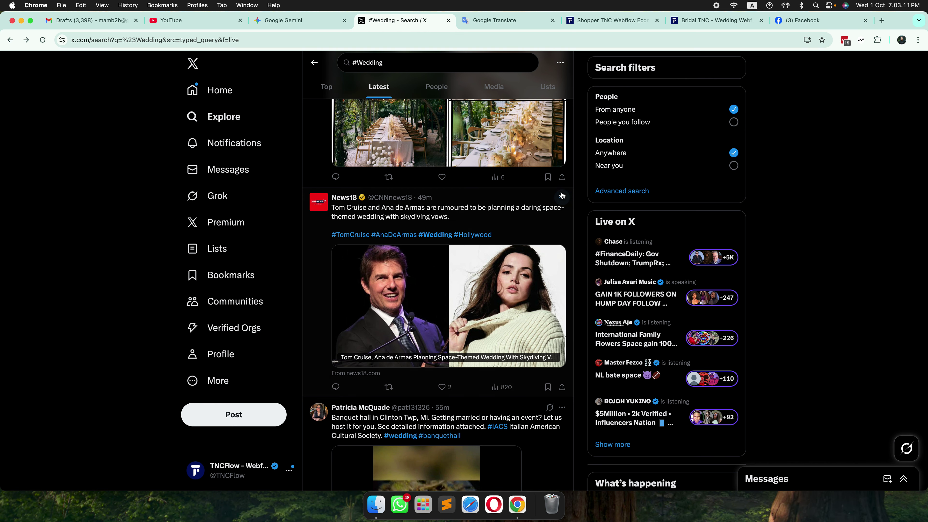
# - Switch to Facebook and look through the home feed down to The Verge's post about the Trump phone
pyautogui.click(814, 22)
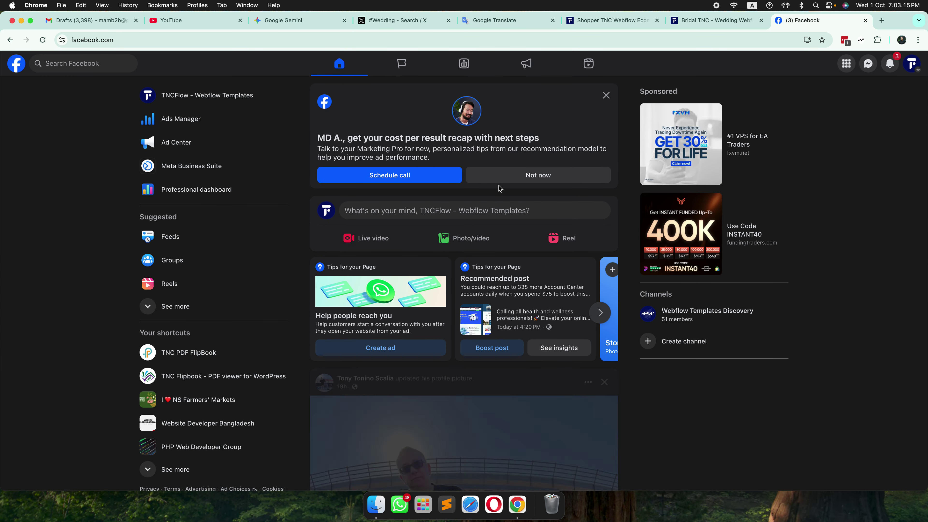
pyautogui.scroll(-15, 500, 188)
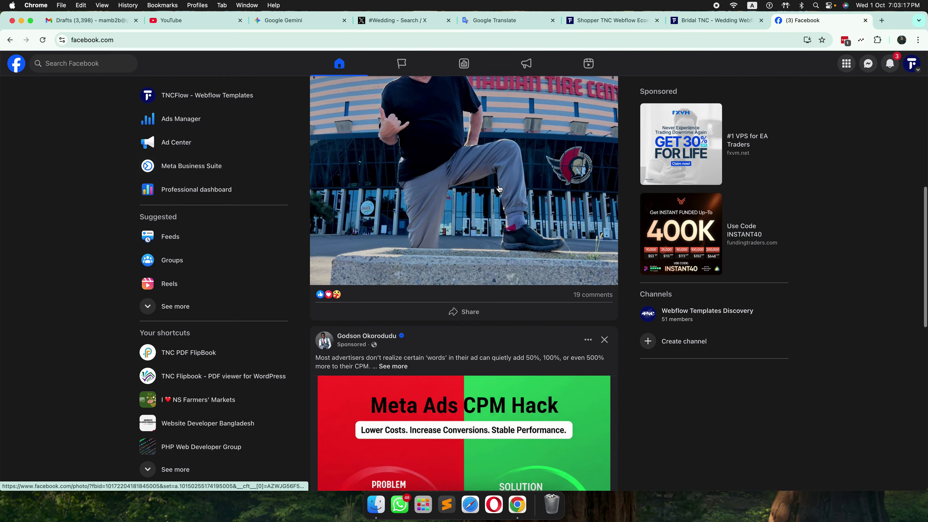
pyautogui.scroll(-6, 500, 189)
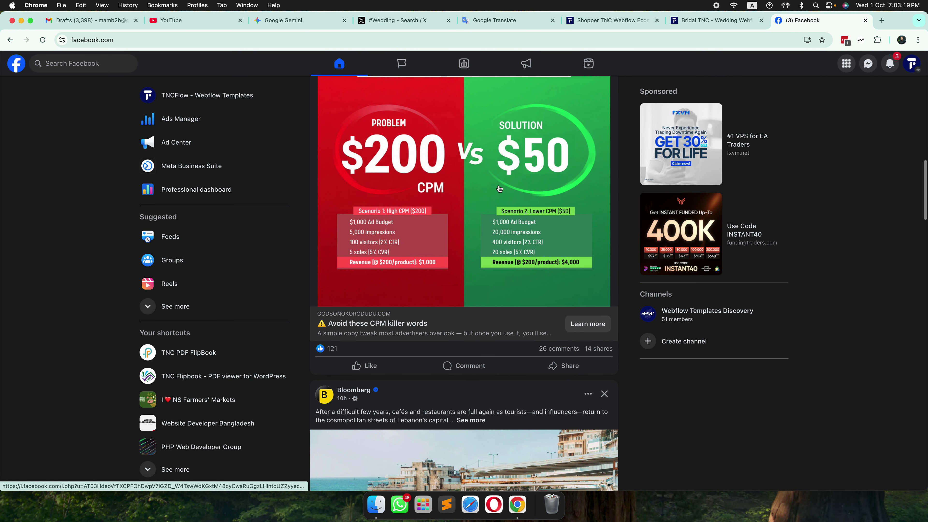
pyautogui.scroll(-13, 499, 188)
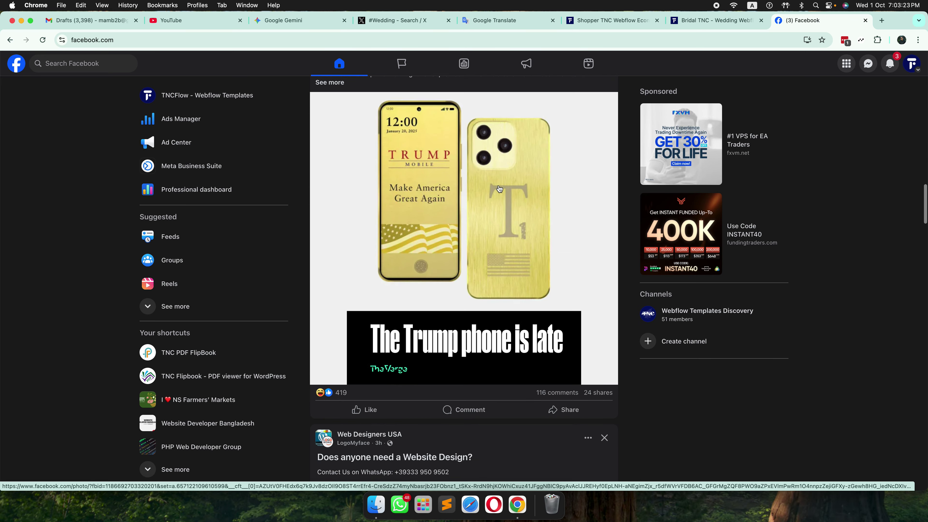
pyautogui.scroll(3, 500, 188)
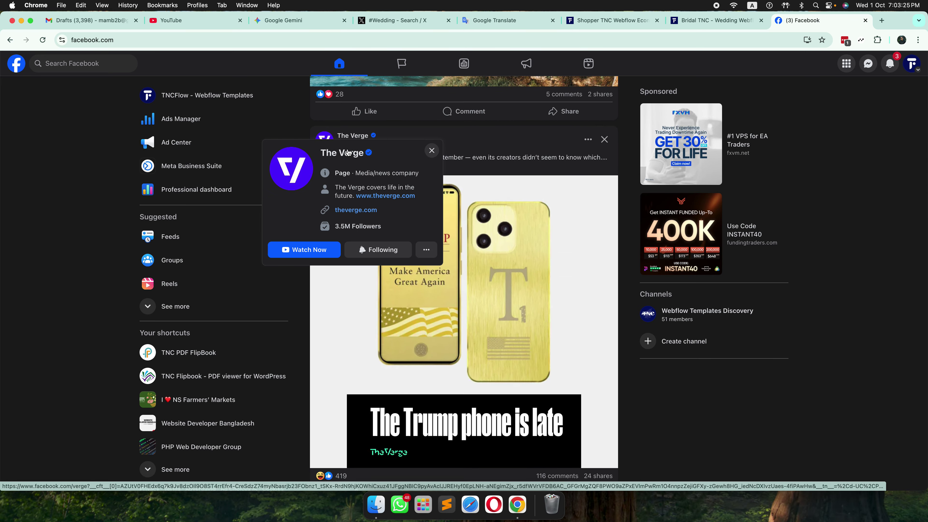
pyautogui.scroll(-1, 437, 164)
pyautogui.scroll(-2, 437, 165)
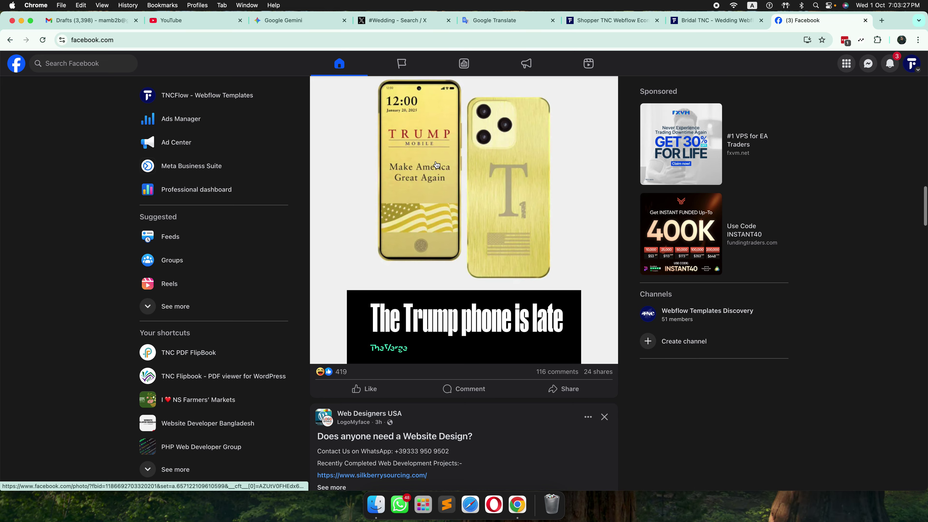
# - View the people who reacted to The Verge's Trump phone post, filter them by Like reactions, and close the list
pyautogui.moveTo(345, 374)
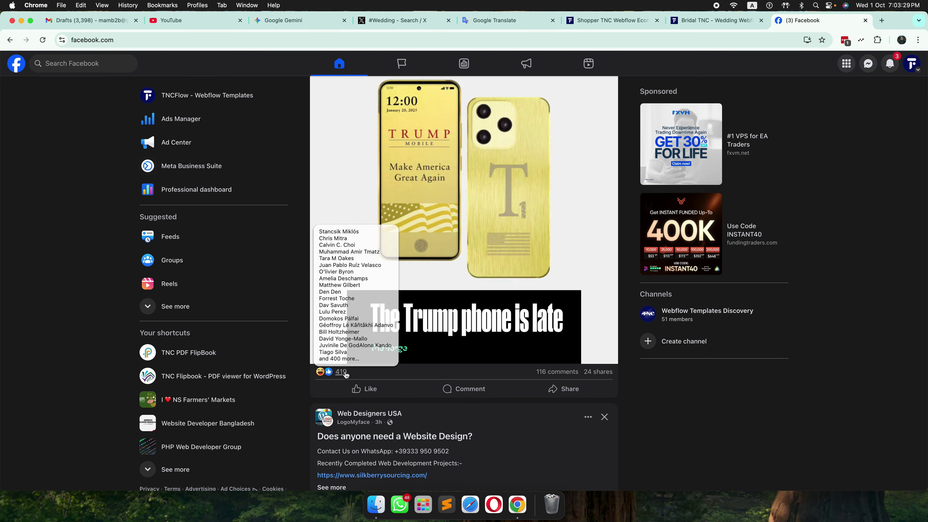
pyautogui.click(345, 374)
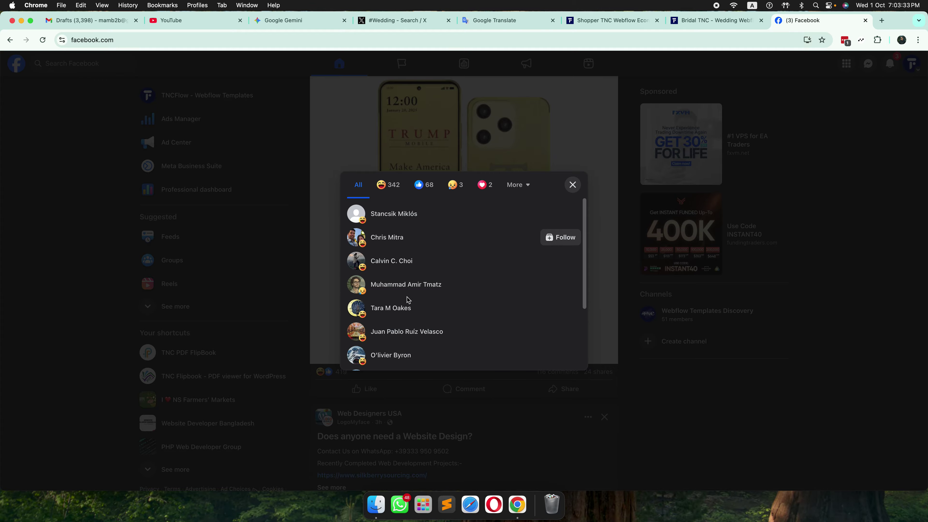
pyautogui.scroll(-3, 406, 300)
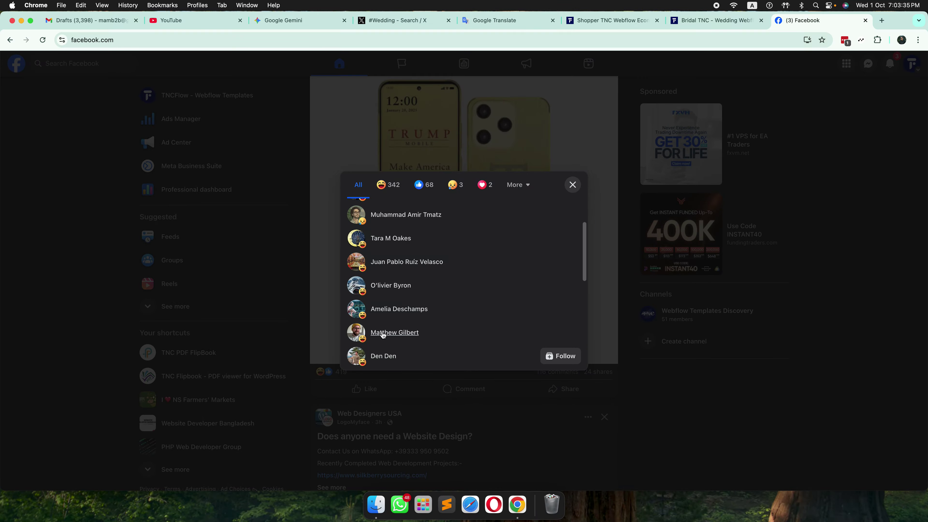
pyautogui.click(427, 192)
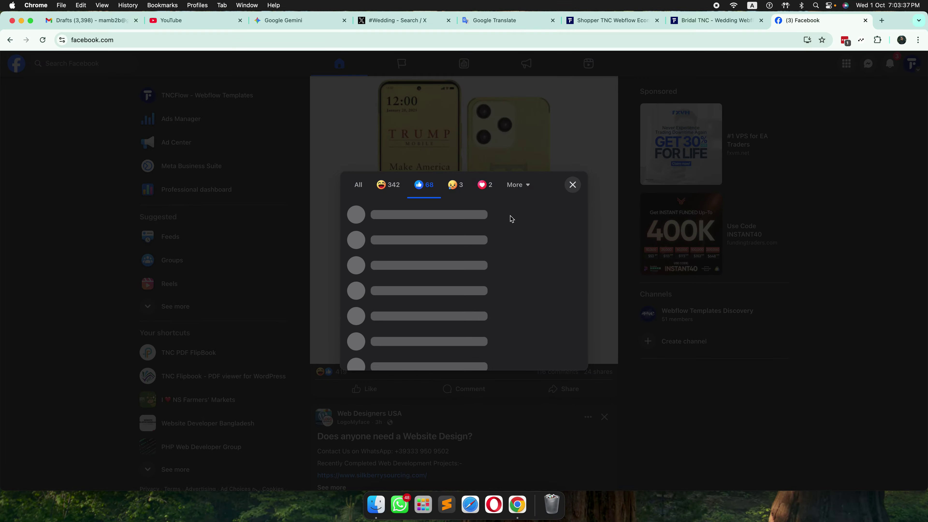
pyautogui.click(573, 185)
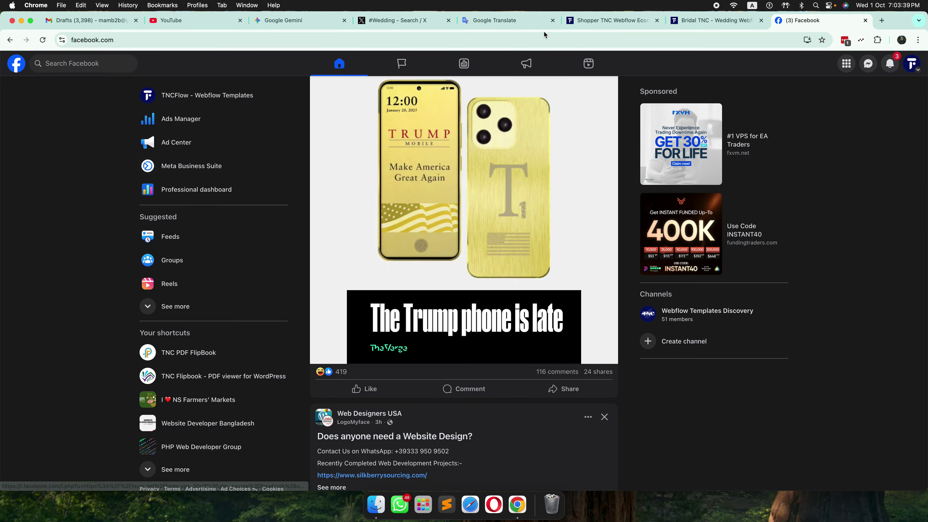
# - Switch back to the #Wedding results on X and start a quote post of the News18 Tom Cruise and Ana de Armas post
pyautogui.click(404, 20)
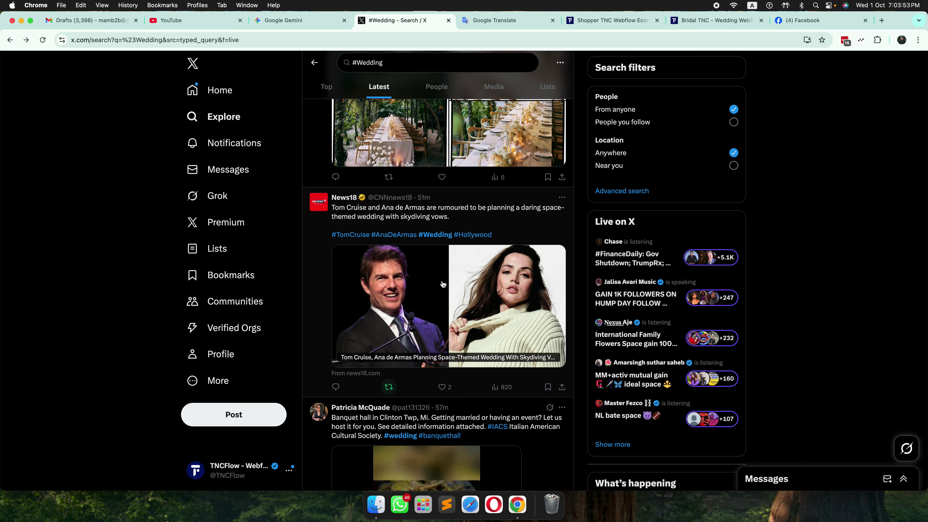
pyautogui.click(389, 387)
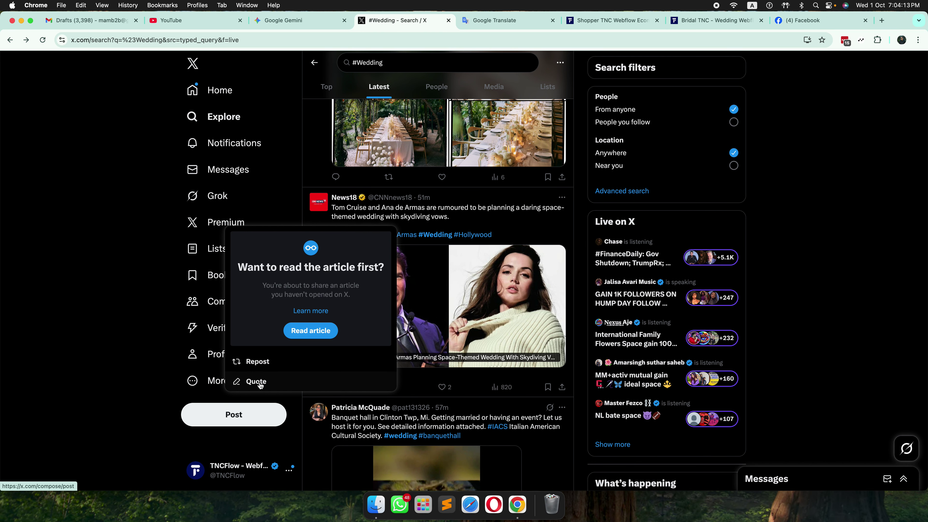
pyautogui.click(277, 382)
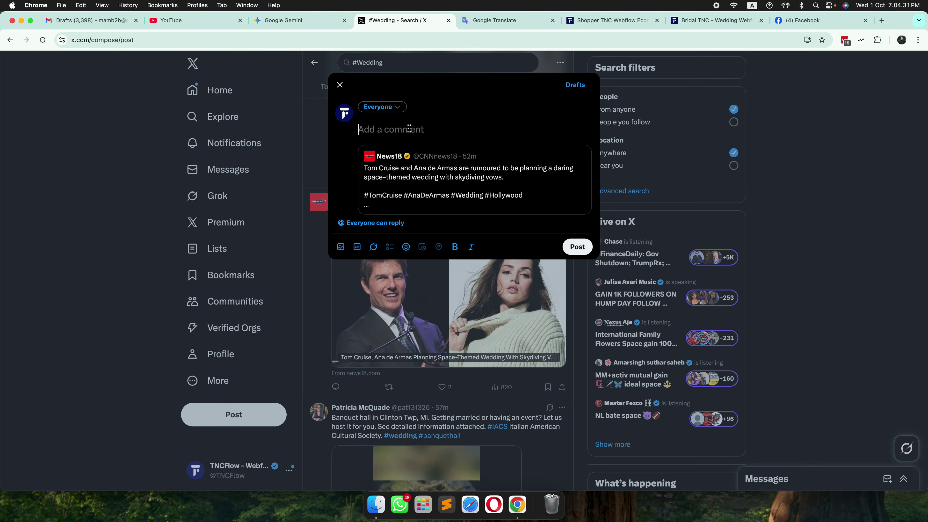
# - Begin the quote comment with "This is an Interesting" and correct the misspelled last word using the spelling suggestion
pyautogui.write('Ths')
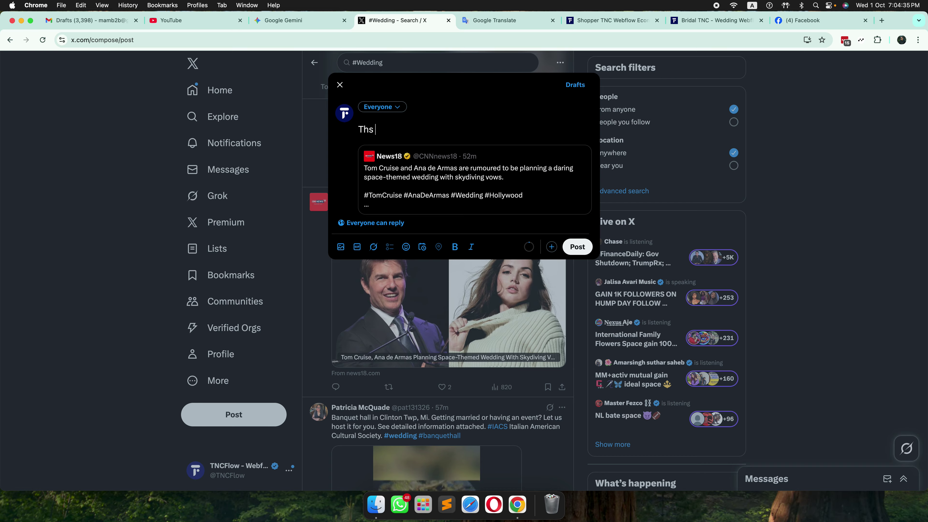
pyautogui.press('BackSpace')
pyautogui.press('BackSpace')
pyautogui.press('BackSpace')
pyautogui.press('BackSpace')
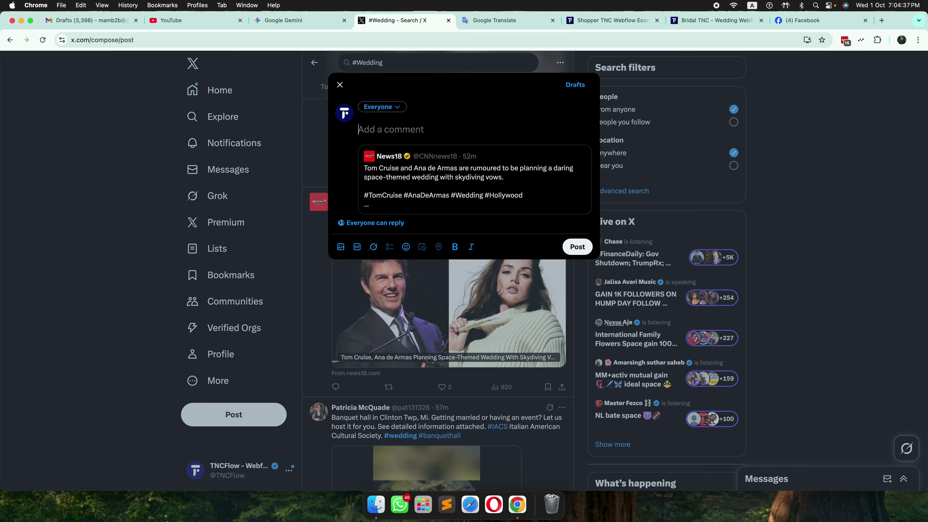
pyautogui.write('This is')
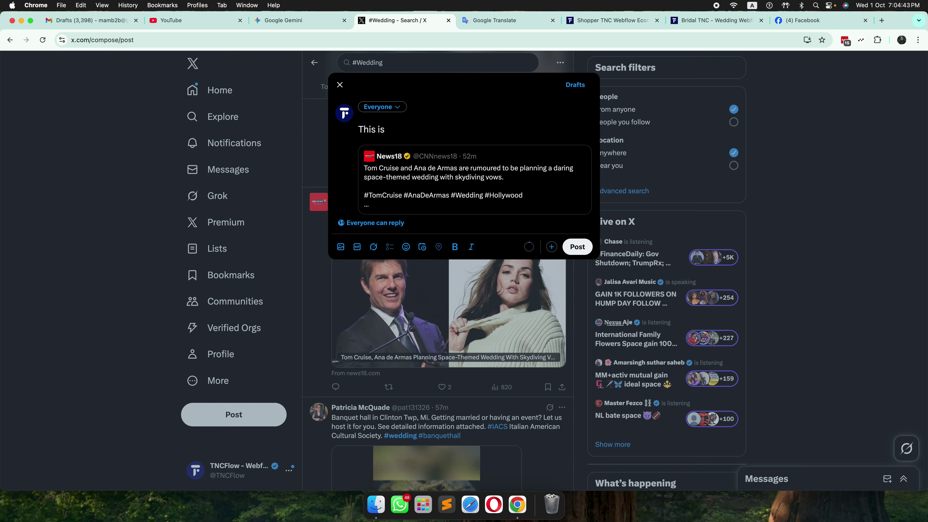
pyautogui.write('an Inte')
pyautogui.write('rsting')
pyautogui.rightClick(422, 131)
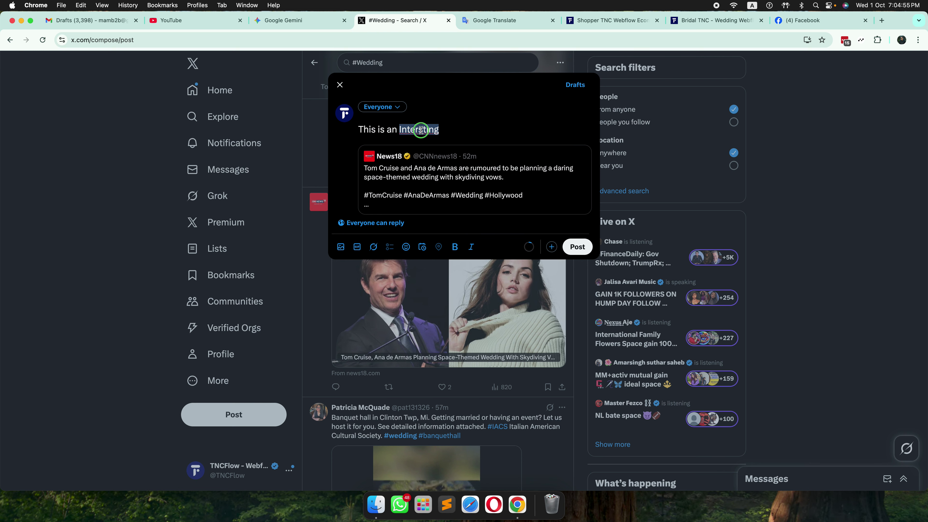
pyautogui.click(446, 135)
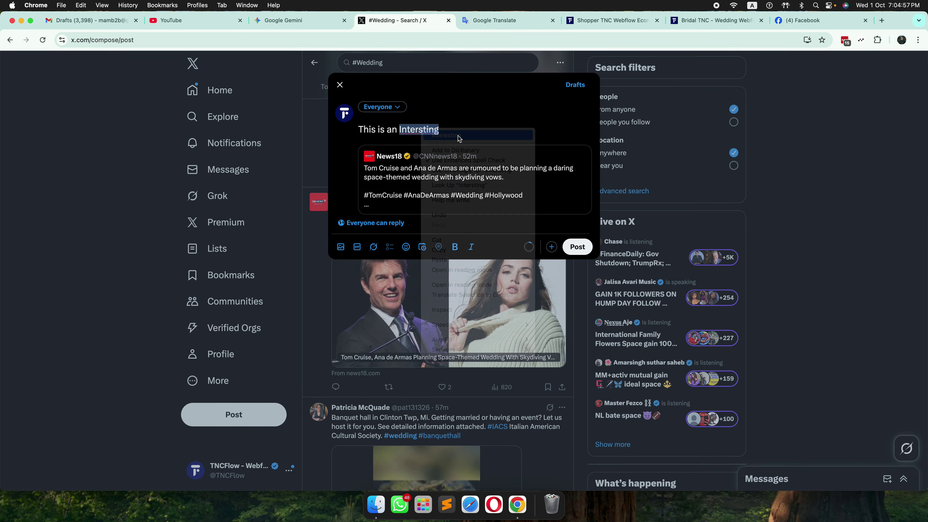
# - Complete the quote comment with "news for me" so that it reads "This is an Interesting news for me"
pyautogui.write('news fro')
pyautogui.press('BackSpace')
pyautogui.press('BackSpace')
pyautogui.press('BackSpace')
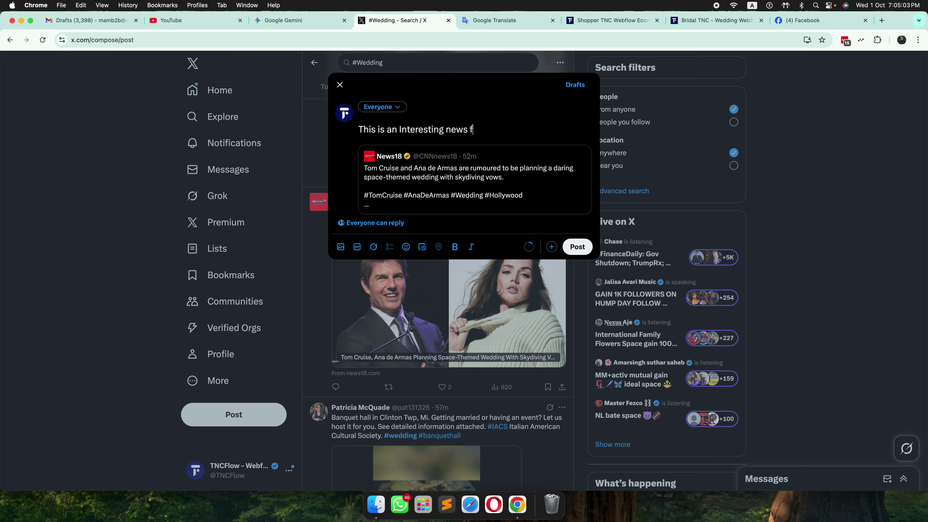
pyautogui.write('or me')
pyautogui.moveTo(360, 130); pyautogui.dragTo(500, 131)
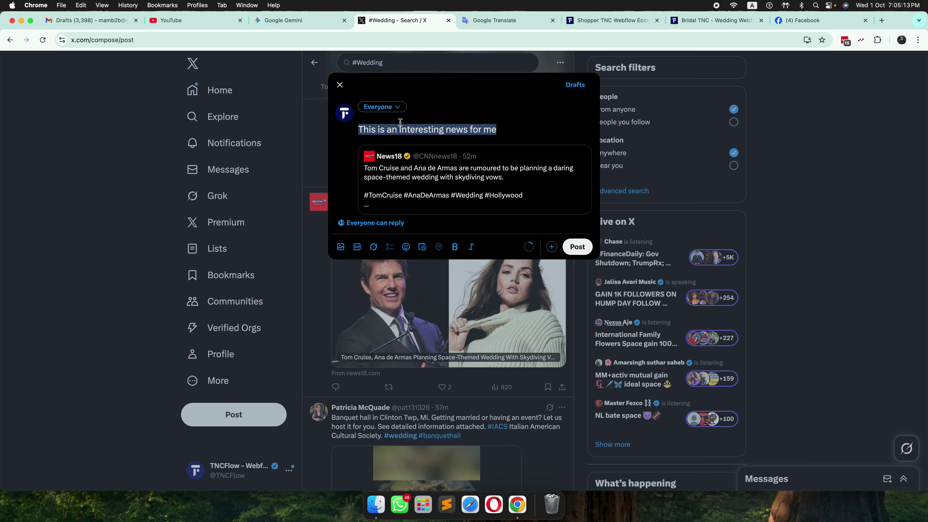
pyautogui.click(504, 130)
pyautogui.moveTo(504, 130); pyautogui.dragTo(362, 131)
pyautogui.click(503, 129)
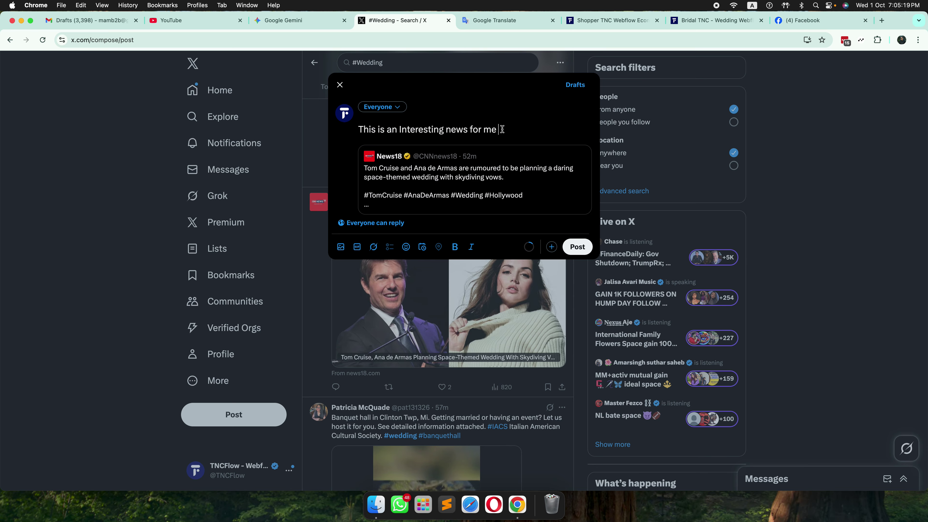
# - Enhance the quote comment with Grok and generate a Rapper personality version of it
pyautogui.click(376, 251)
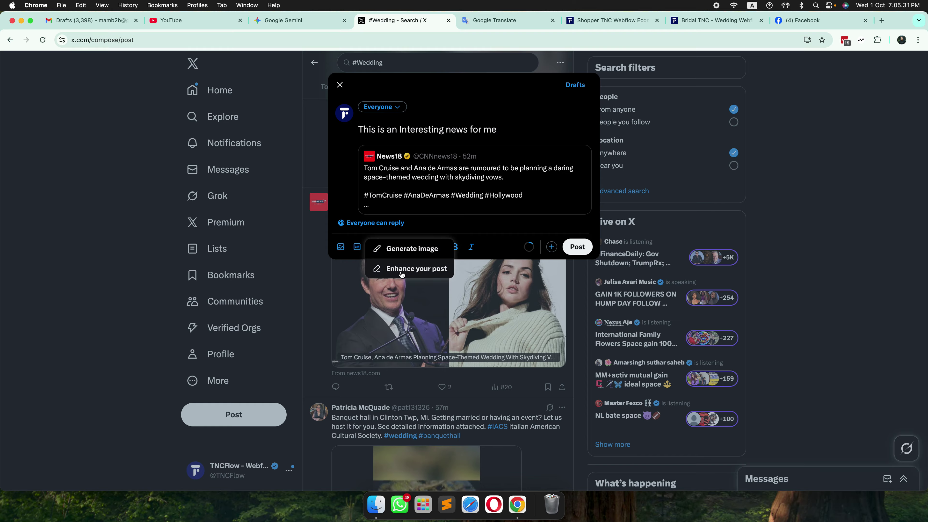
pyautogui.click(410, 269)
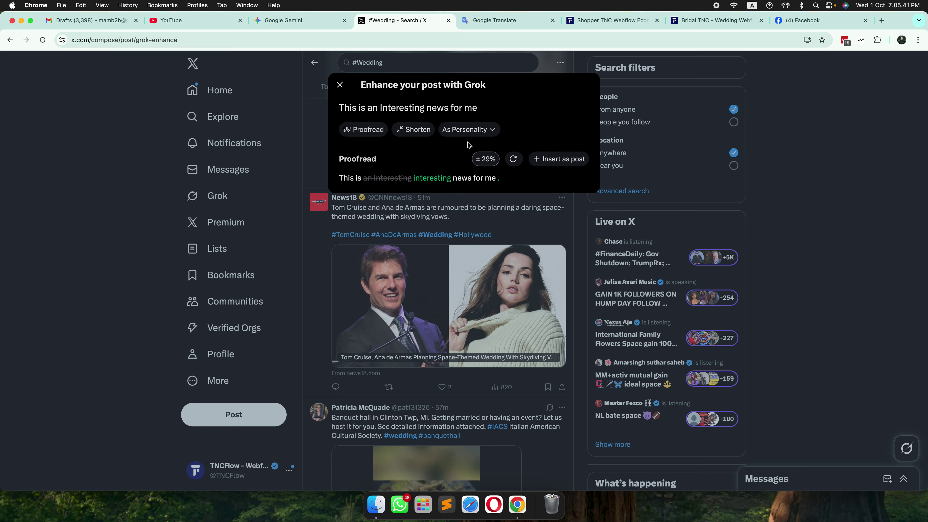
pyautogui.click(492, 133)
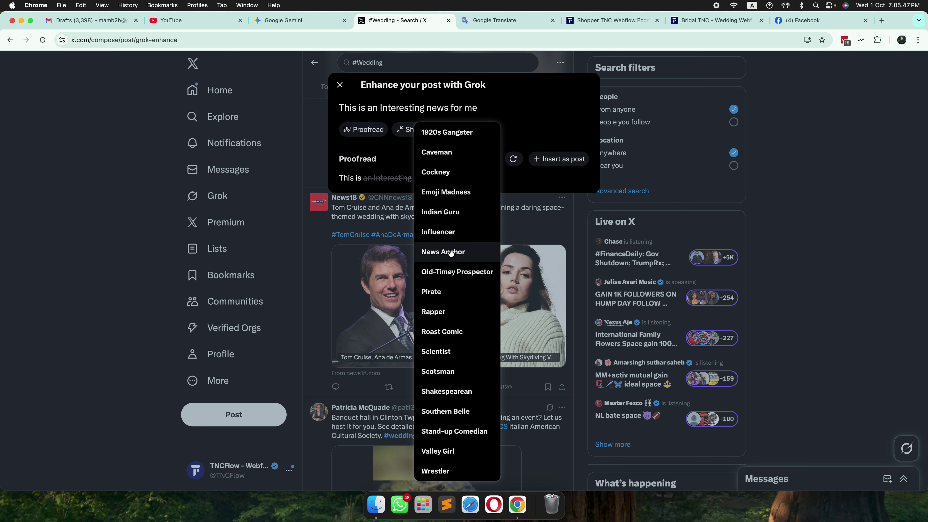
pyautogui.click(452, 316)
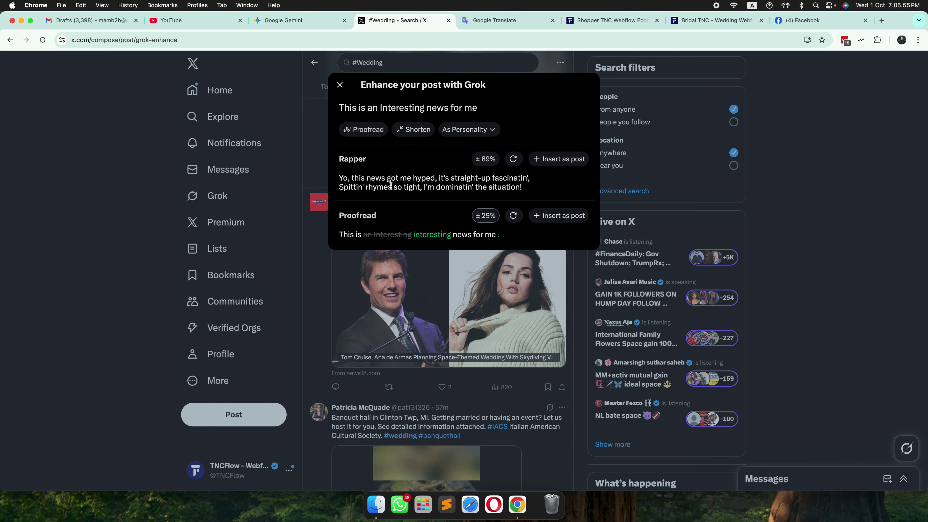
# - Generate News Anchor and Emoji Madness personality versions of the comment with Grok
pyautogui.click(493, 130)
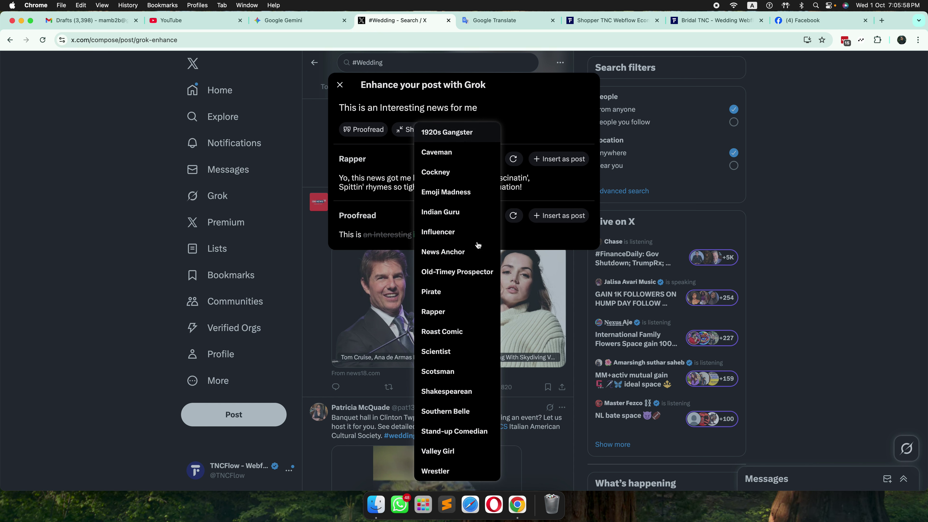
pyautogui.click(459, 254)
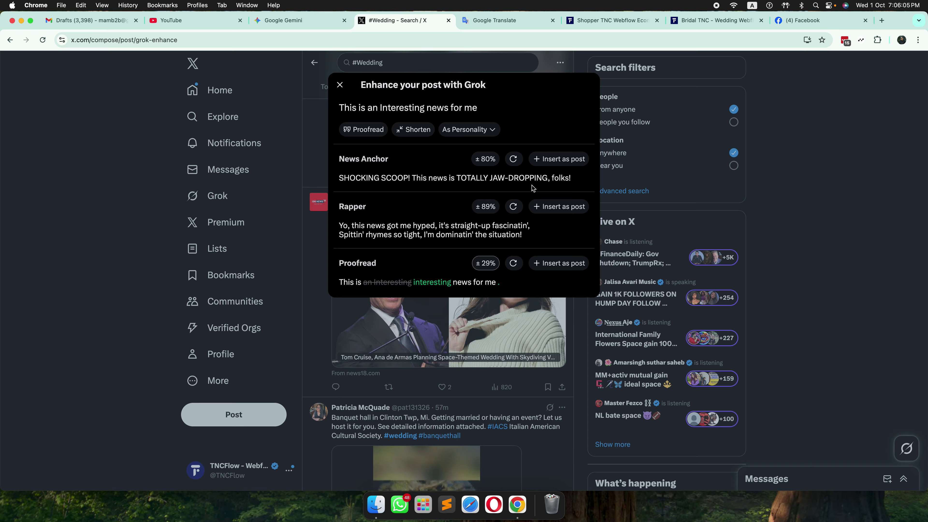
pyautogui.click(489, 131)
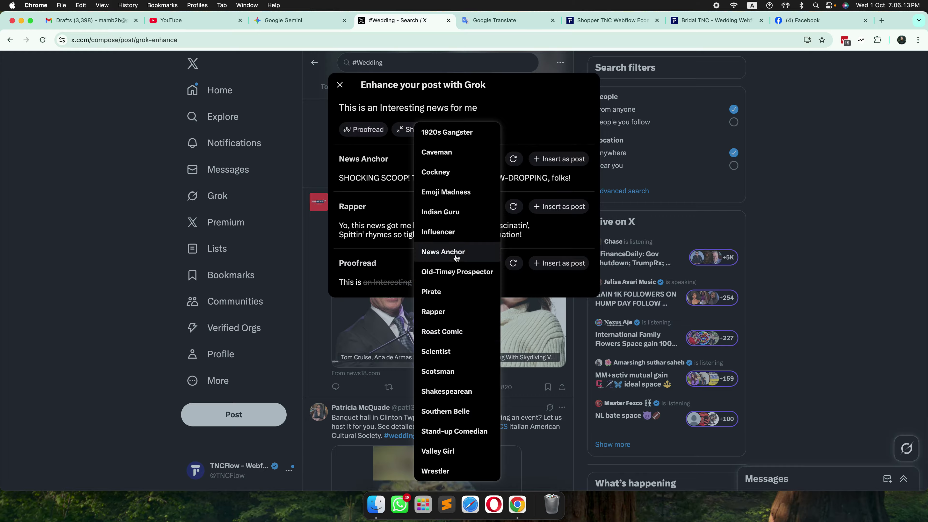
pyautogui.click(460, 193)
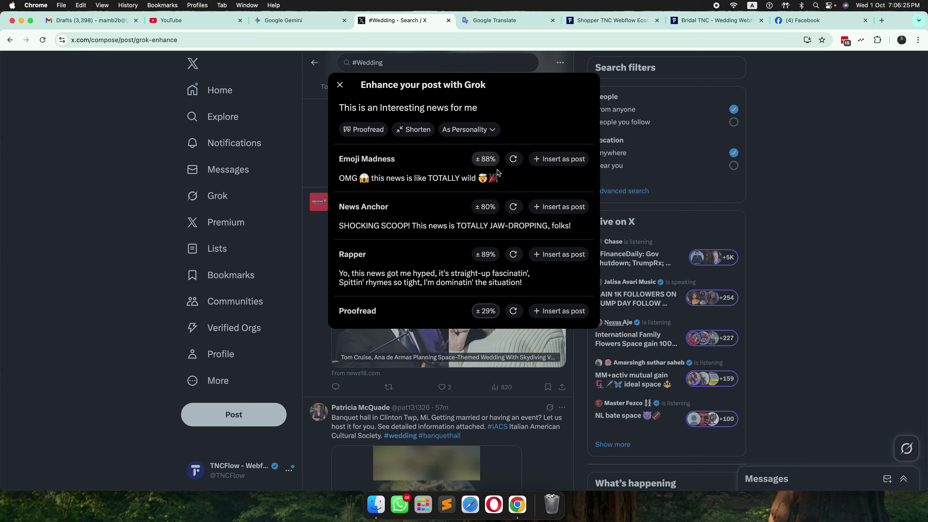
# - Generate a Valley Girl version of the comment with Grok and insert it as the quote post's text
pyautogui.click(475, 131)
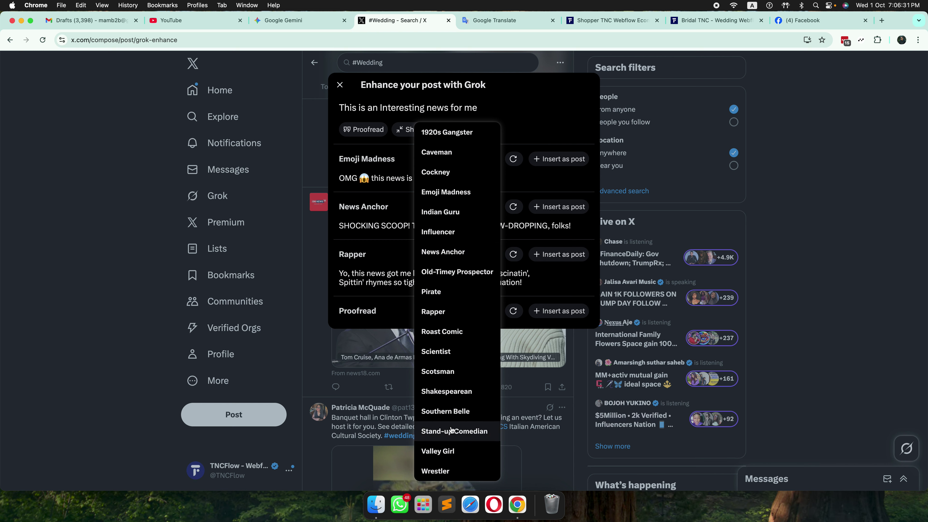
pyautogui.click(440, 452)
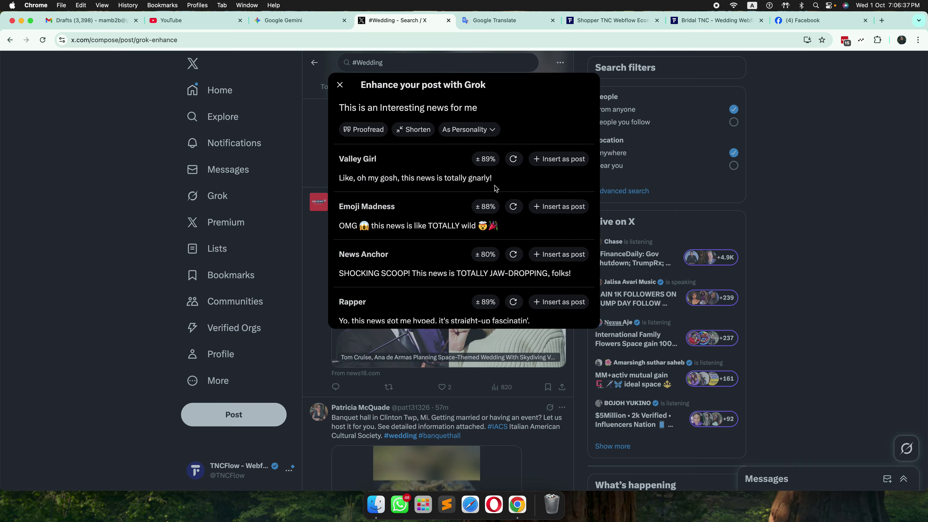
pyautogui.click(560, 159)
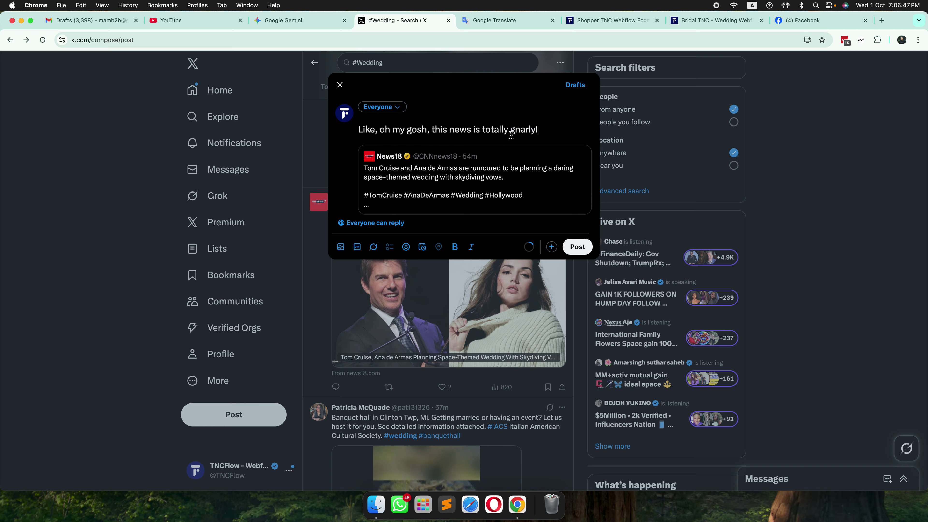
# - Generate images from the quote comment with Grok and attach the close-up of the surprised woman in a grey jacket
pyautogui.click(374, 248)
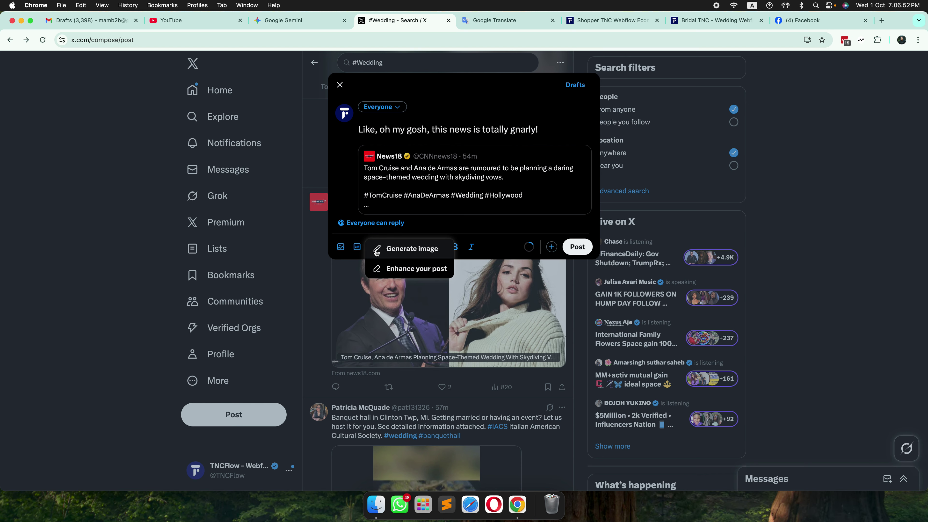
pyautogui.click(422, 252)
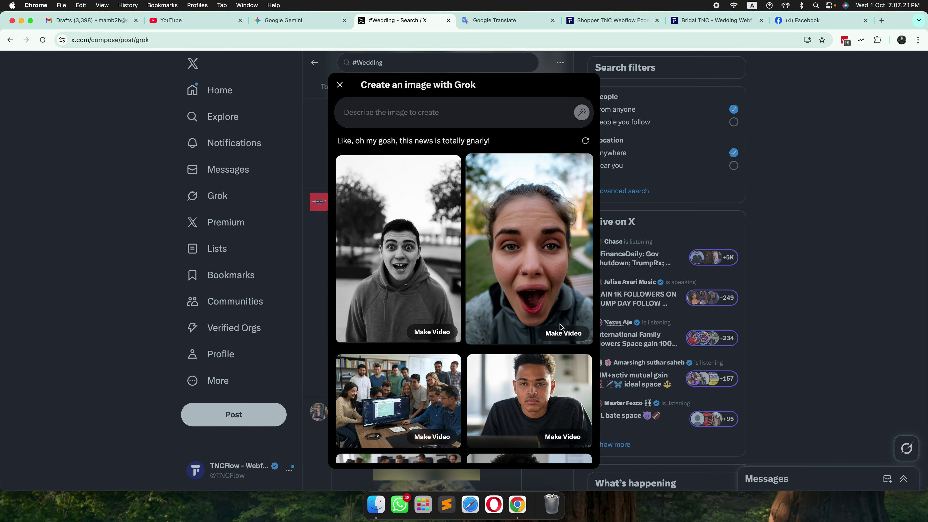
pyautogui.click(521, 247)
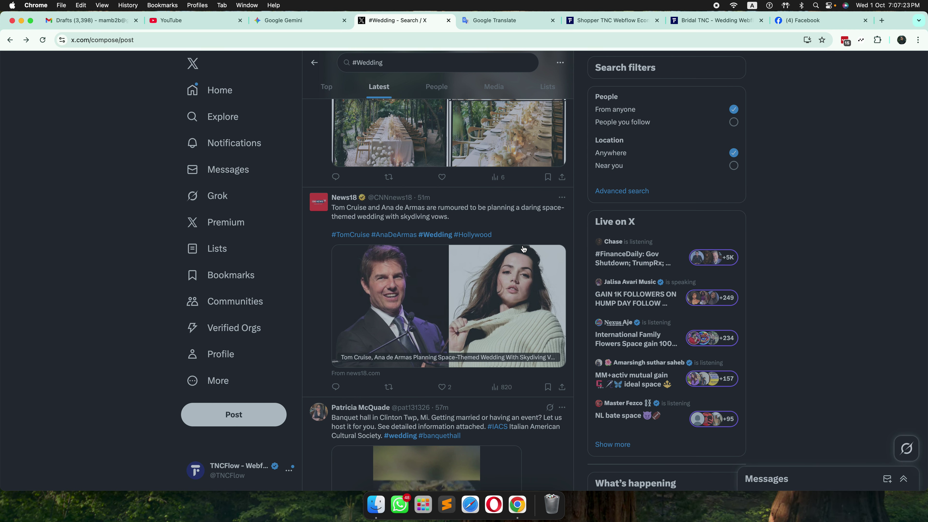
pyautogui.scroll(-3, 513, 227)
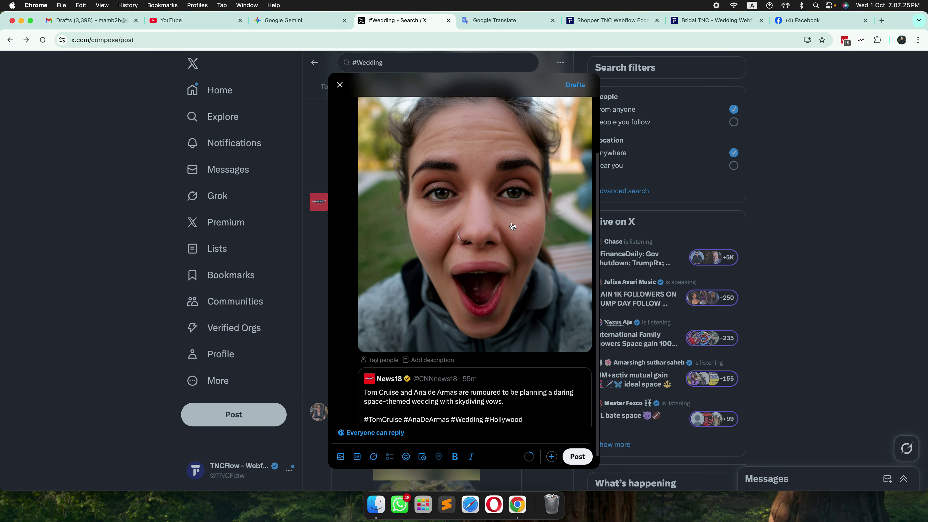
pyautogui.scroll(3, 513, 226)
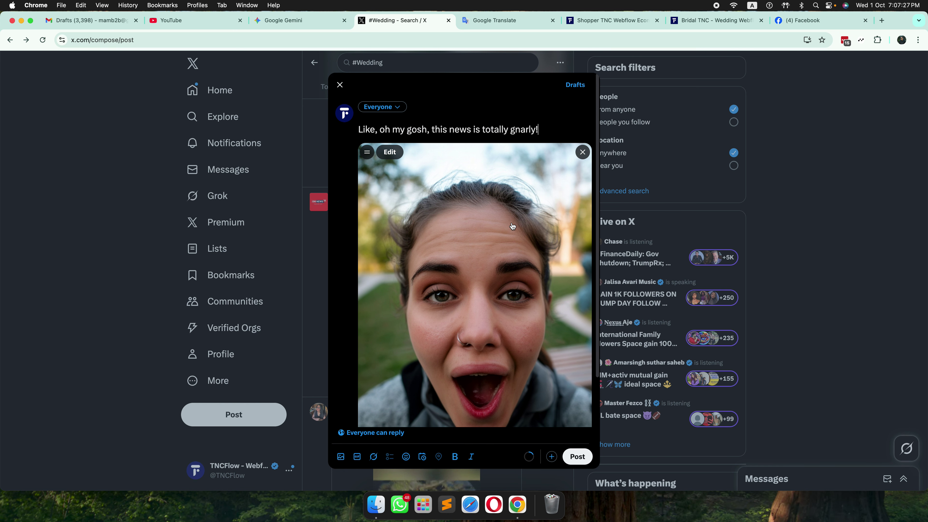
pyautogui.scroll(-3, 517, 241)
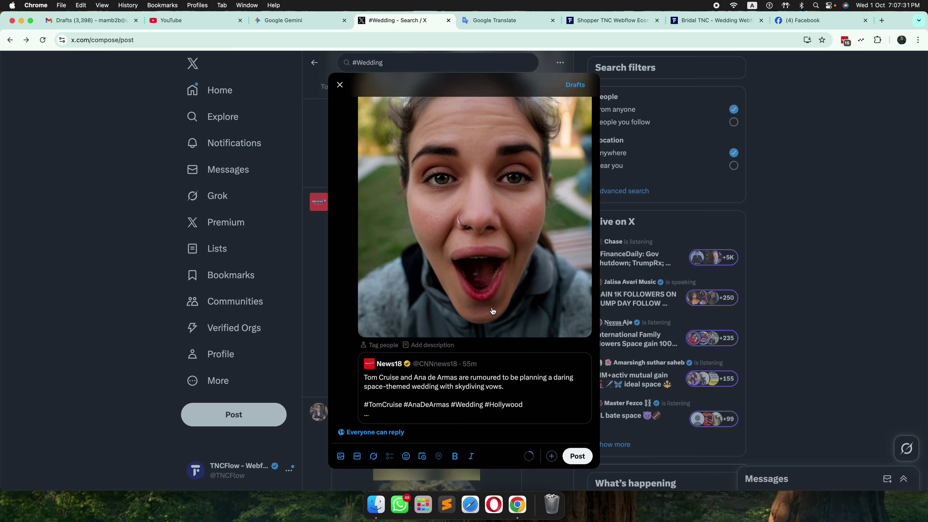
pyautogui.scroll(3, 492, 311)
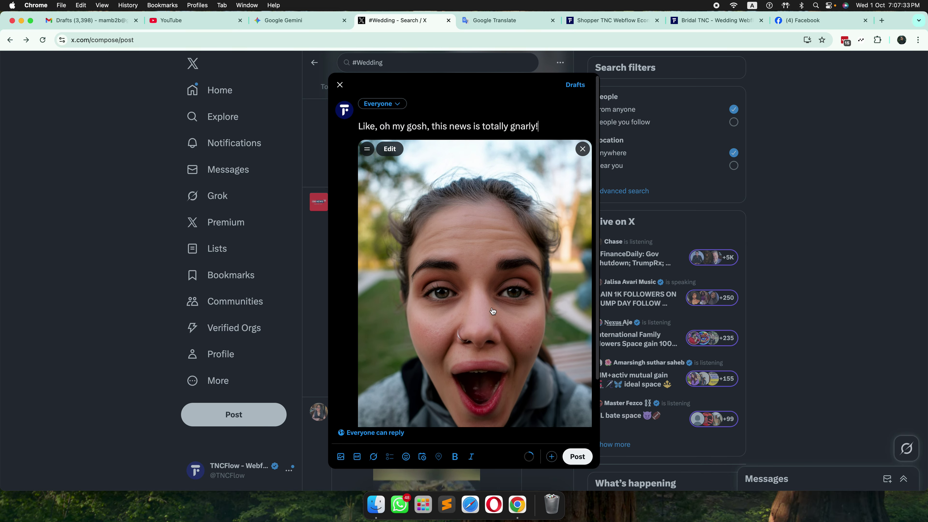
# - Examine the crop and image description options for the attached picture, then return to the quote post without saving
pyautogui.click(390, 151)
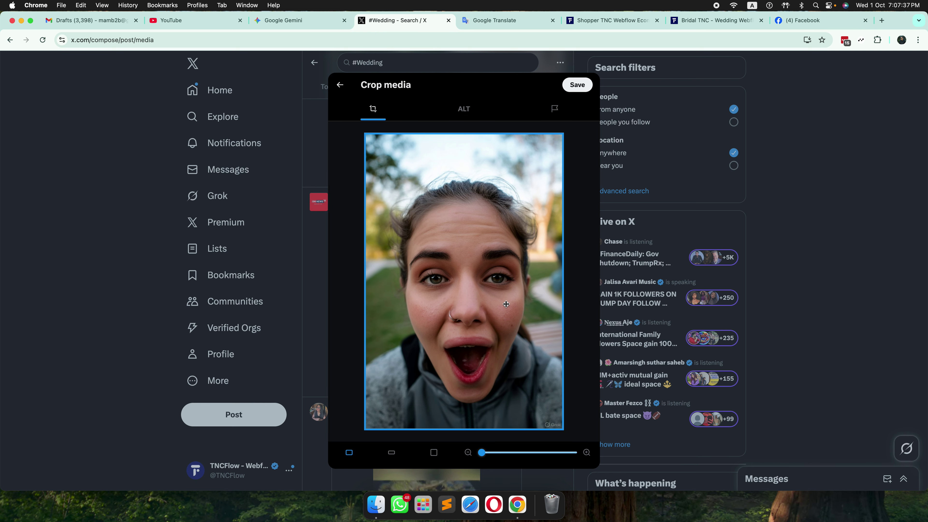
pyautogui.click(464, 117)
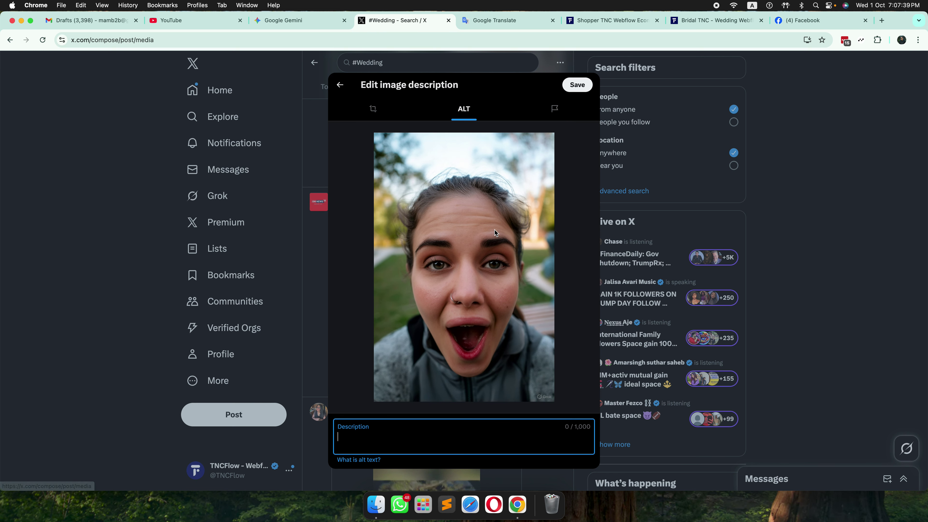
pyautogui.click(369, 108)
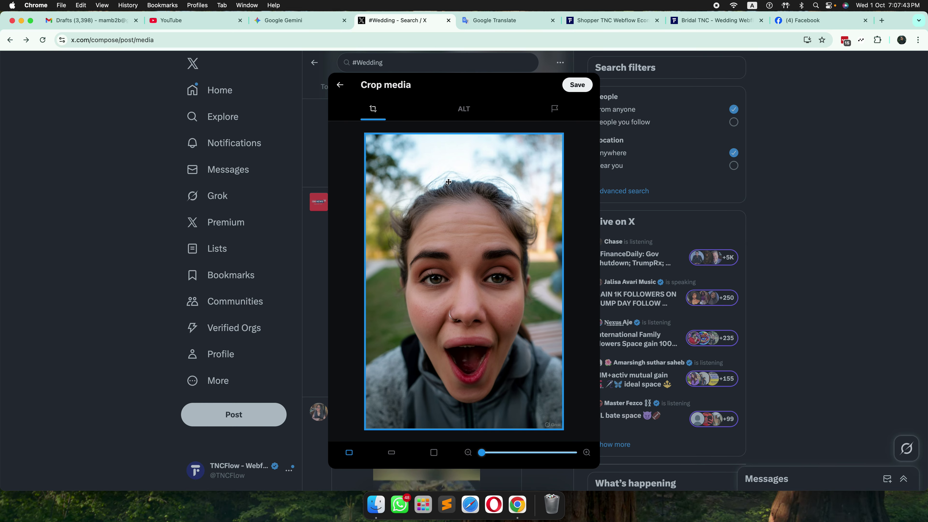
pyautogui.click(339, 85)
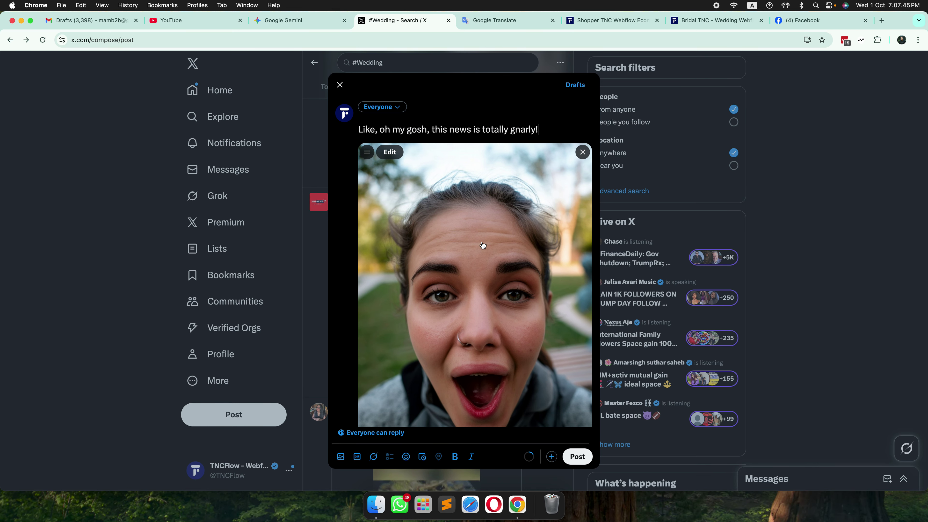
pyautogui.scroll(-2, 457, 261)
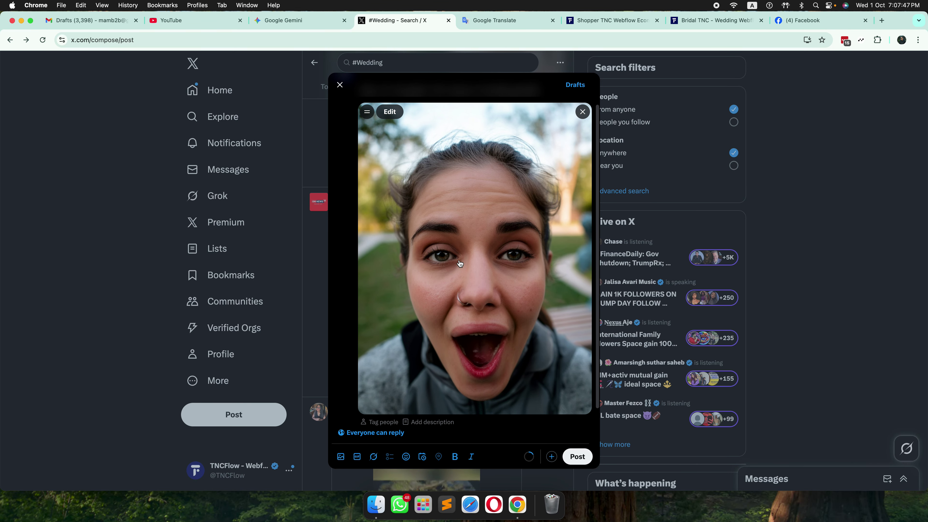
pyautogui.scroll(2, 460, 263)
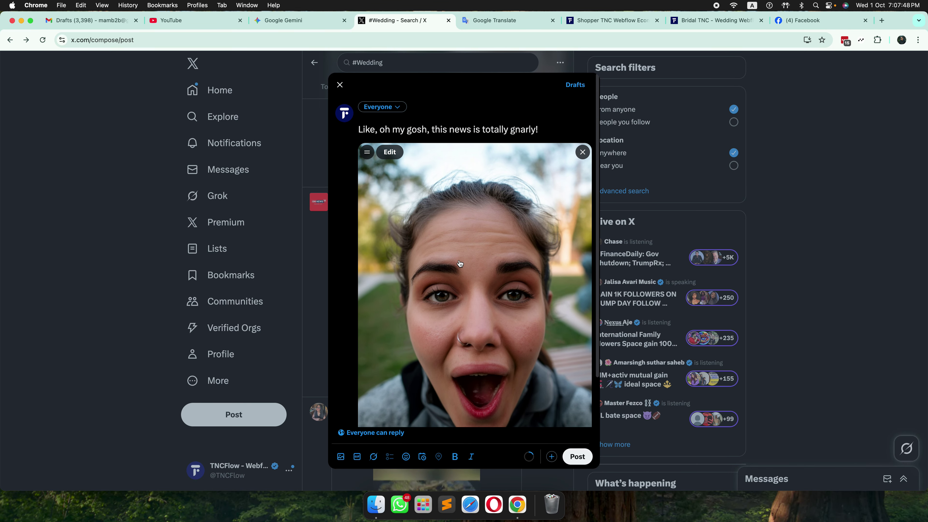
# - Generate a new set of images from the quote comment with Grok and look through them
pyautogui.click(373, 458)
pyautogui.click(412, 460)
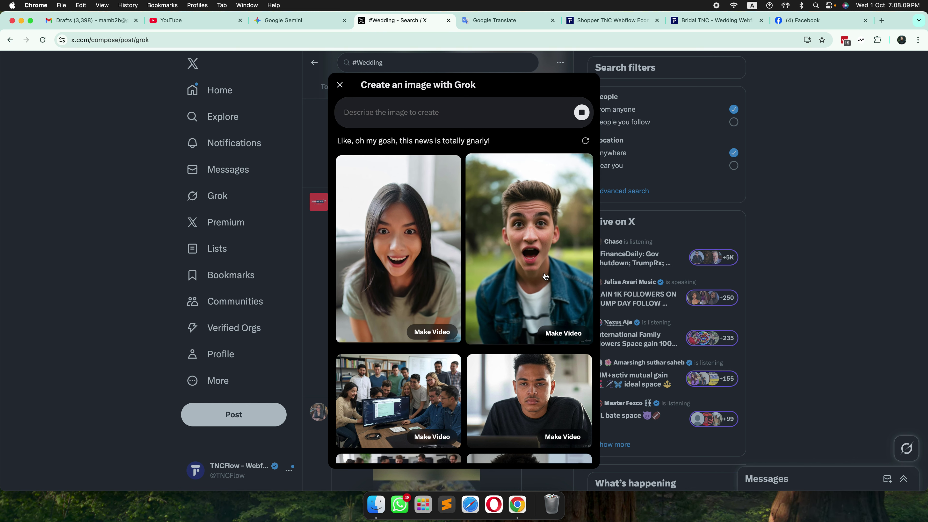
pyautogui.scroll(-5, 548, 260)
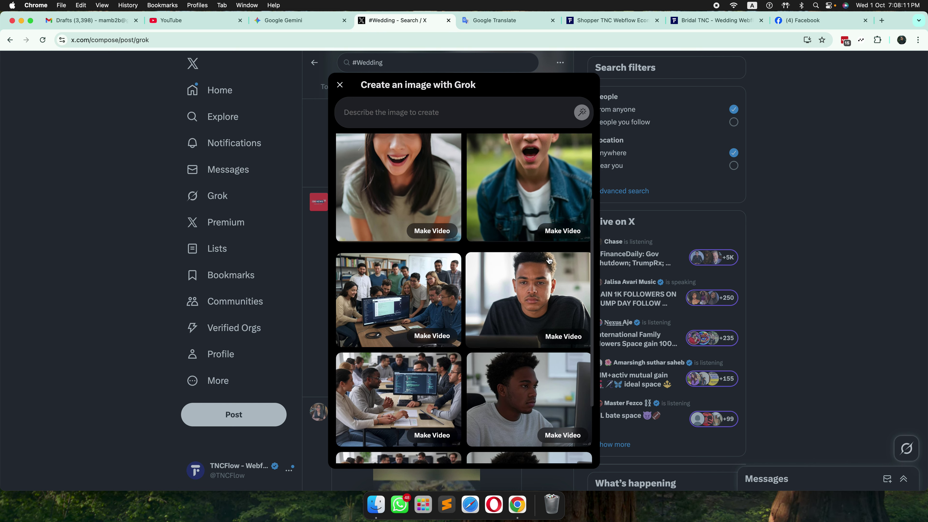
pyautogui.scroll(5, 549, 260)
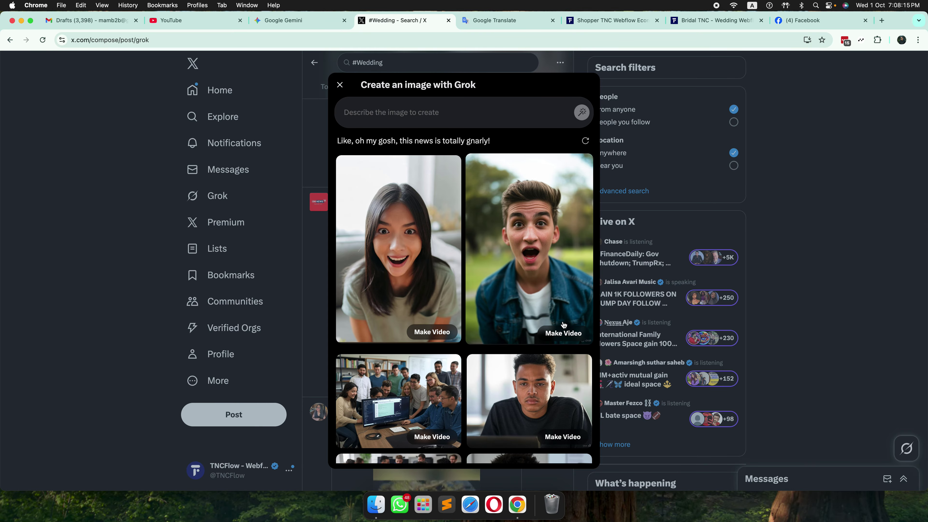
# - Make a video from the generated image of the young man in a denim jacket and attach it to the quote post
pyautogui.click(565, 336)
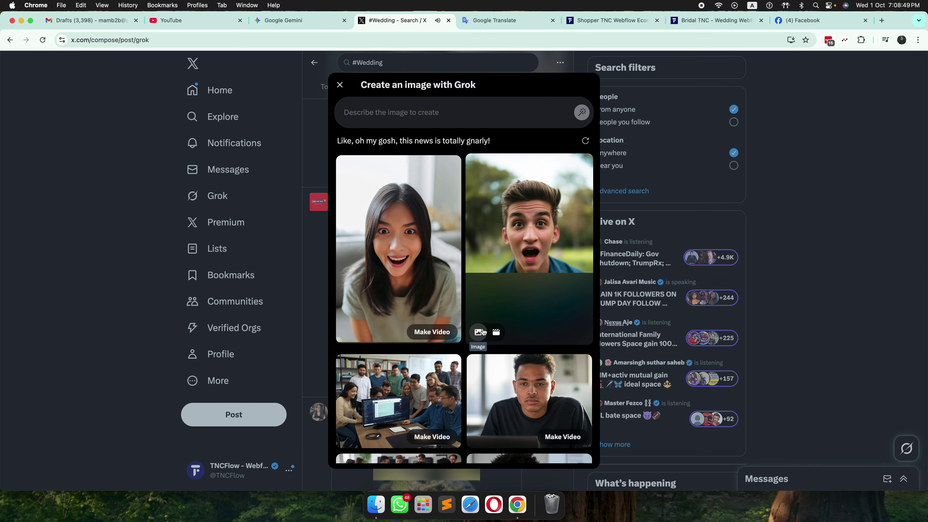
pyautogui.click(499, 334)
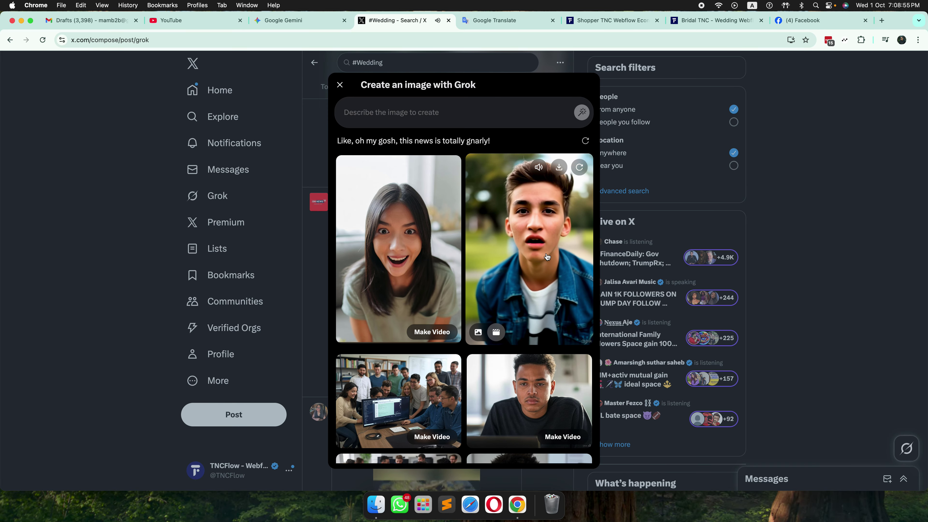
pyautogui.click(546, 253)
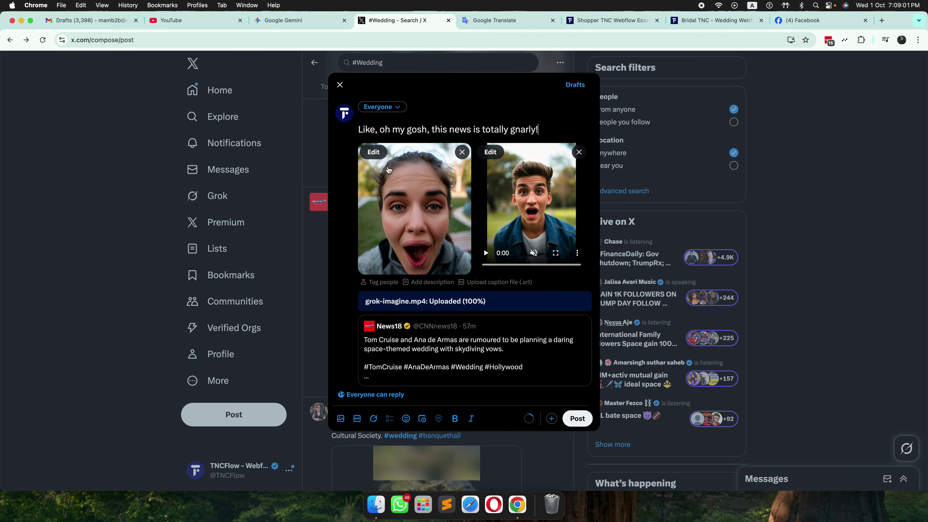
# - Remove the woman's image from the quote post, keeping only the video attached
pyautogui.click(427, 193)
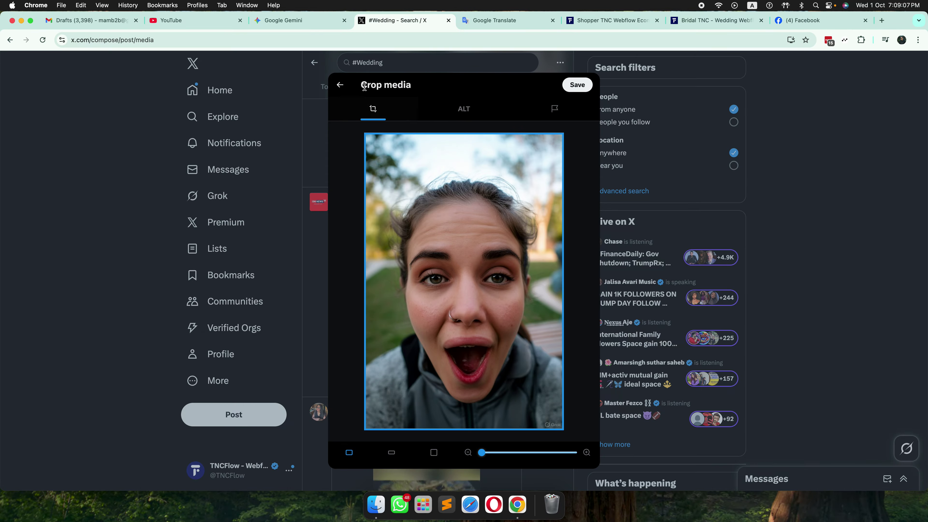
pyautogui.click(340, 85)
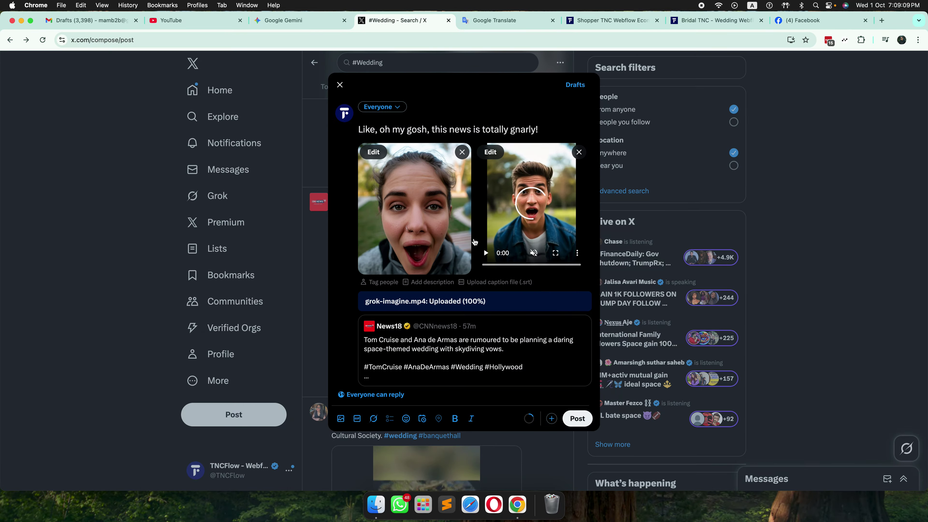
pyautogui.click(462, 152)
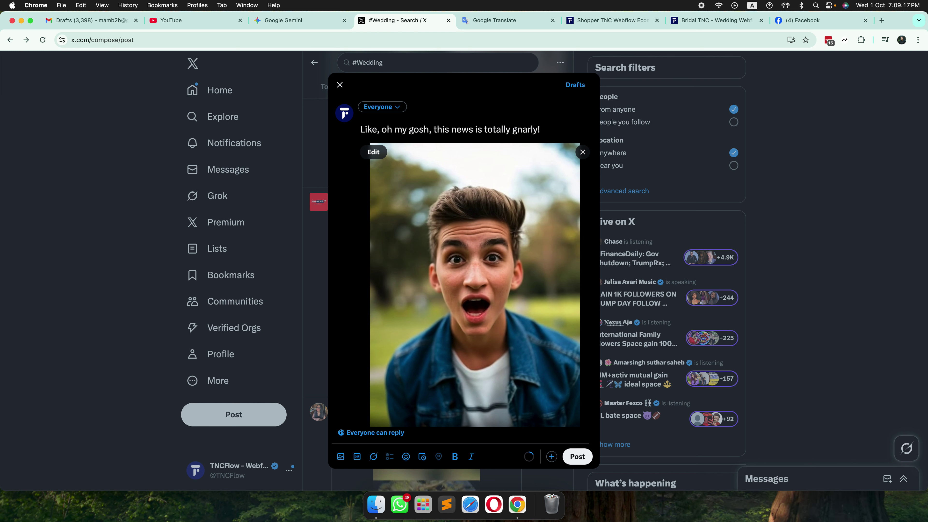
# - Add the hashtag #news at the end of the quote comment
pyautogui.write('#')
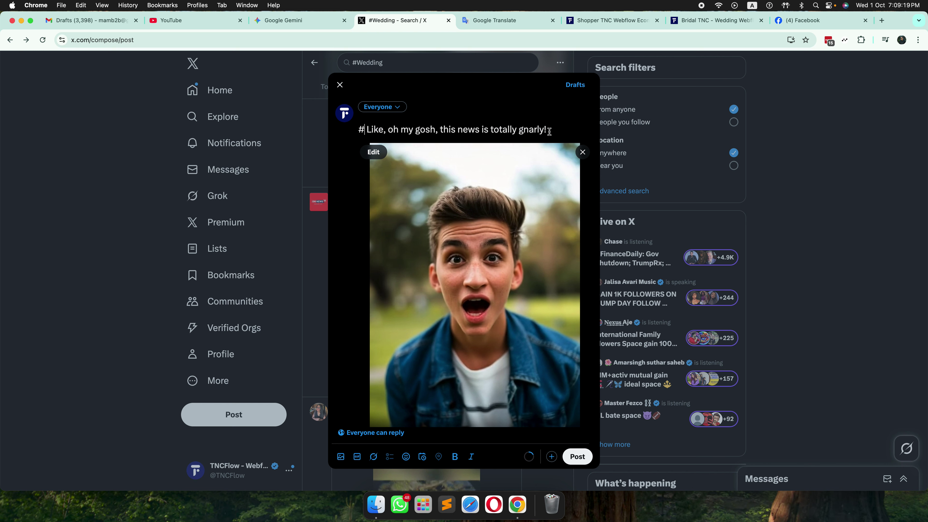
pyautogui.press('BackSpace')
pyautogui.press('BackSpace')
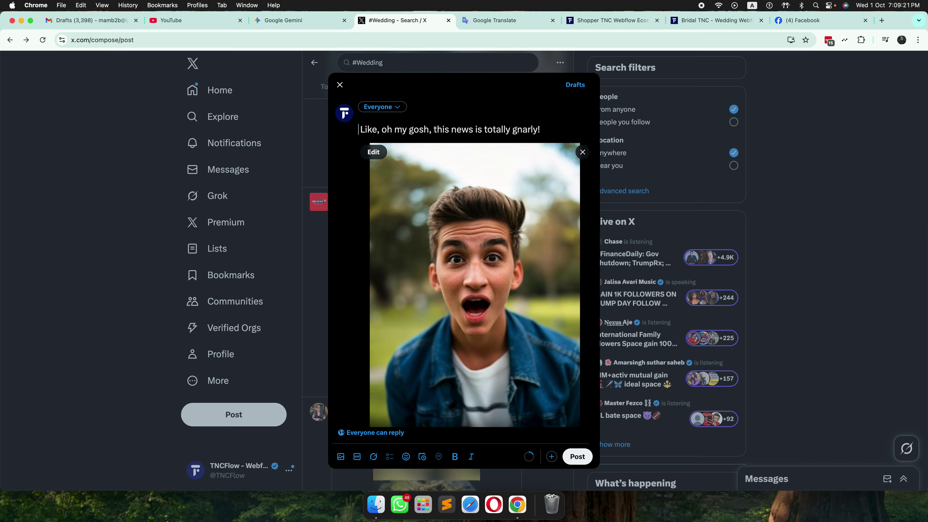
pyautogui.click(551, 129)
pyautogui.write('#new')
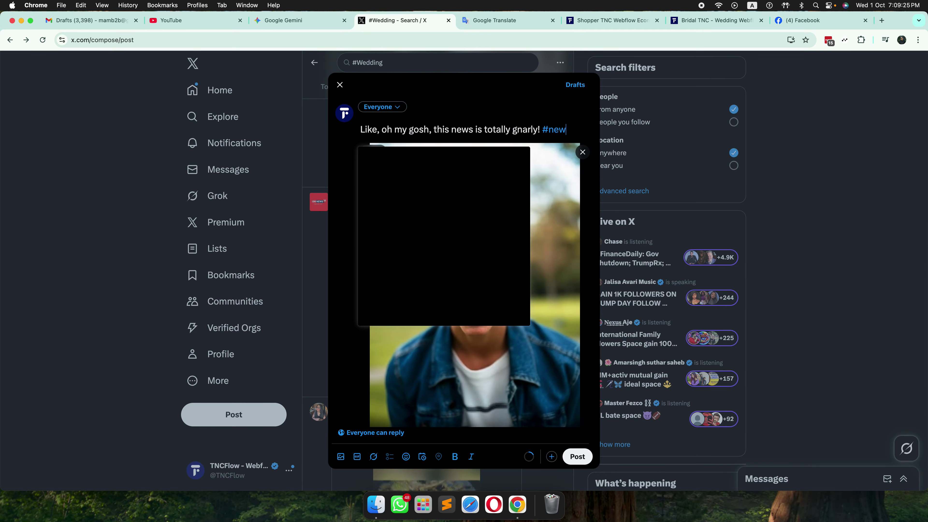
pyautogui.write('s')
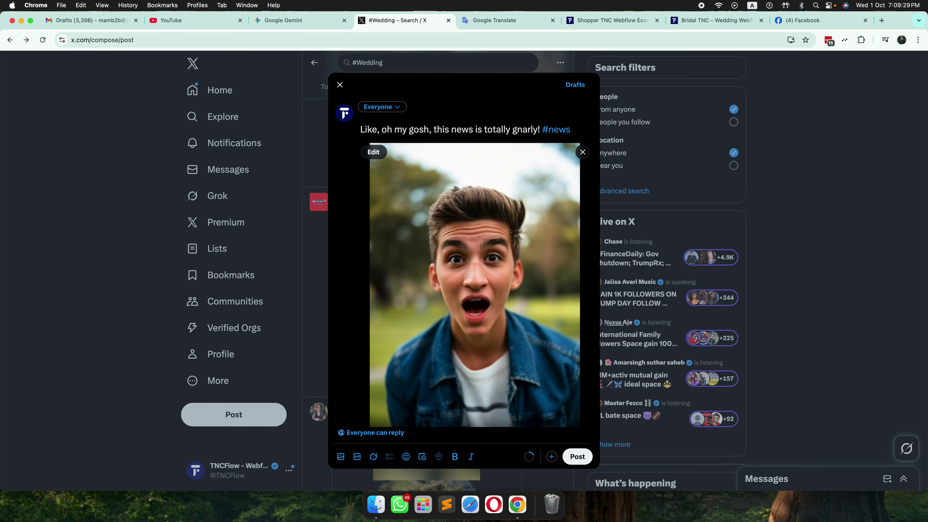
pyautogui.press('BackSpace')
pyautogui.press('BackSpace')
pyautogui.press('BackSpace')
pyautogui.press('BackSpace')
pyautogui.press('BackSpace')
pyautogui.press('BackSpace')
pyautogui.write('@TNC')
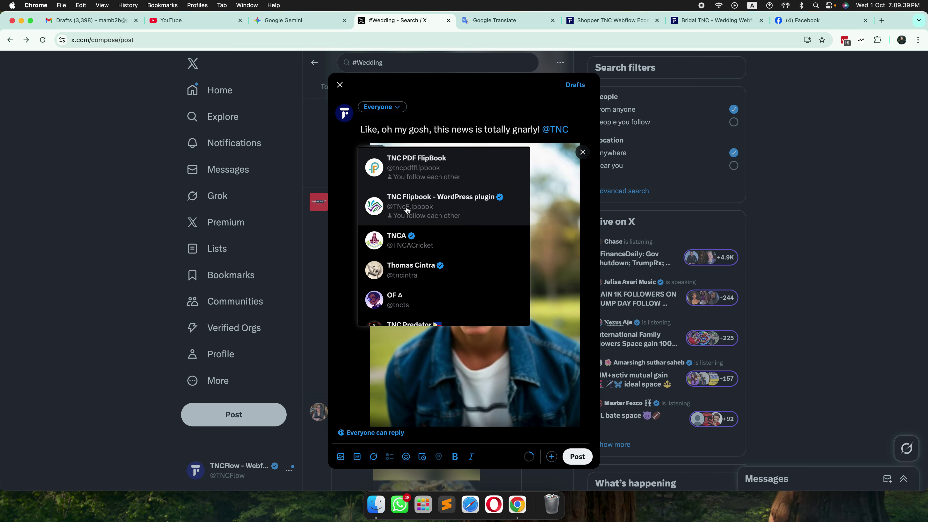
pyautogui.click(451, 199)
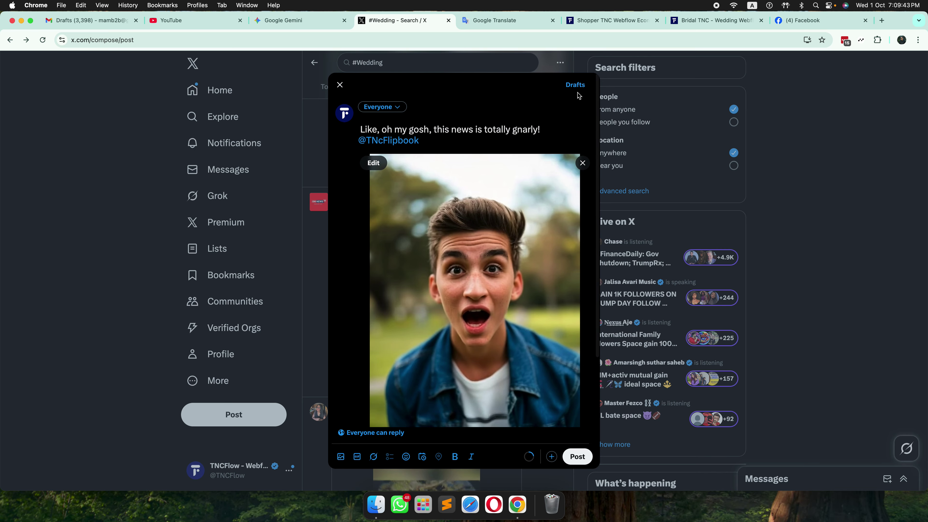
# - Examine the quote post's audience choices, including Everyone and the joined communities, and close the list without changing the audience
pyautogui.click(401, 107)
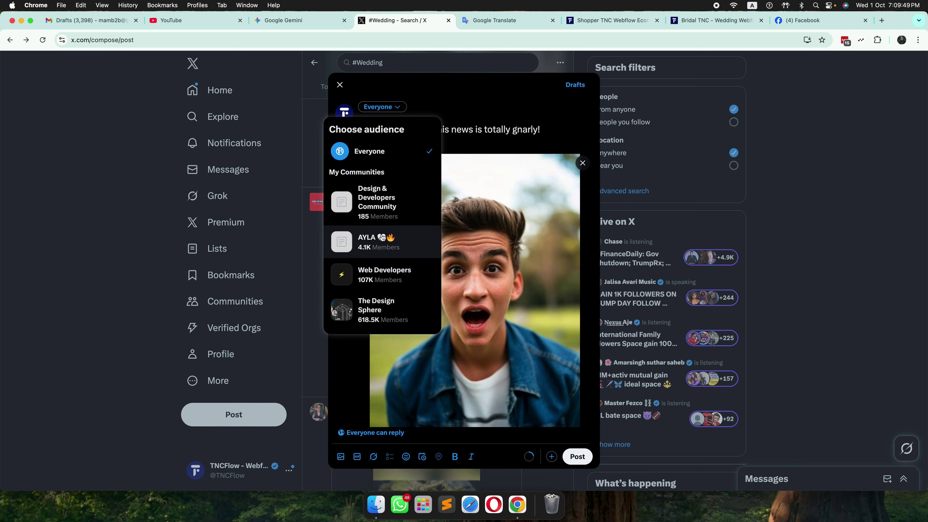
pyautogui.scroll(-1, 382, 237)
pyautogui.scroll(-3, 382, 236)
pyautogui.scroll(4, 382, 237)
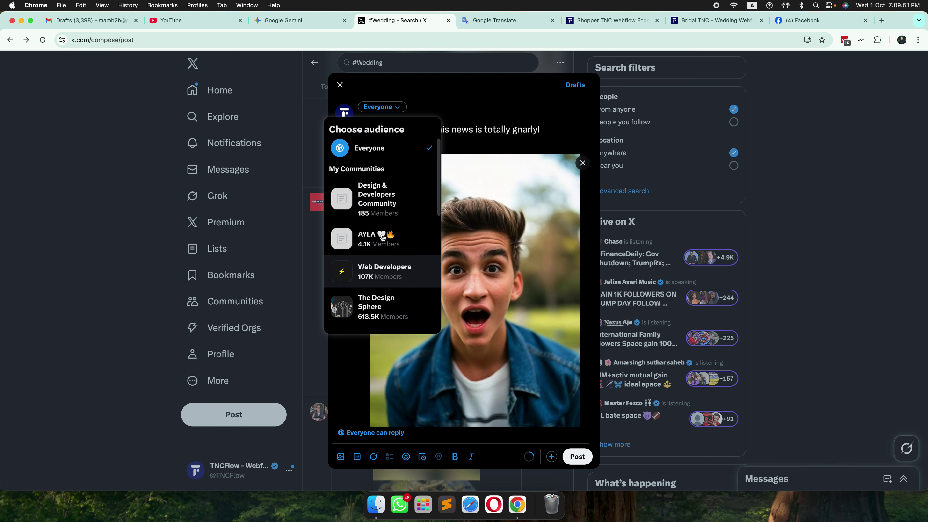
pyautogui.scroll(-3, 382, 238)
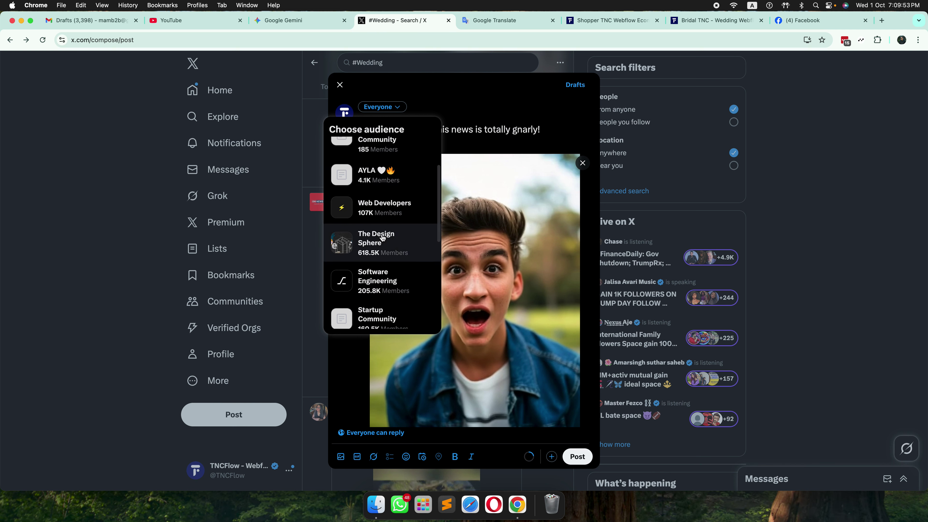
pyautogui.scroll(-4, 382, 238)
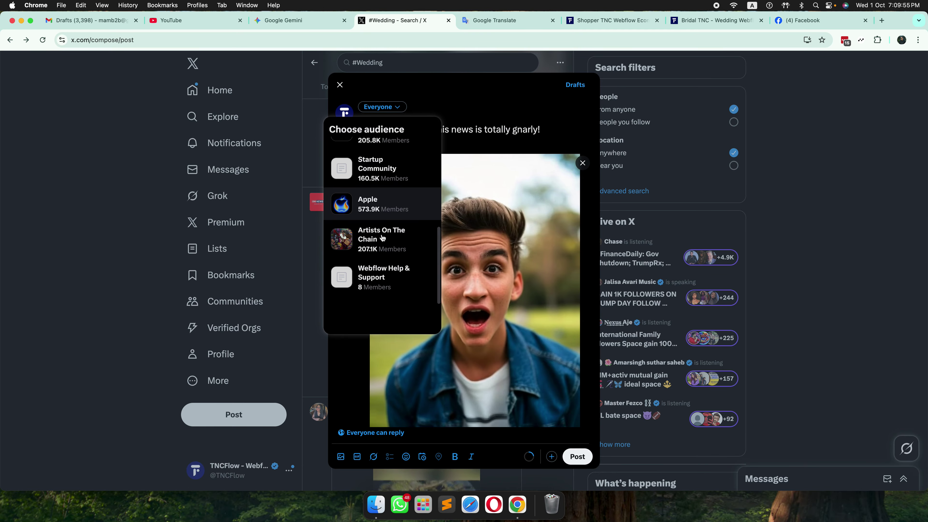
pyautogui.scroll(1, 382, 237)
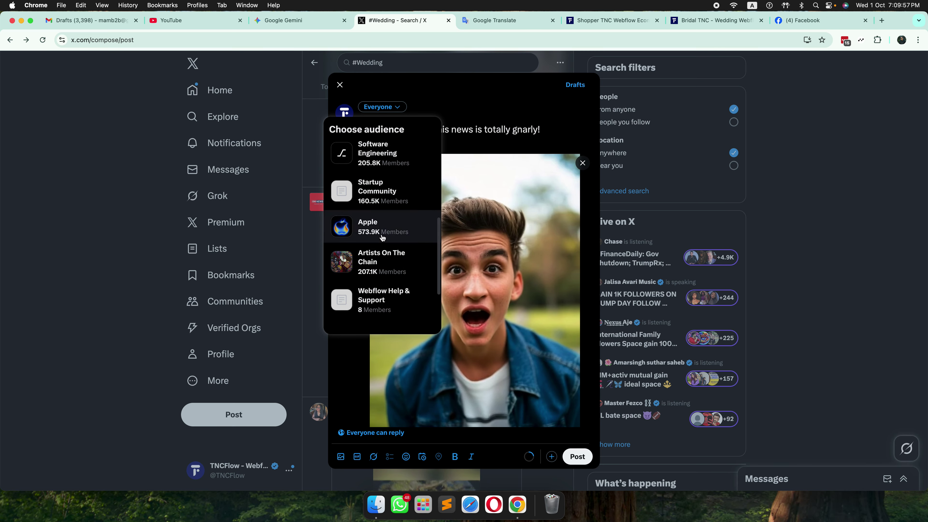
pyautogui.scroll(5, 382, 237)
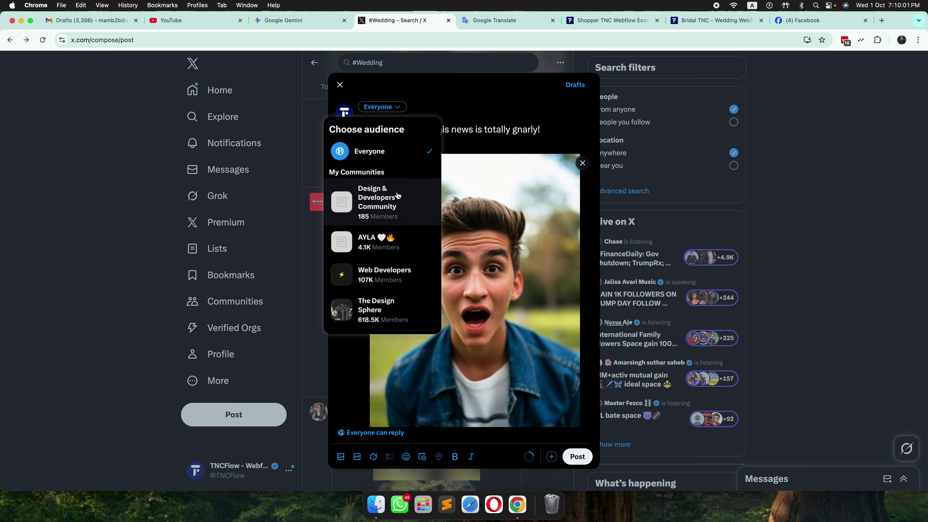
pyautogui.scroll(-2, 380, 209)
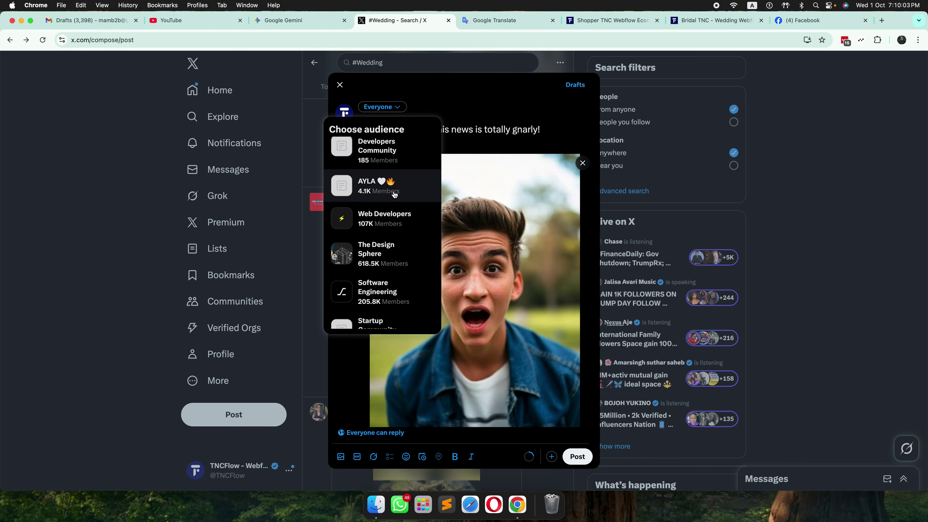
pyautogui.scroll(-2, 394, 194)
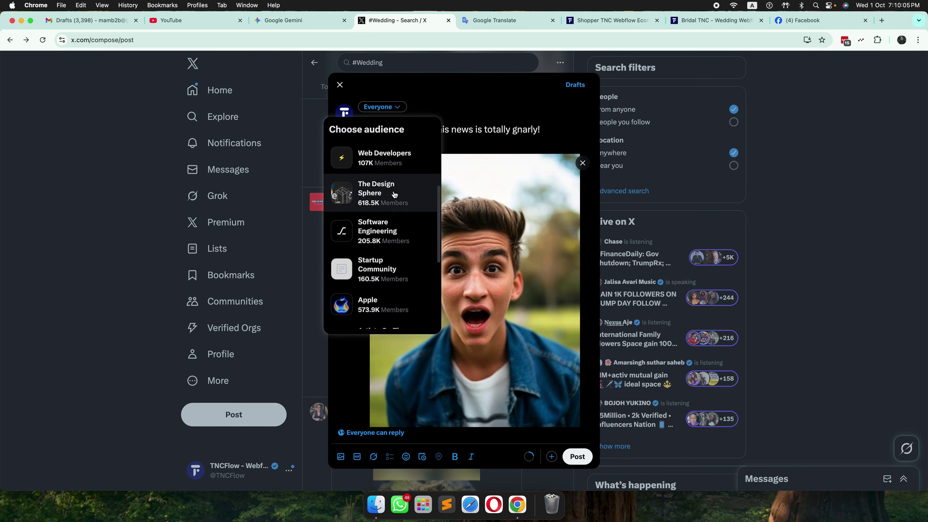
pyautogui.scroll(4, 394, 194)
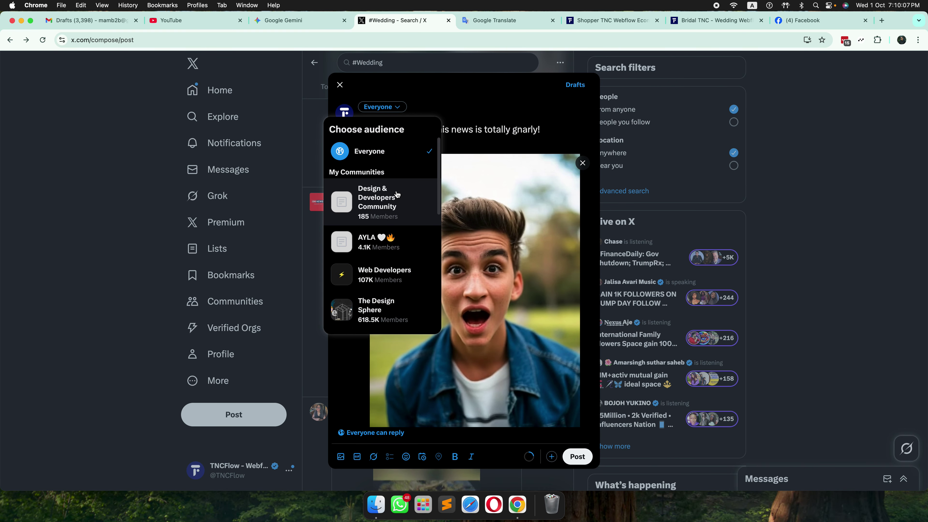
pyautogui.click(558, 135)
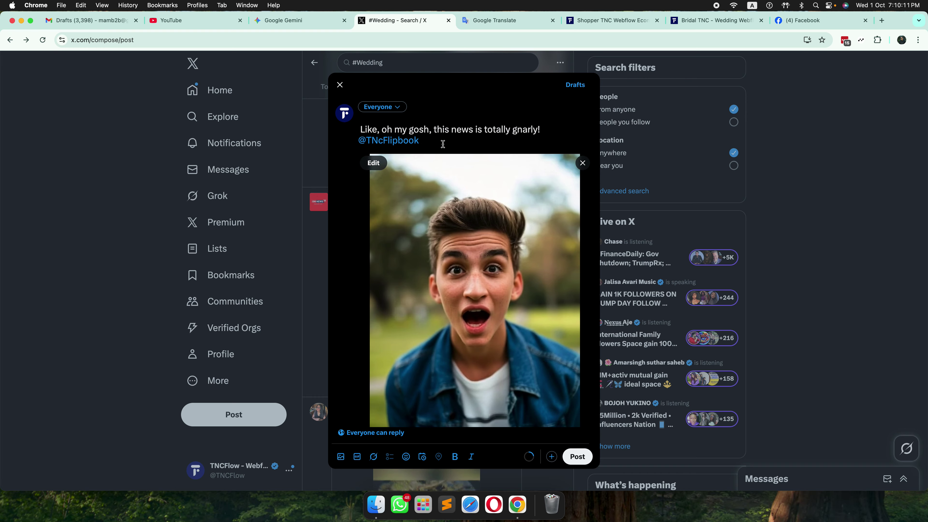
pyautogui.moveTo(438, 142); pyautogui.dragTo(361, 142)
pyautogui.press('BackSpace')
pyautogui.press('BackSpace')
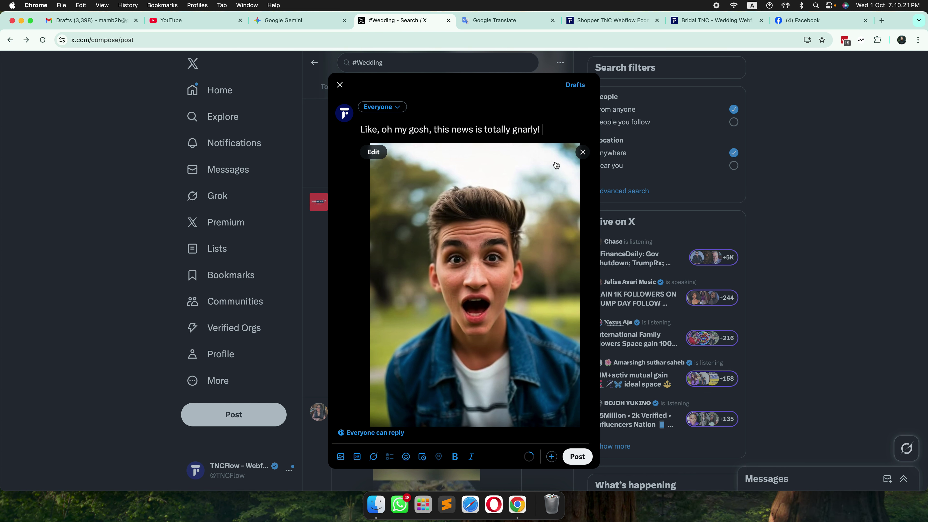
pyautogui.click(582, 152)
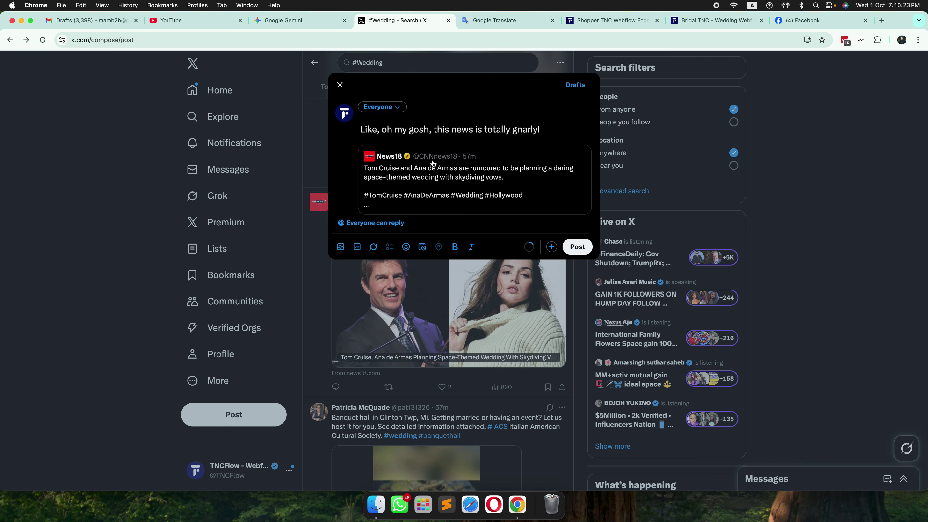
pyautogui.click(340, 86)
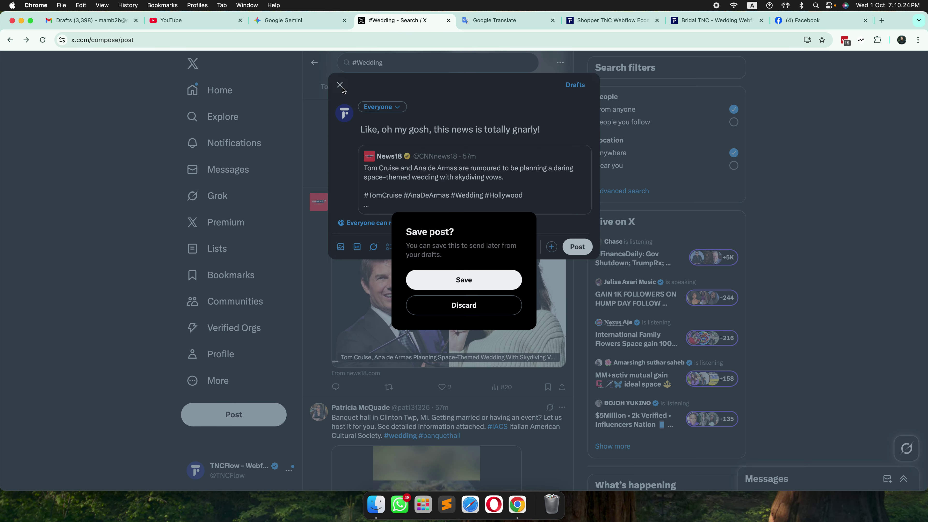
pyautogui.click(475, 309)
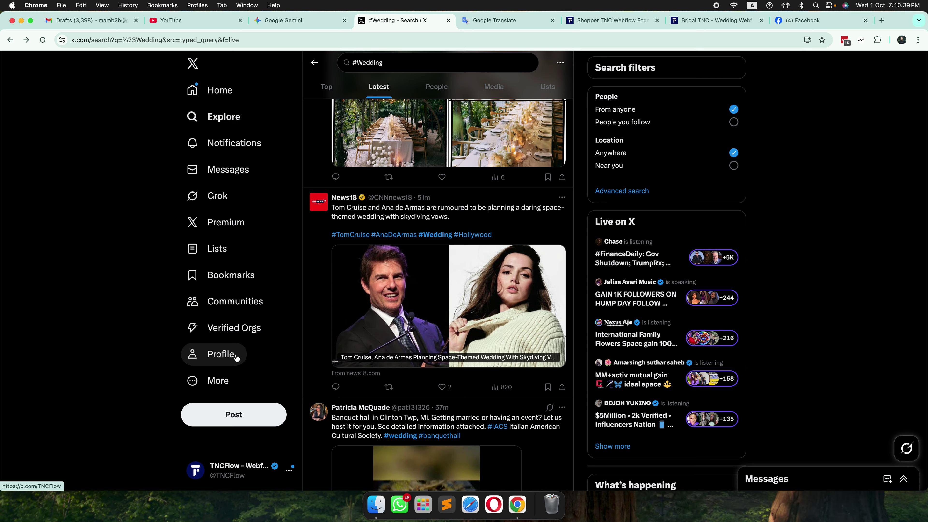
# - Go to the home timeline and show the Following feed
pyautogui.click(225, 91)
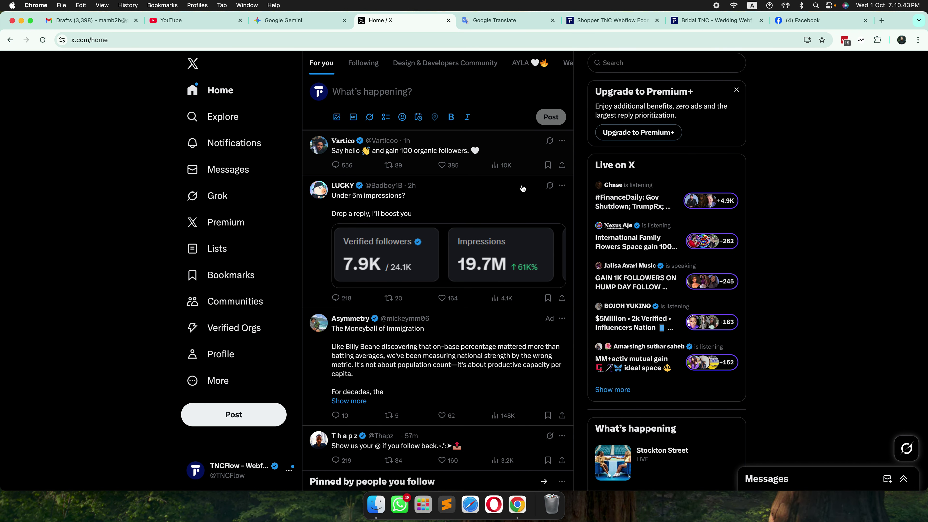
pyautogui.click(363, 63)
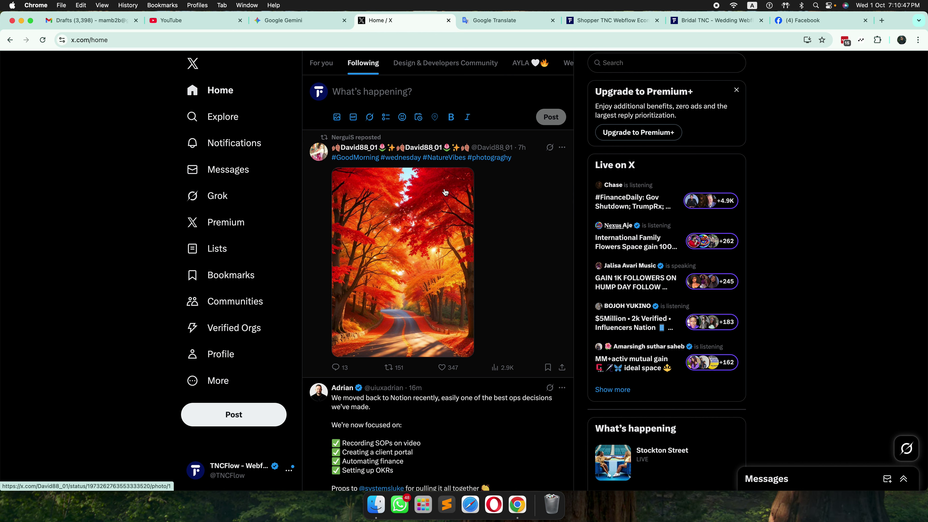
pyautogui.scroll(-3, 479, 244)
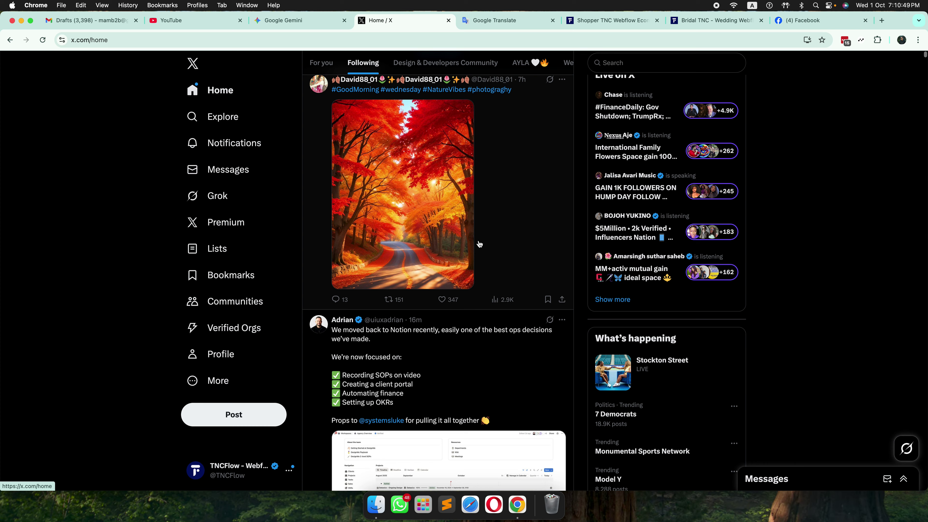
pyautogui.scroll(-3, 479, 244)
# - Like the post about moving back to Notion in the Following feed
pyautogui.moveTo(347, 237)
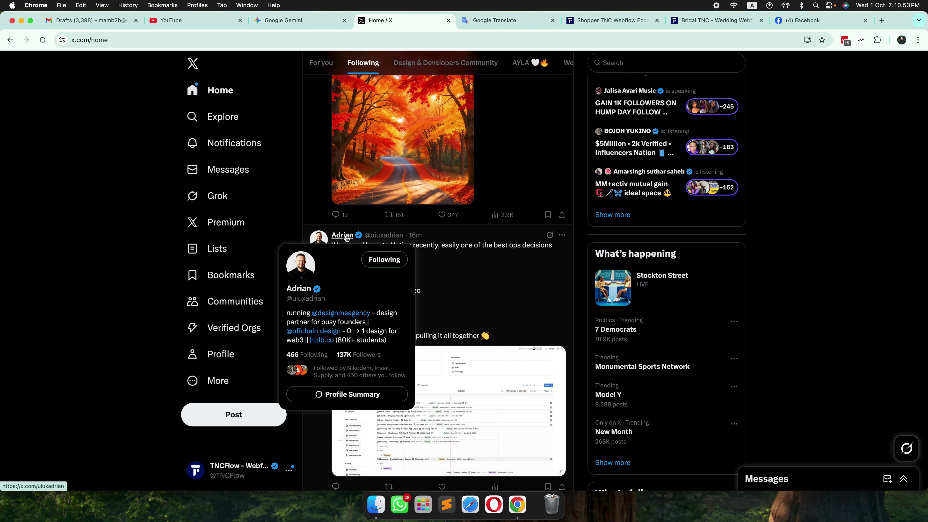
pyautogui.scroll(-3, 510, 292)
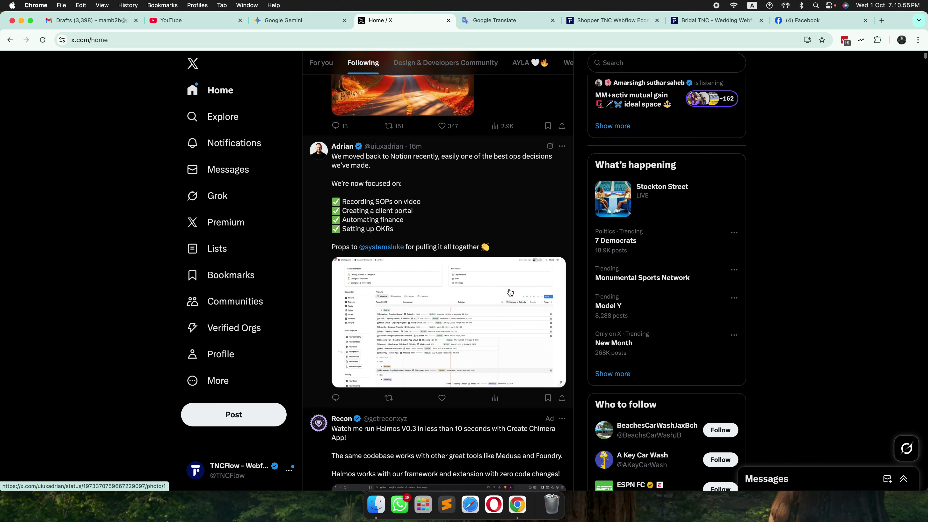
pyautogui.scroll(3, 510, 292)
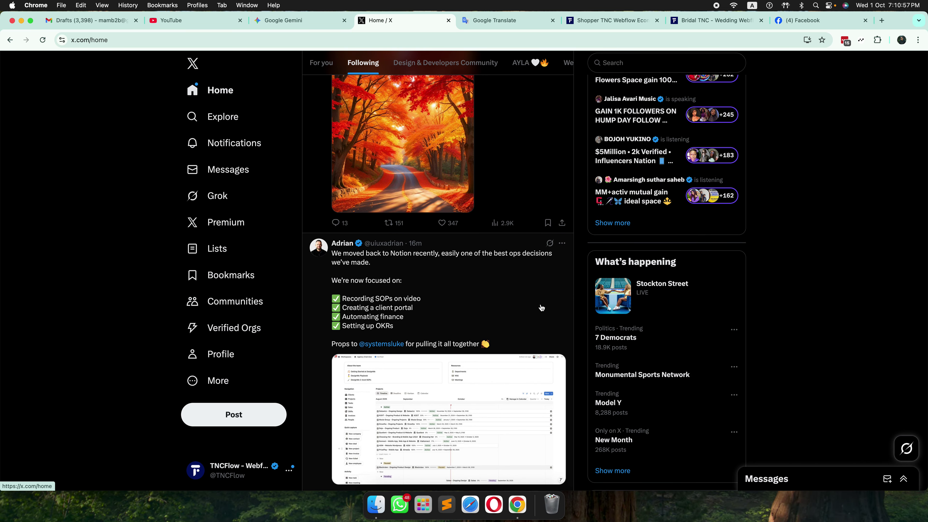
pyautogui.scroll(-5, 541, 307)
pyautogui.scroll(3, 541, 307)
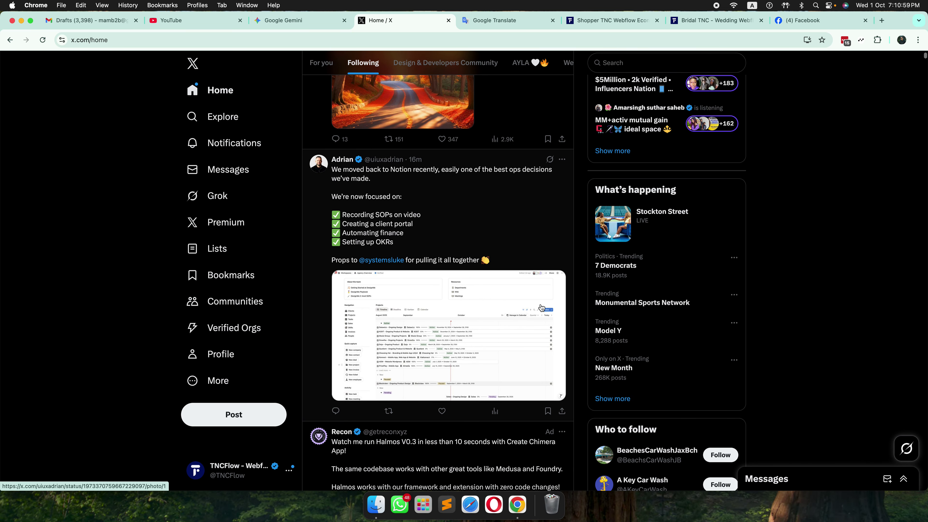
pyautogui.scroll(-2, 523, 321)
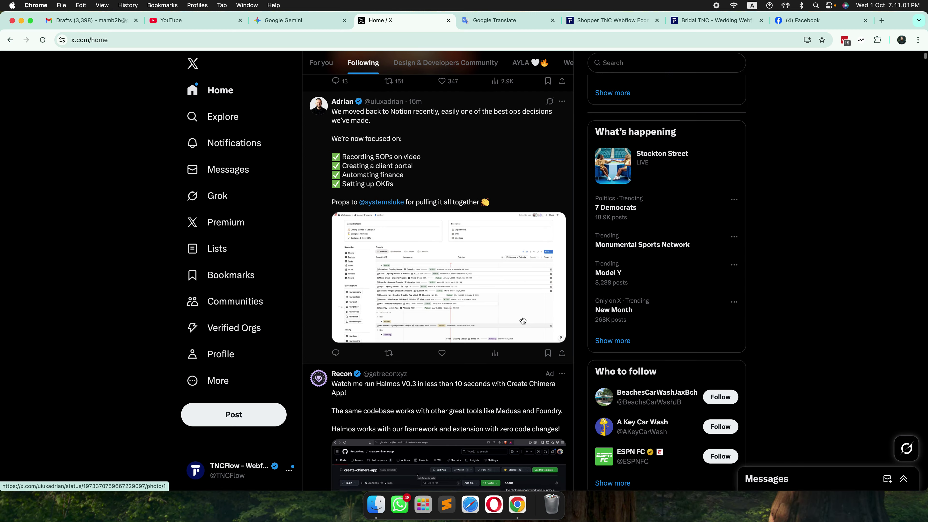
pyautogui.click(443, 356)
pyautogui.scroll(1, 499, 302)
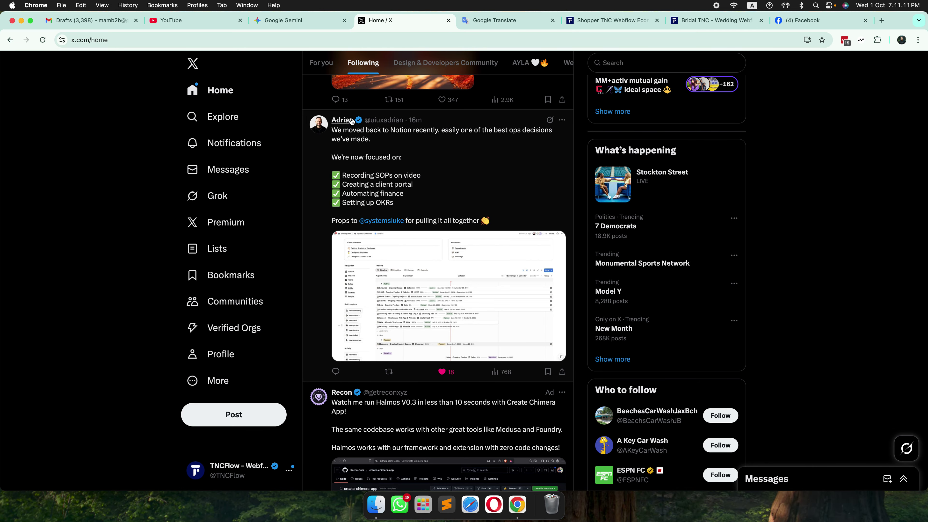
# - Open the detail page of Recon's promoted post about running Halmos V0.3 with Create Chimera App
pyautogui.moveTo(351, 121)
pyautogui.scroll(-6, 446, 209)
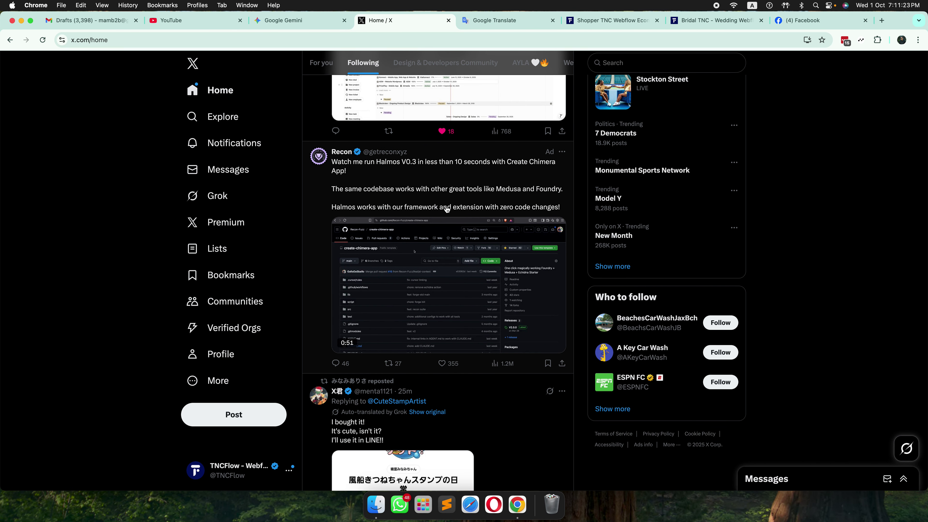
pyautogui.scroll(1, 445, 209)
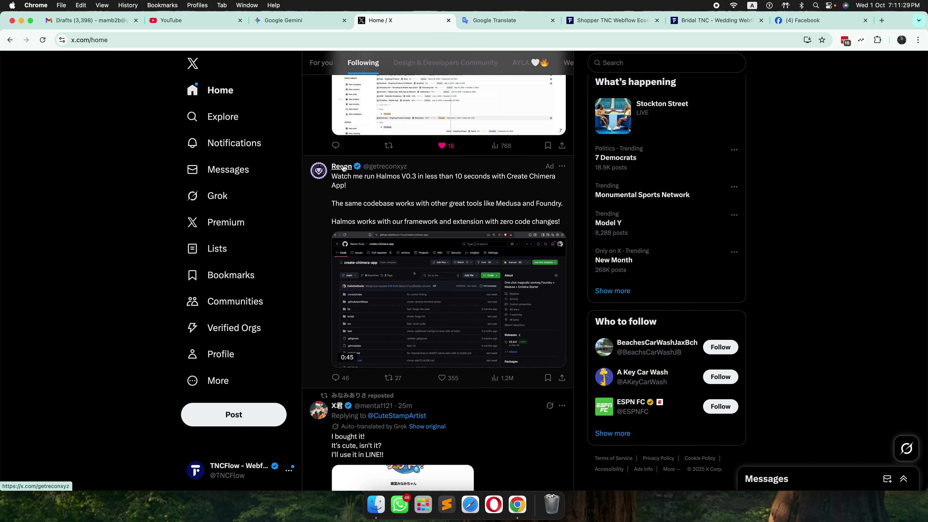
pyautogui.moveTo(344, 168)
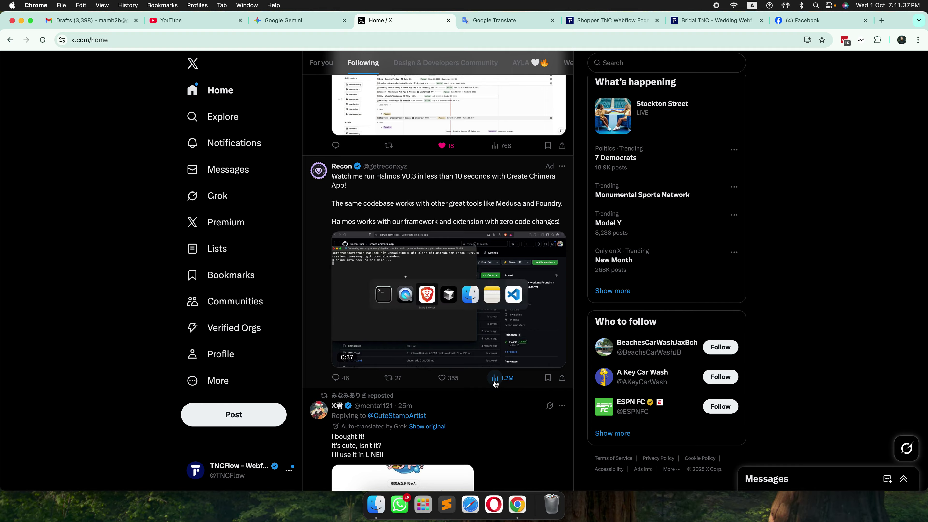
pyautogui.click(348, 382)
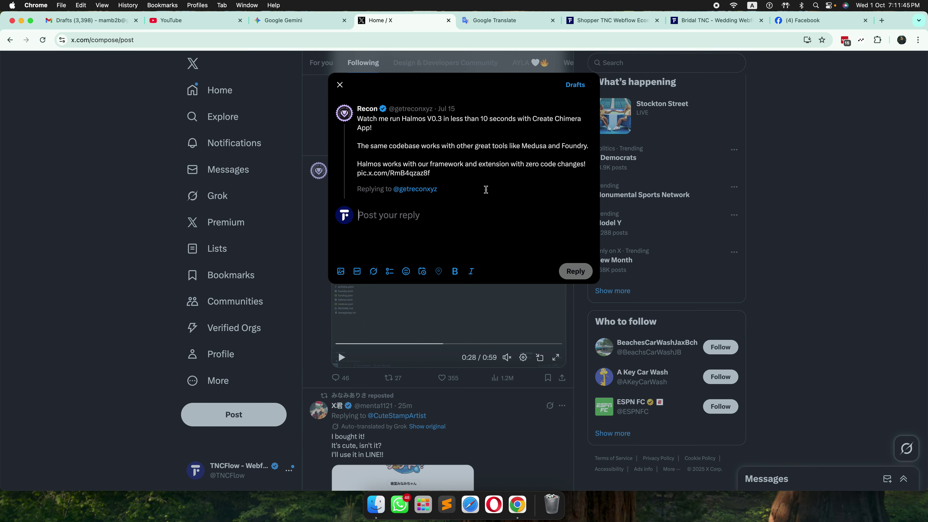
pyautogui.click(340, 85)
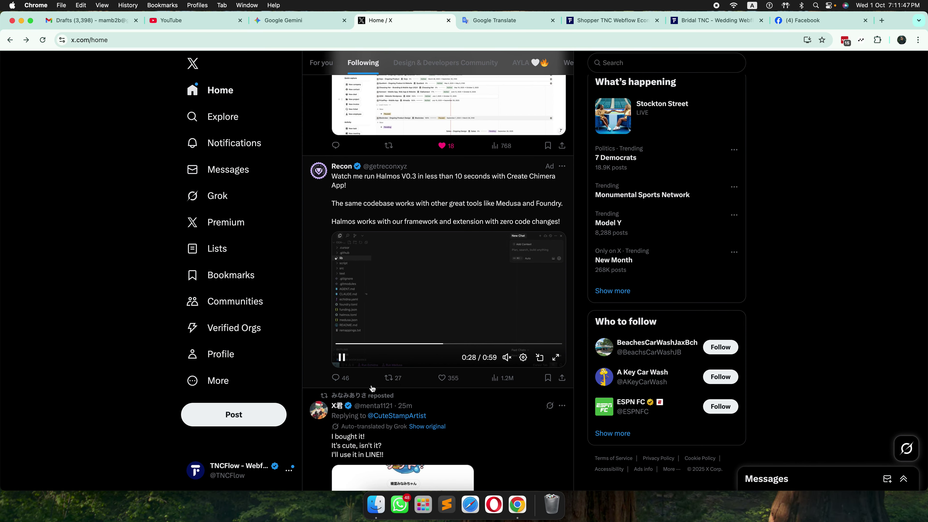
pyautogui.click(354, 383)
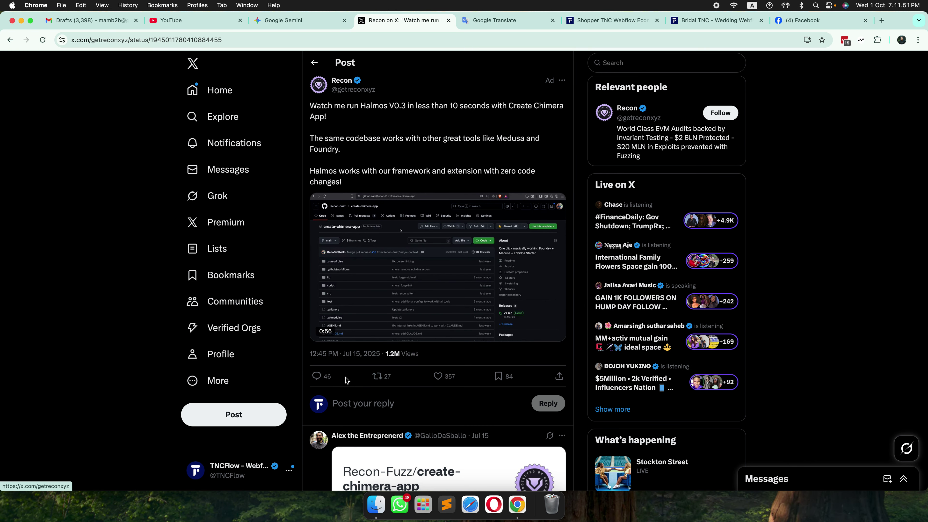
# - Examine the replies under Recon's Halmos V0.3 post and the accounts that wrote them
pyautogui.scroll(-10, 438, 386)
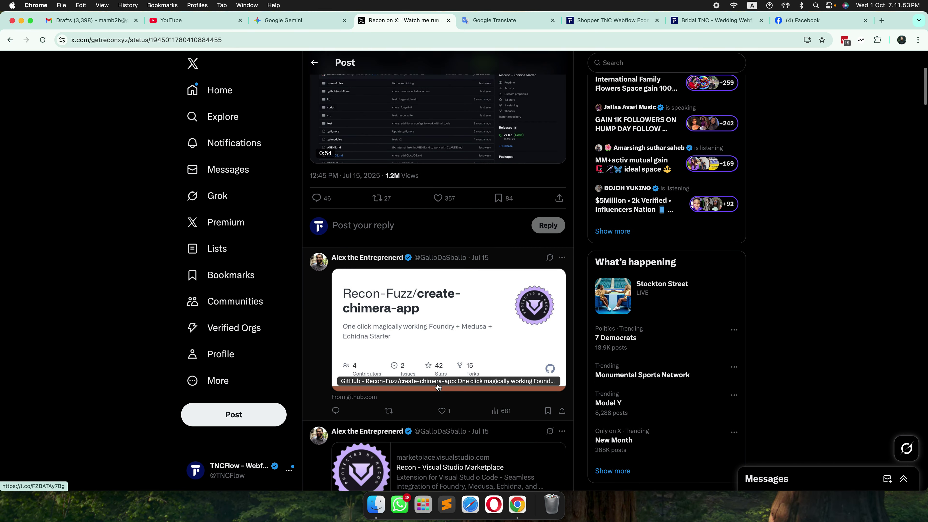
pyautogui.scroll(-3, 439, 387)
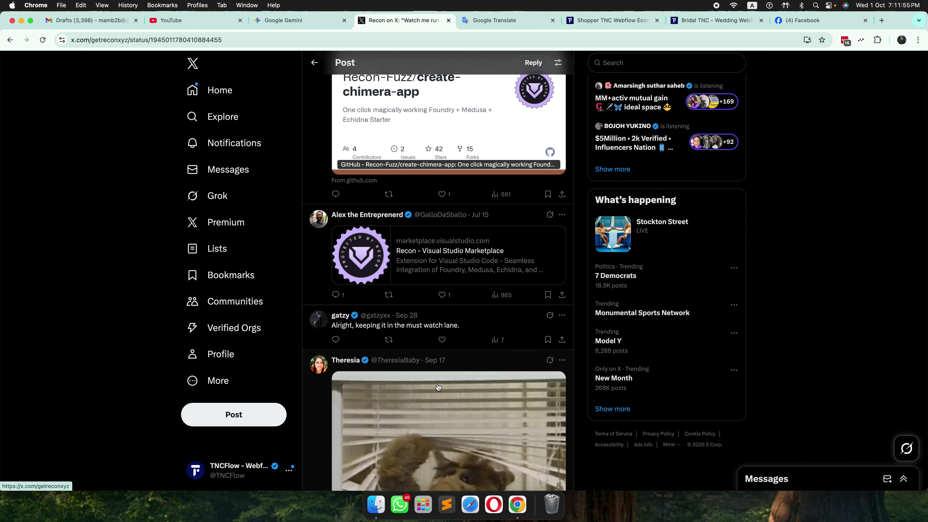
pyautogui.scroll(-4, 438, 387)
pyautogui.scroll(-5, 438, 387)
pyautogui.moveTo(425, 308)
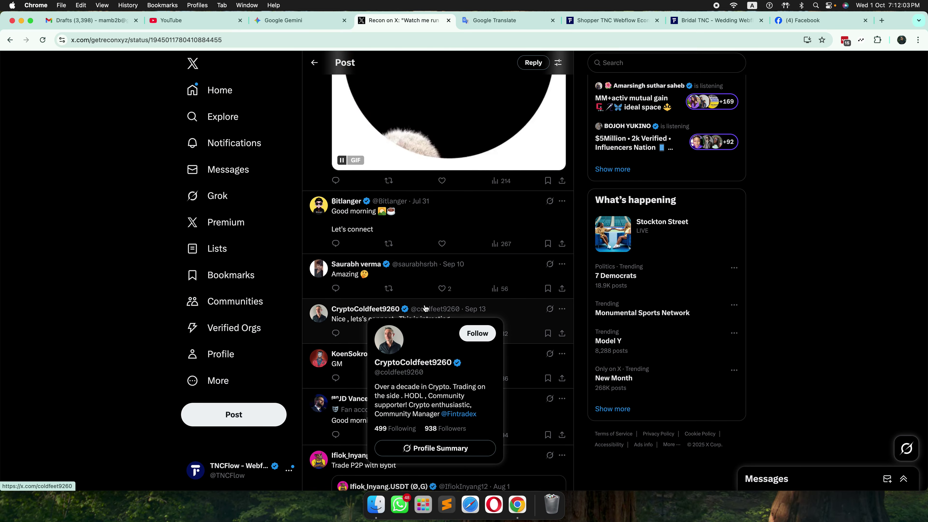
pyautogui.scroll(5, 425, 308)
pyautogui.scroll(-10, 425, 308)
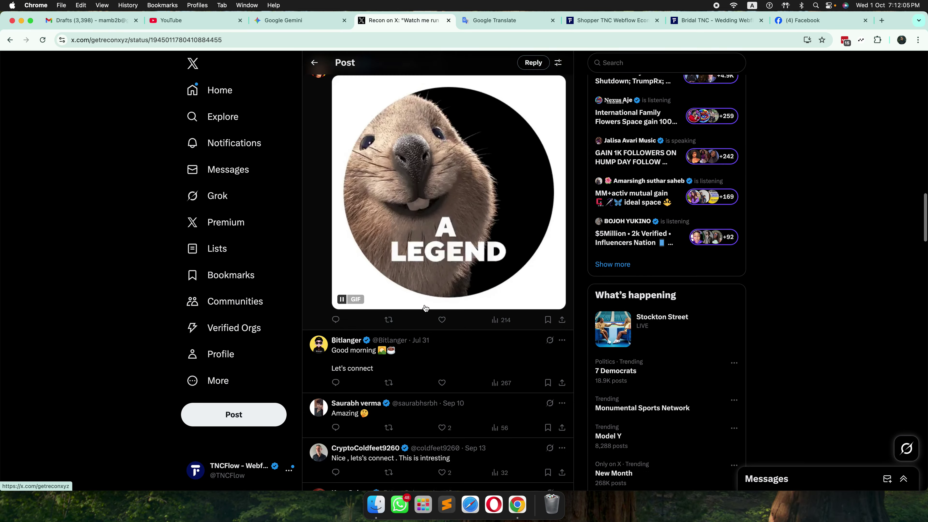
pyautogui.scroll(-1, 425, 308)
pyautogui.scroll(8, 425, 308)
pyautogui.scroll(10, 425, 308)
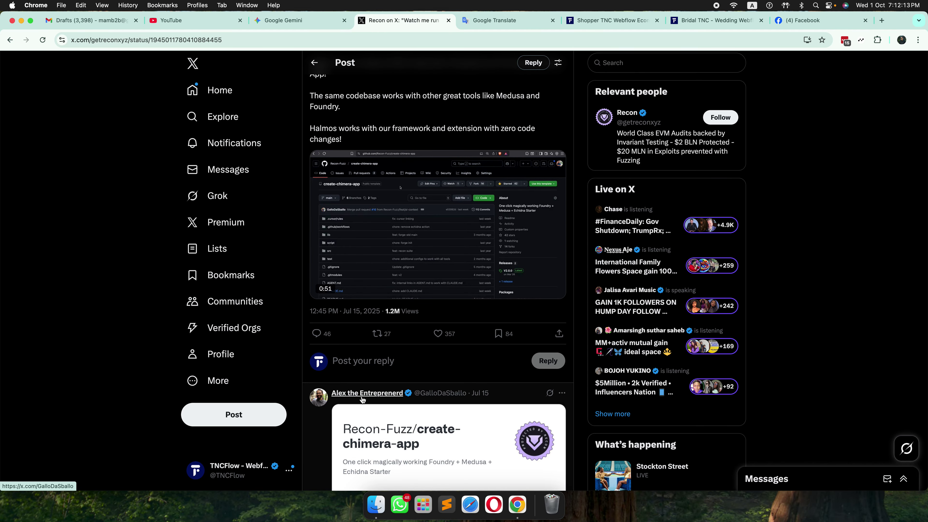
pyautogui.moveTo(362, 400)
pyautogui.scroll(-7, 463, 389)
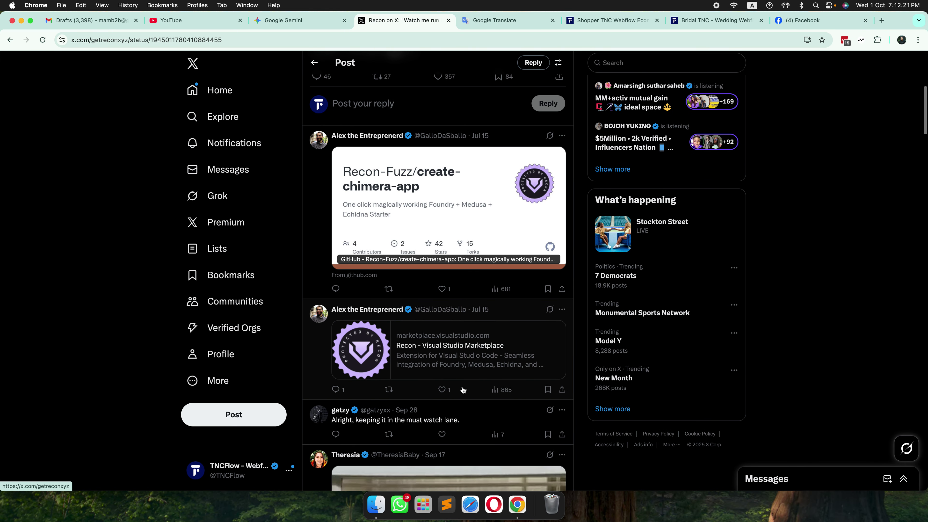
# - Read through Recon's Halmos V0.3 post and the linked resources and GIF replies beneath it
pyautogui.scroll(-5, 462, 390)
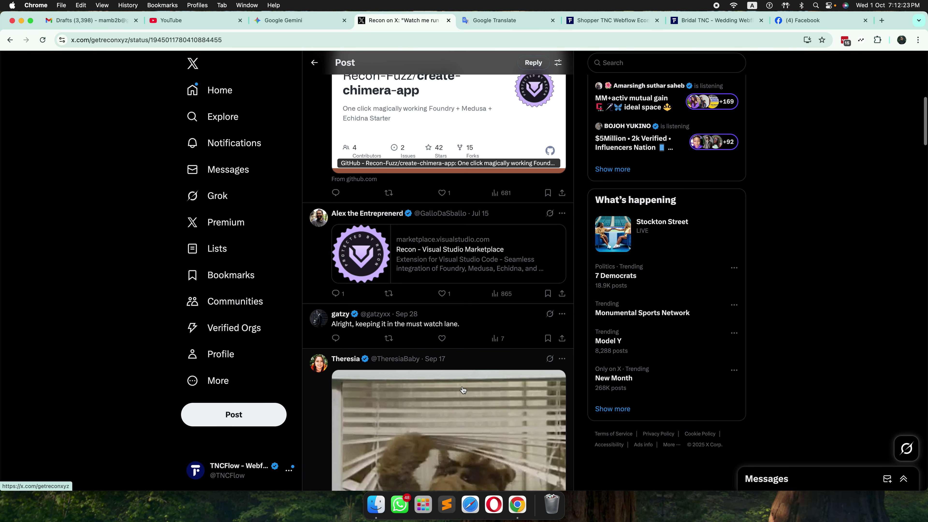
pyautogui.scroll(-1, 463, 389)
pyautogui.moveTo(346, 212)
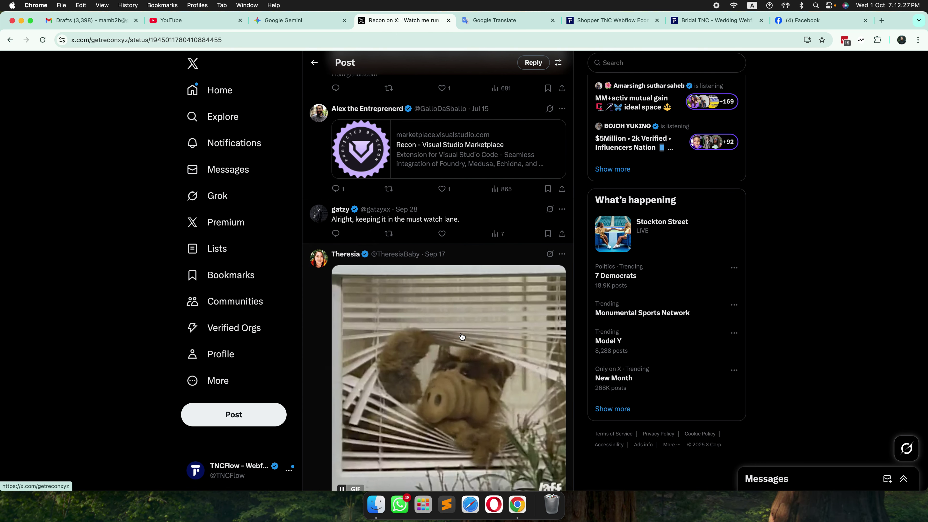
pyautogui.scroll(-7, 462, 337)
pyautogui.scroll(10, 462, 336)
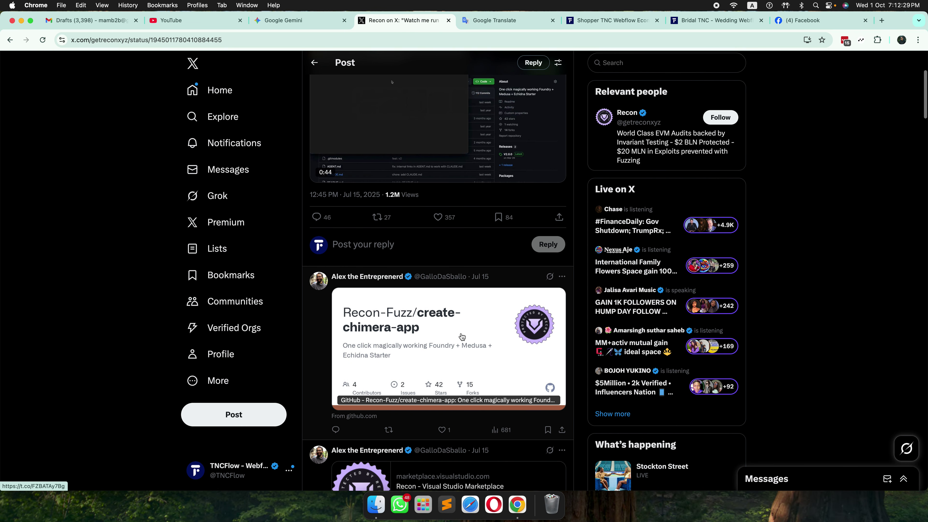
pyautogui.scroll(-3, 463, 336)
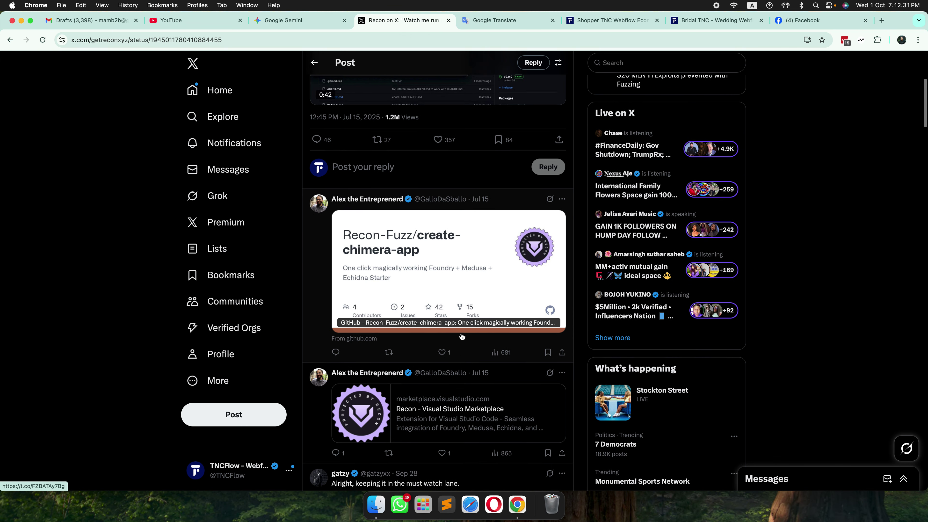
pyautogui.scroll(3, 463, 336)
pyautogui.scroll(5, 462, 336)
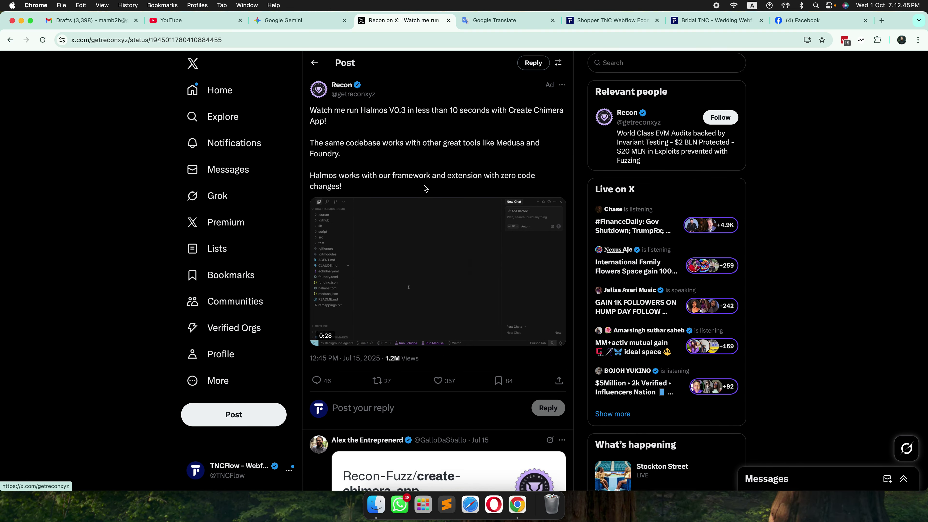
pyautogui.scroll(-1, 425, 188)
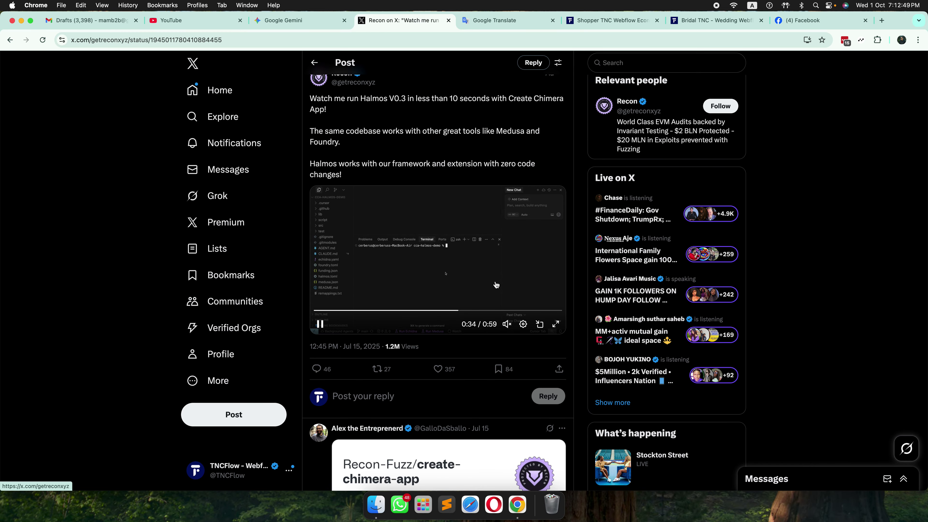
pyautogui.scroll(-4, 496, 285)
pyautogui.scroll(-10, 496, 285)
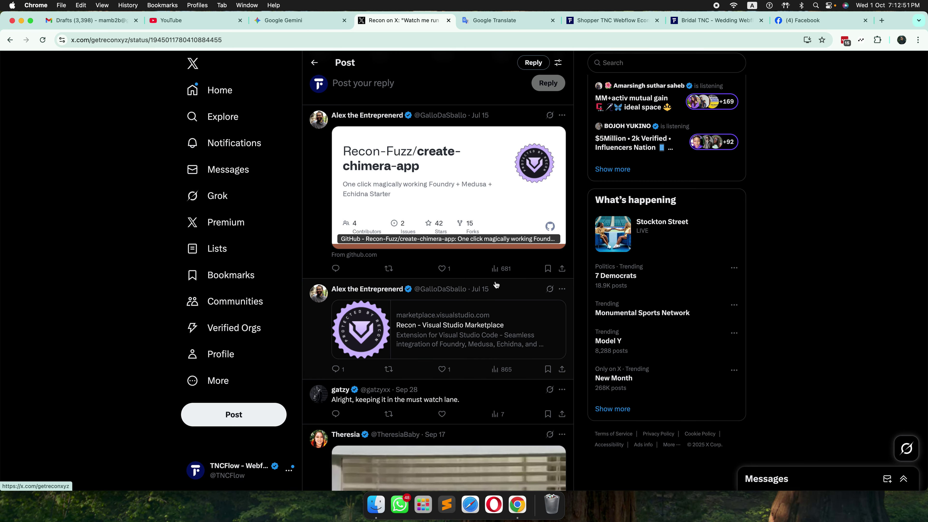
pyautogui.scroll(-8, 496, 284)
pyautogui.scroll(-10, 497, 285)
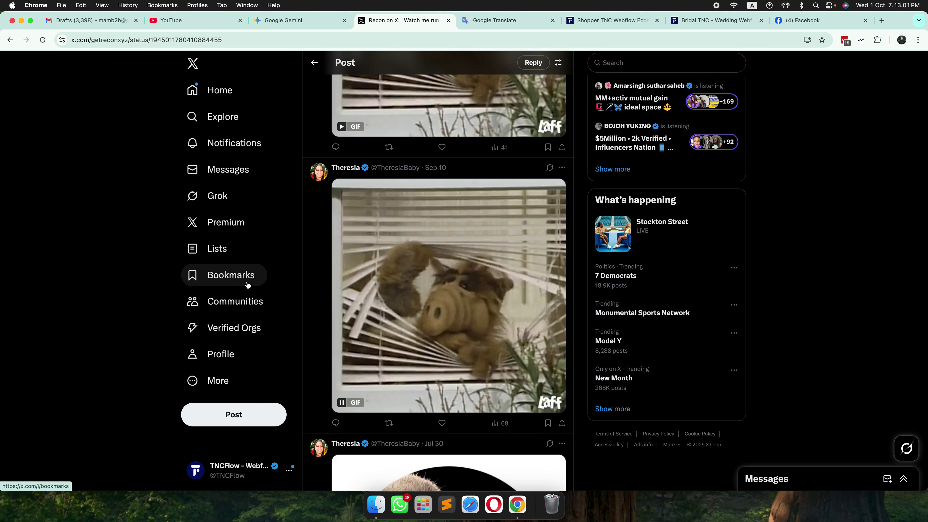
# - Go to the Communities page and filter its Explore feed by Technology
pyautogui.click(243, 306)
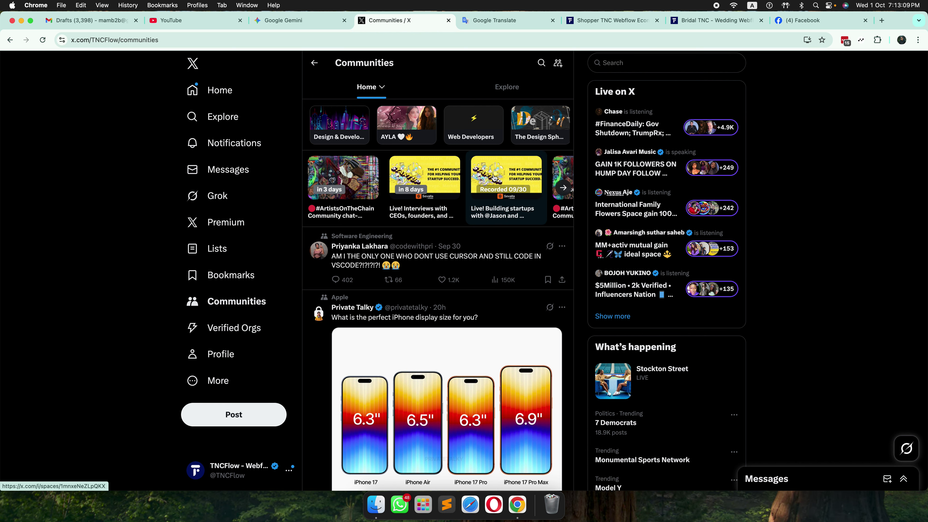
pyautogui.click(507, 86)
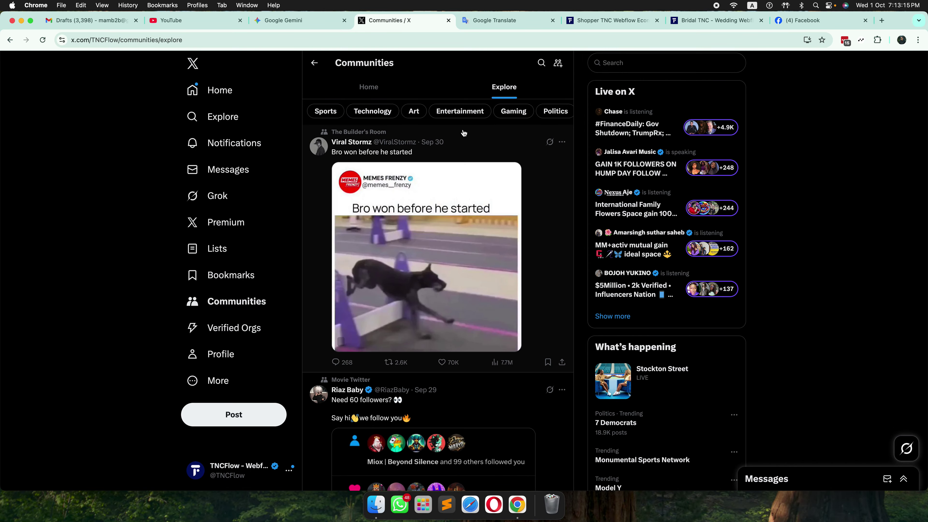
pyautogui.click(388, 112)
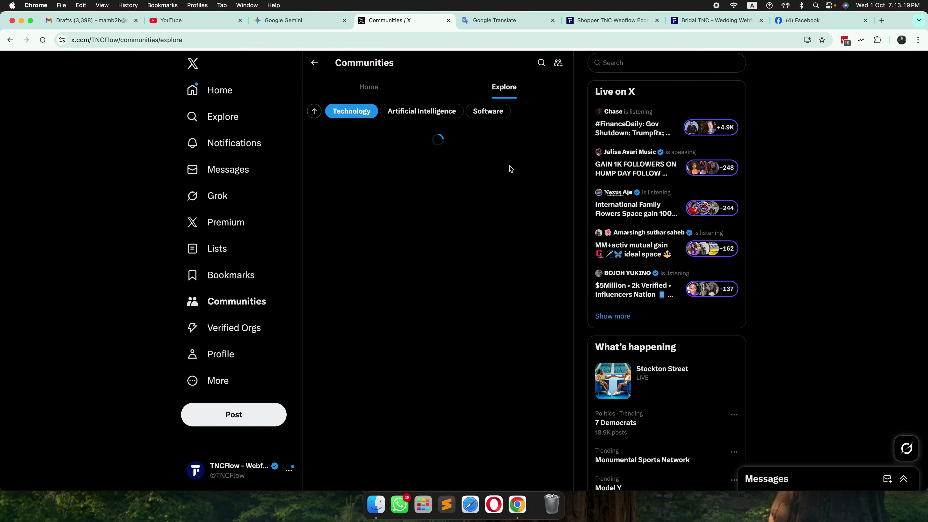
# - Examine the Technology community posts and preview the author profiles of the UFO chemtrail and Tesla China insured units posts
pyautogui.scroll(-20, 485, 179)
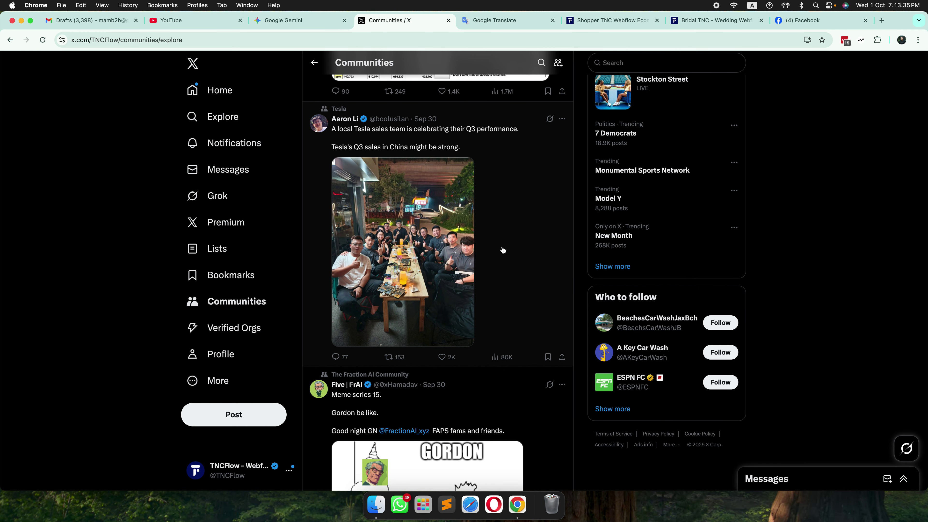
pyautogui.scroll(15, 503, 250)
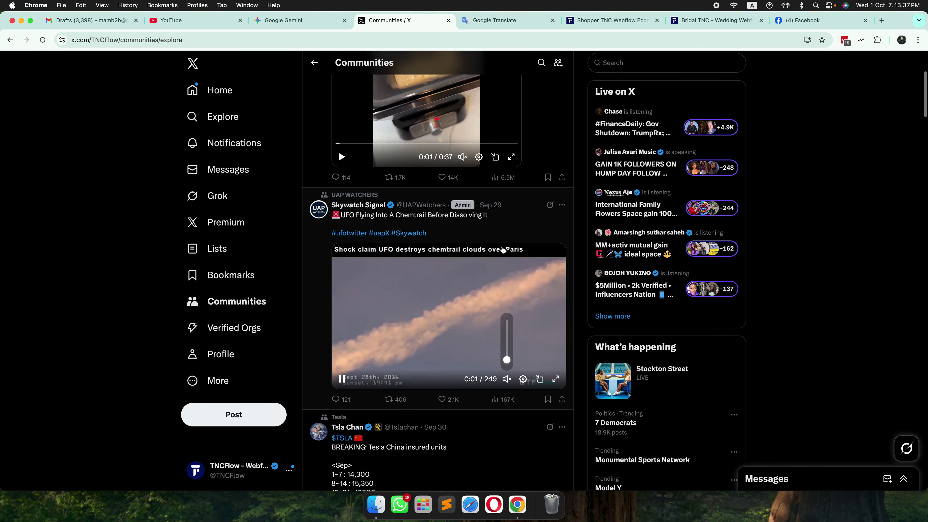
pyautogui.scroll(5, 503, 250)
pyautogui.scroll(-6, 457, 238)
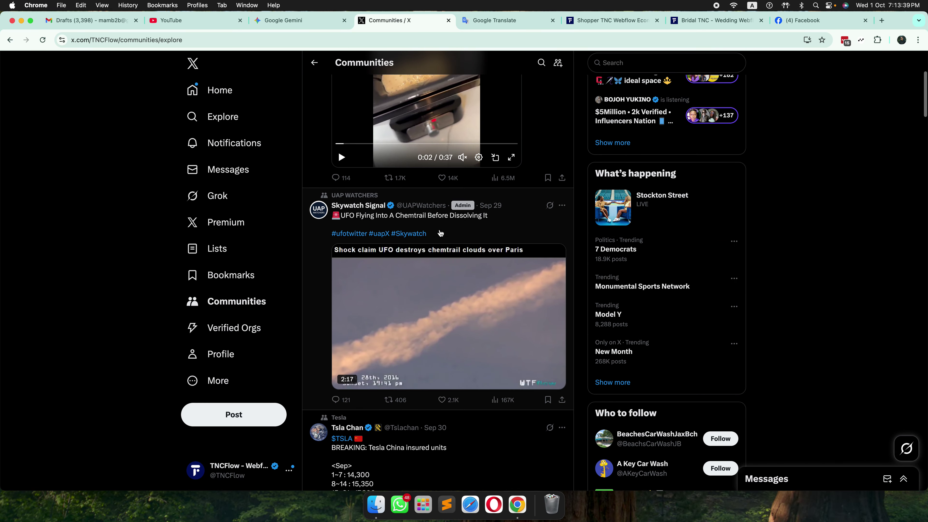
pyautogui.moveTo(372, 208)
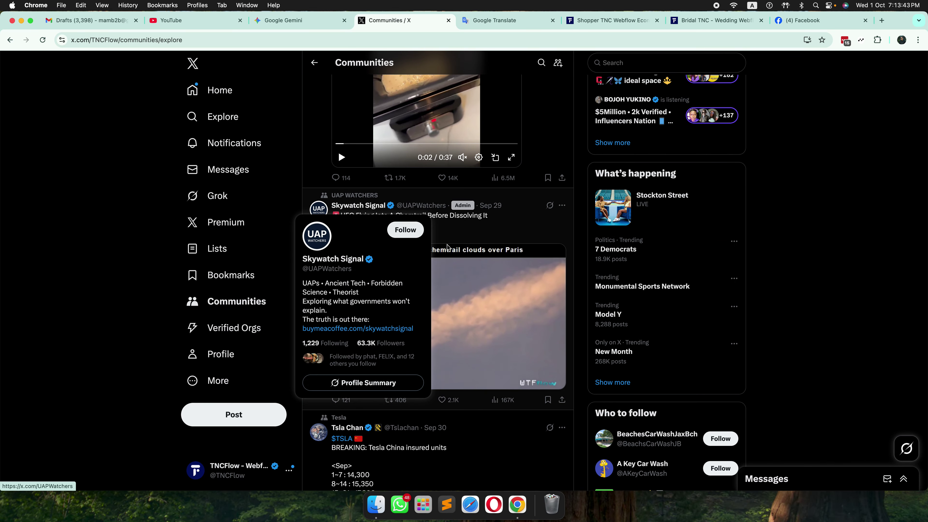
pyautogui.scroll(-5, 461, 256)
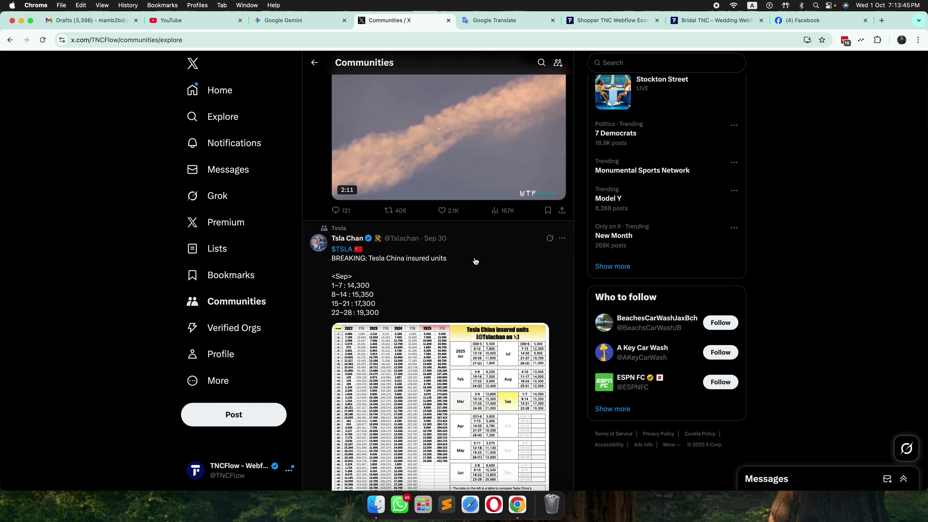
pyautogui.moveTo(360, 242)
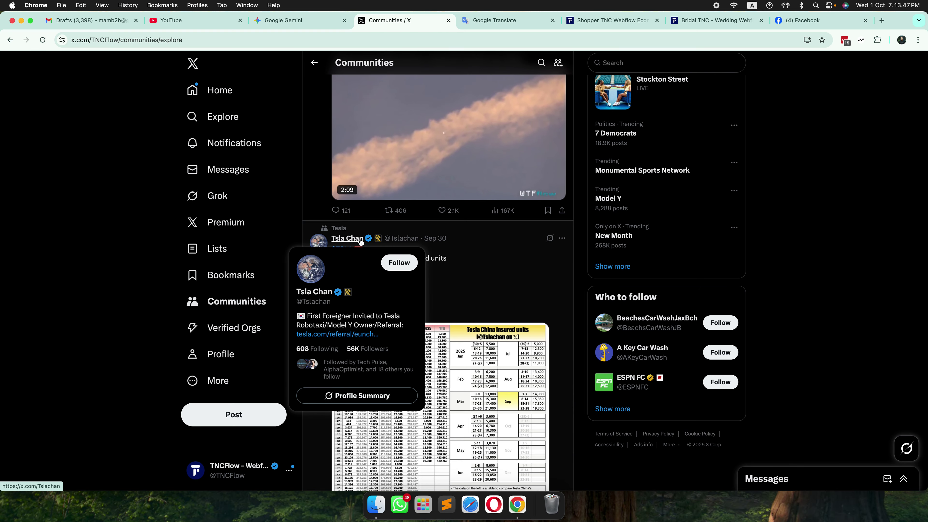
pyautogui.scroll(-1, 517, 260)
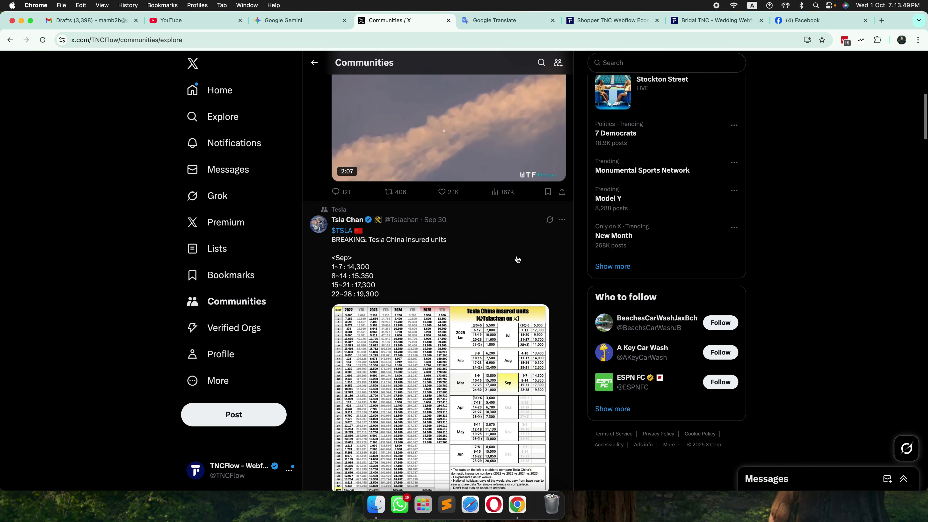
# - Browse further Technology community posts, from the Tesla Q3 sales team post to those from Sentient Yappers, Warden and Grok
pyautogui.scroll(-6, 517, 260)
pyautogui.scroll(-3, 517, 260)
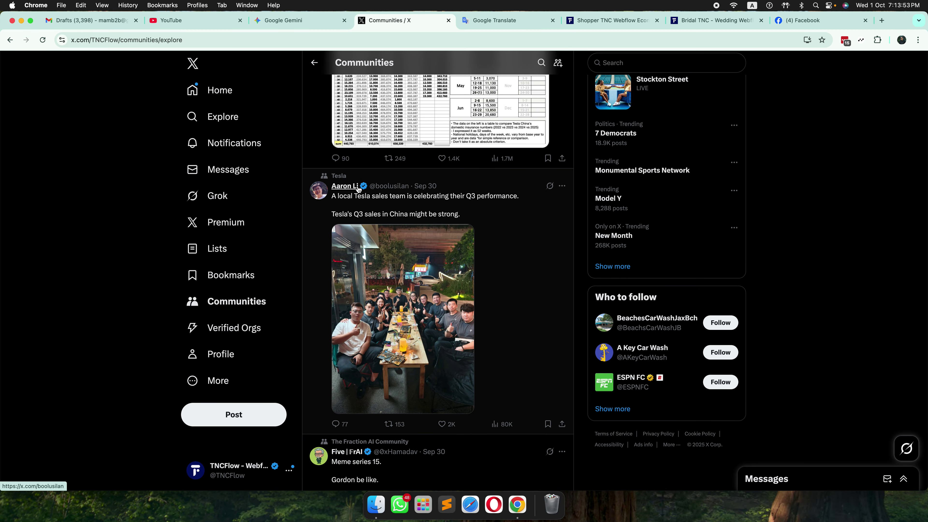
pyautogui.scroll(-1, 511, 278)
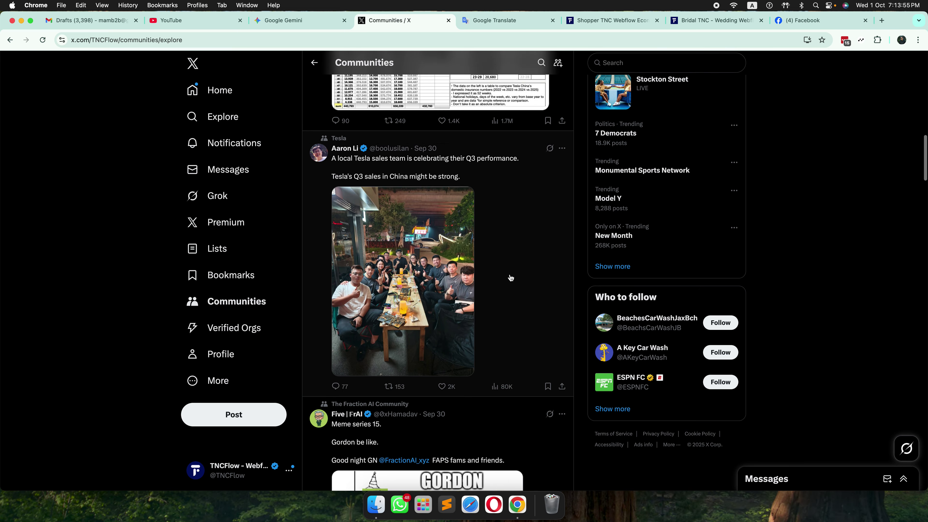
pyautogui.scroll(-5, 511, 278)
pyautogui.scroll(-15, 511, 278)
pyautogui.scroll(-3, 370, 260)
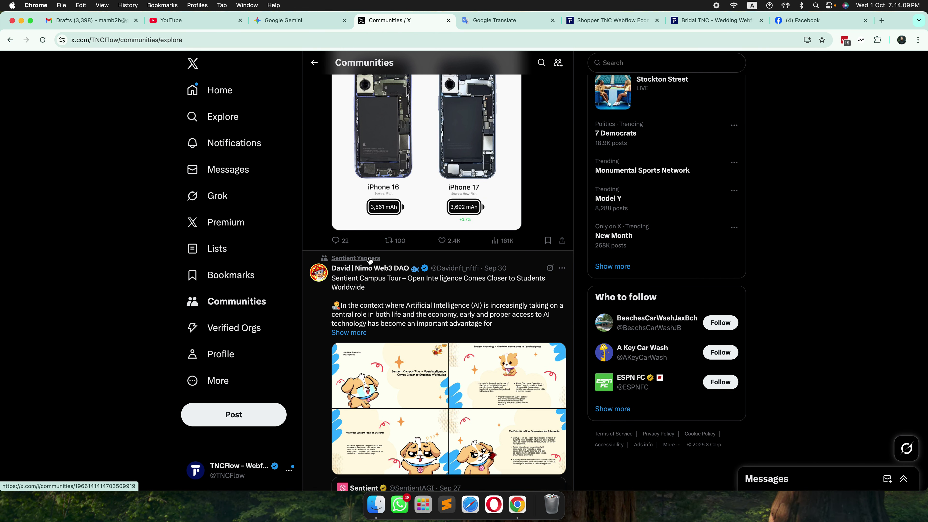
pyautogui.scroll(-6, 461, 307)
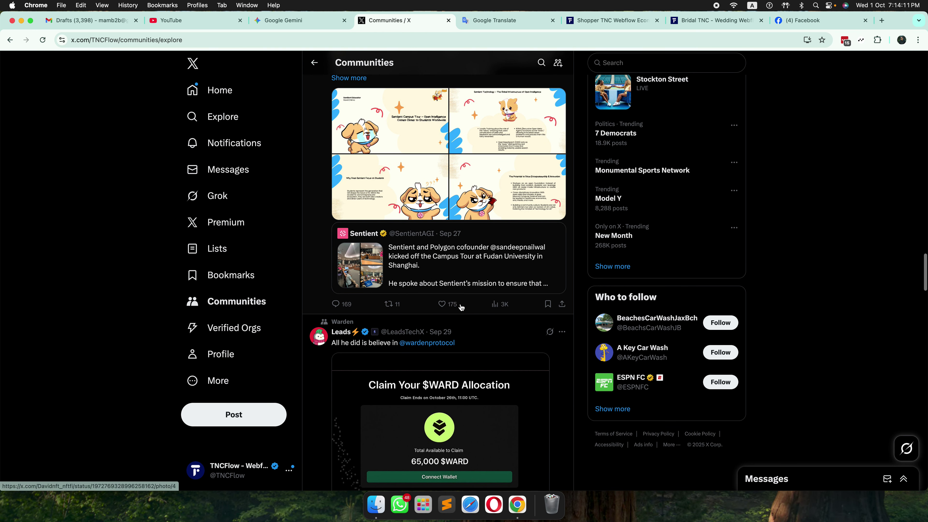
pyautogui.scroll(-2, 461, 307)
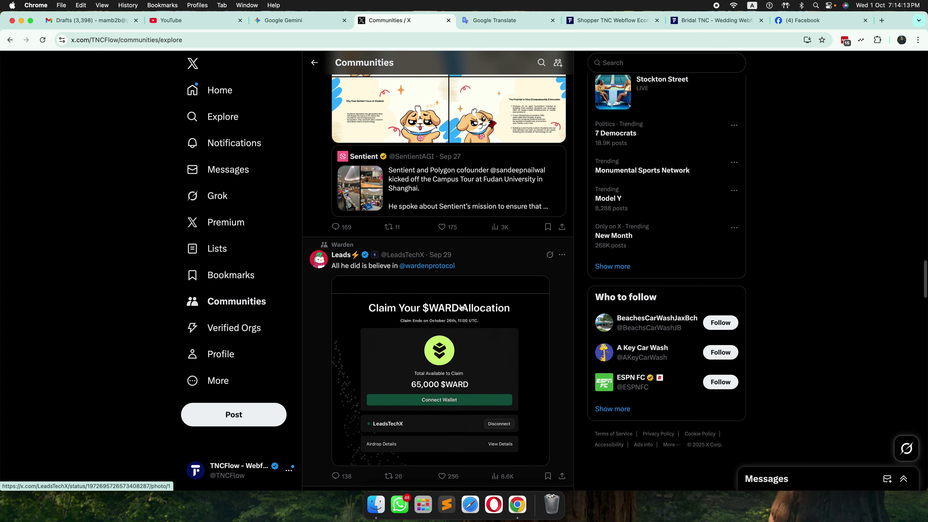
pyautogui.scroll(-7, 462, 307)
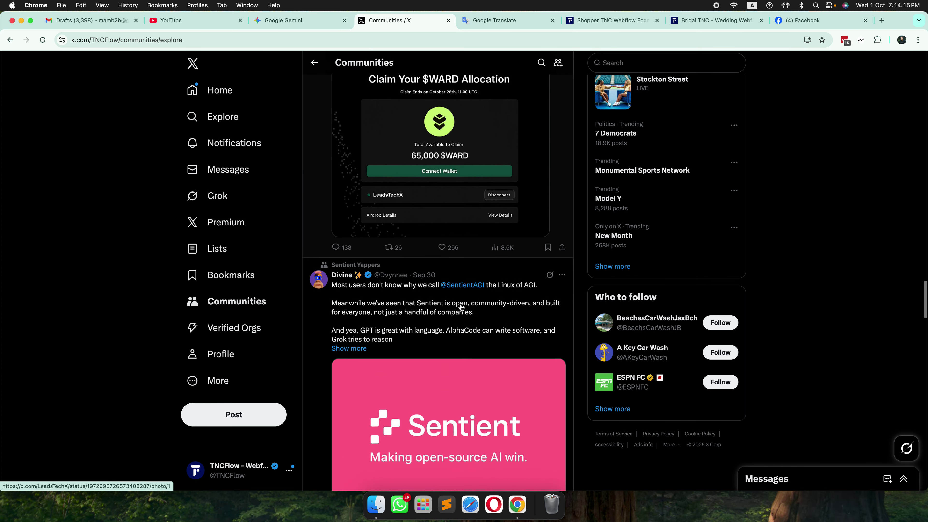
pyautogui.scroll(-4, 462, 307)
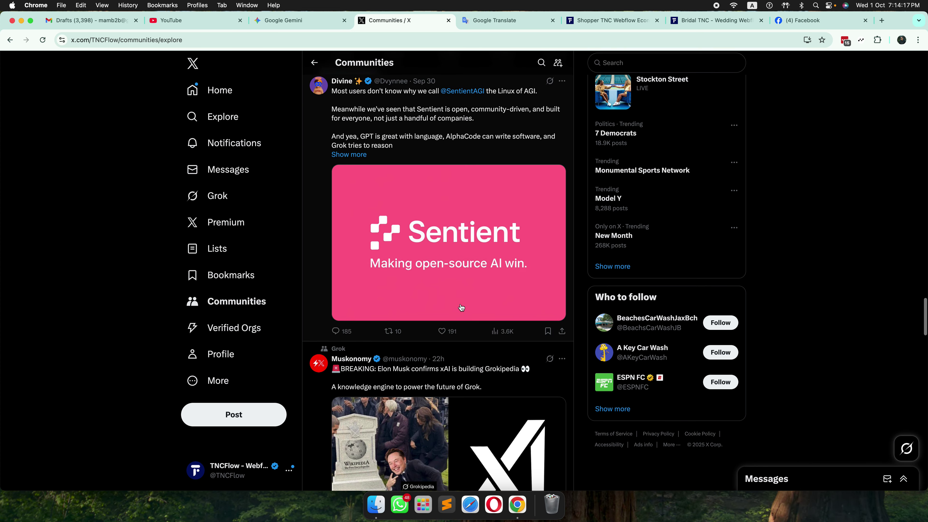
pyautogui.scroll(2, 461, 307)
pyautogui.scroll(3, 462, 308)
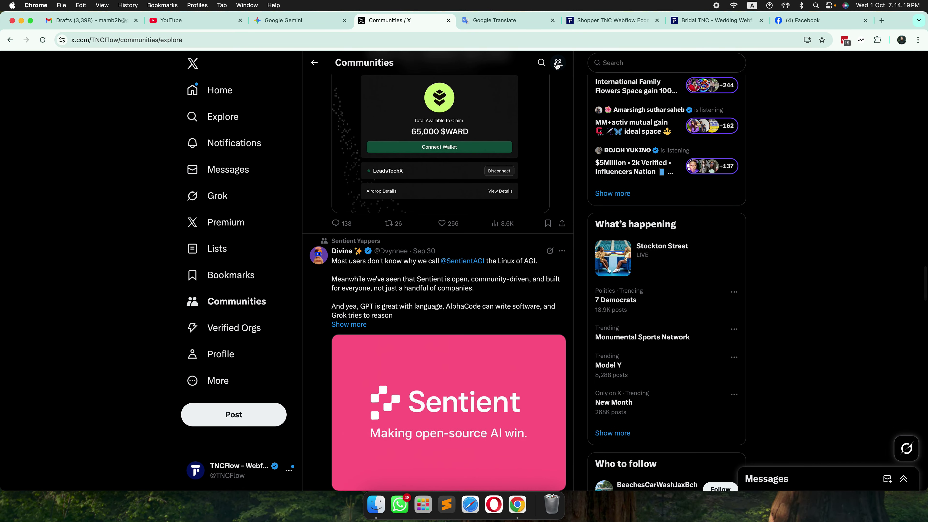
# - View the form for creating a new Community and close it without filling it in
pyautogui.click(558, 64)
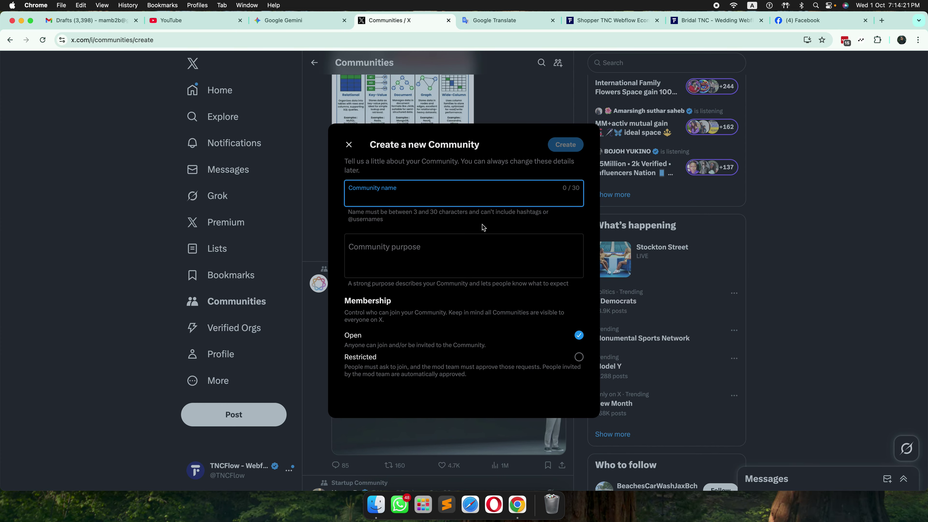
pyautogui.click(349, 145)
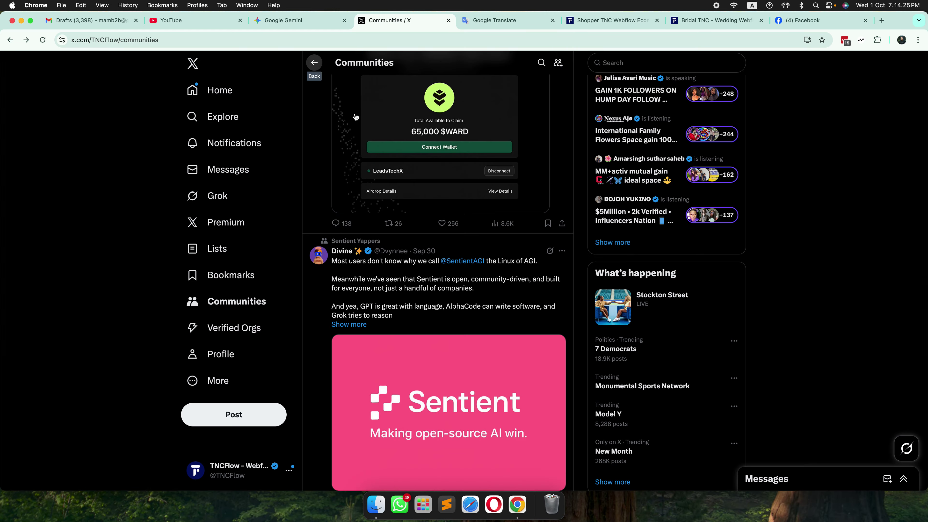
# - Return to the Communities Home feed and look through its row of scheduled and recorded Spaces
pyautogui.click(314, 63)
pyautogui.click(507, 87)
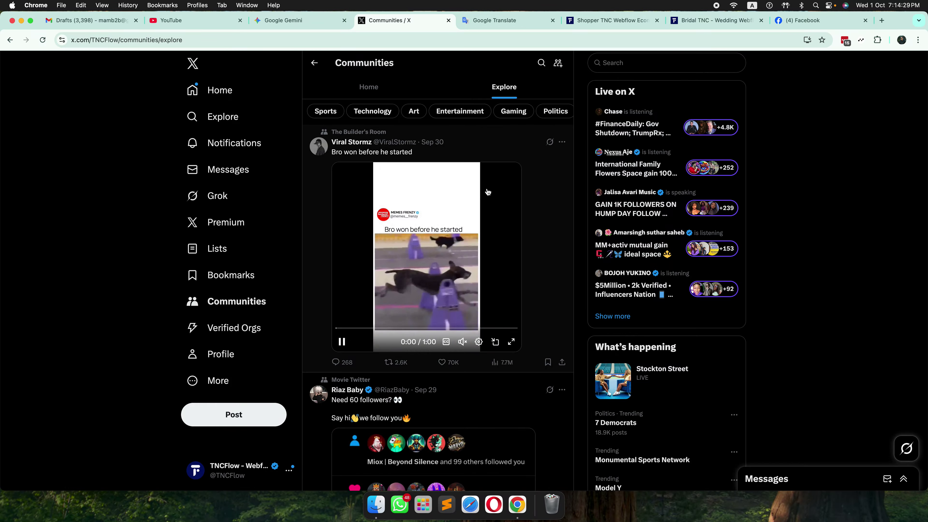
pyautogui.click(385, 98)
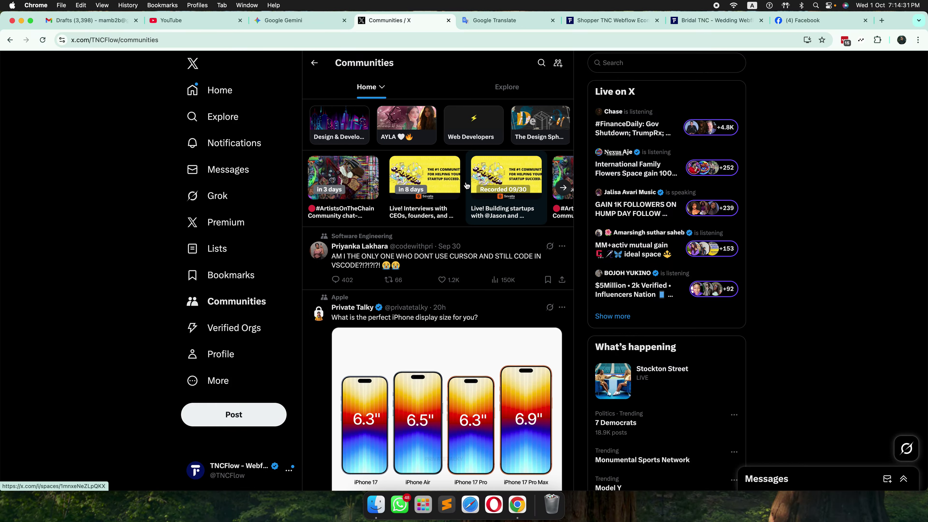
pyautogui.hscroll(5, 502, 181)
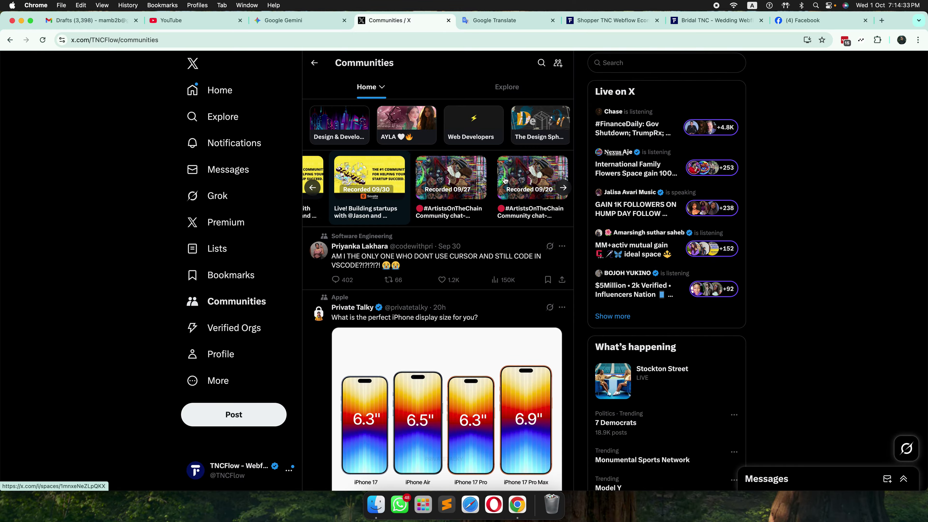
pyautogui.hscroll(2, 504, 179)
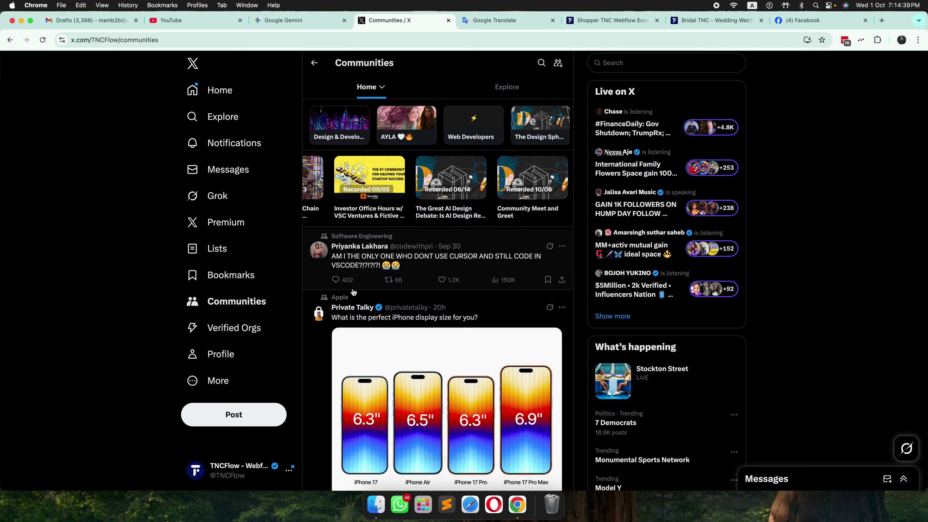
# - Open Grok in a new browser tab and show its list of available response modes
pyautogui.keyDown('super'); pyautogui.click(222, 196); pyautogui.keyUp('super')
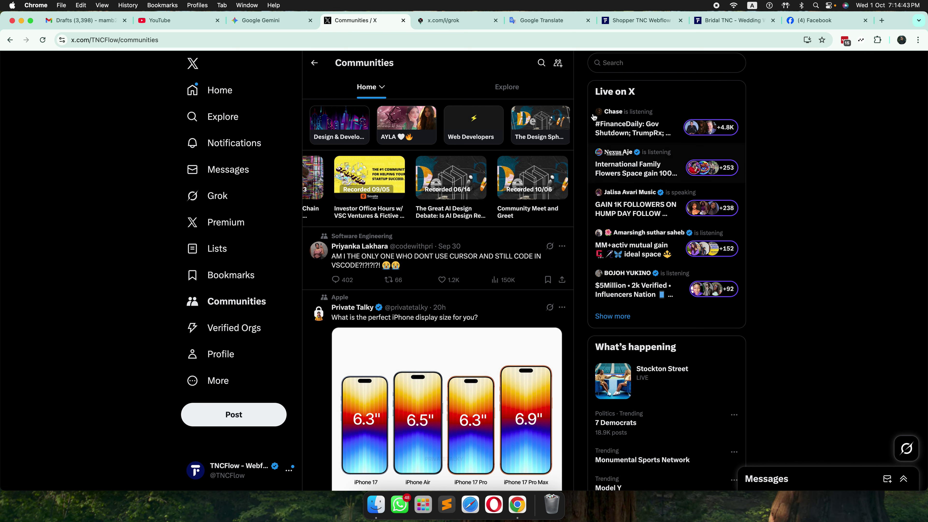
pyautogui.click(457, 21)
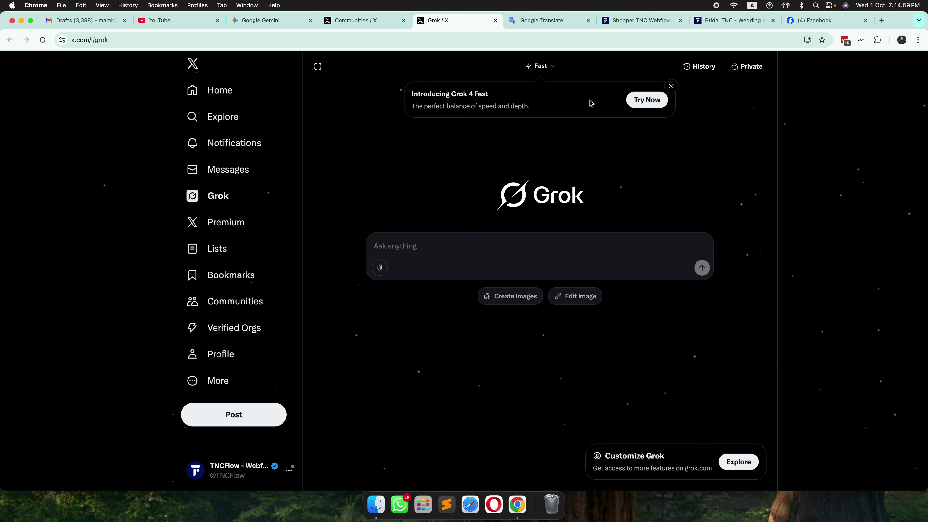
pyautogui.click(550, 73)
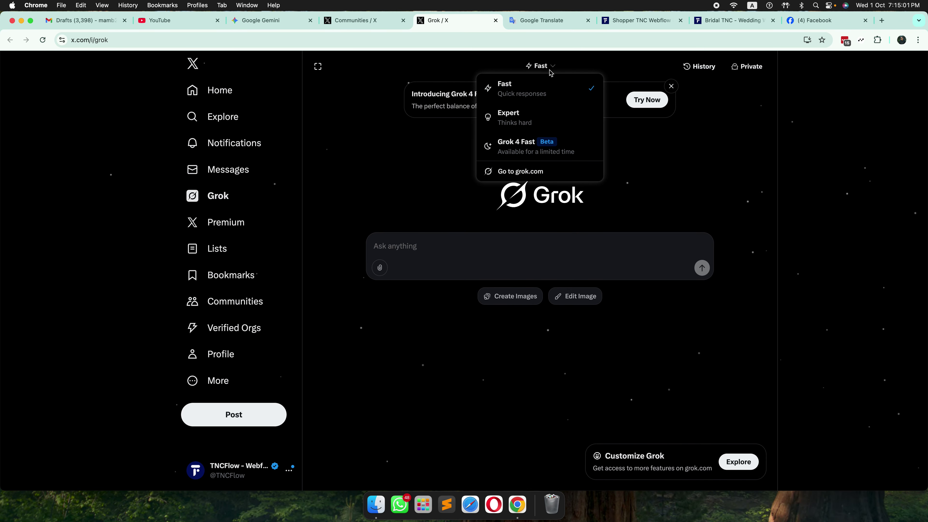
# - Close Grok's mode list, open the account's own profile page, and highlight its Following and Followers counts
pyautogui.click(555, 240)
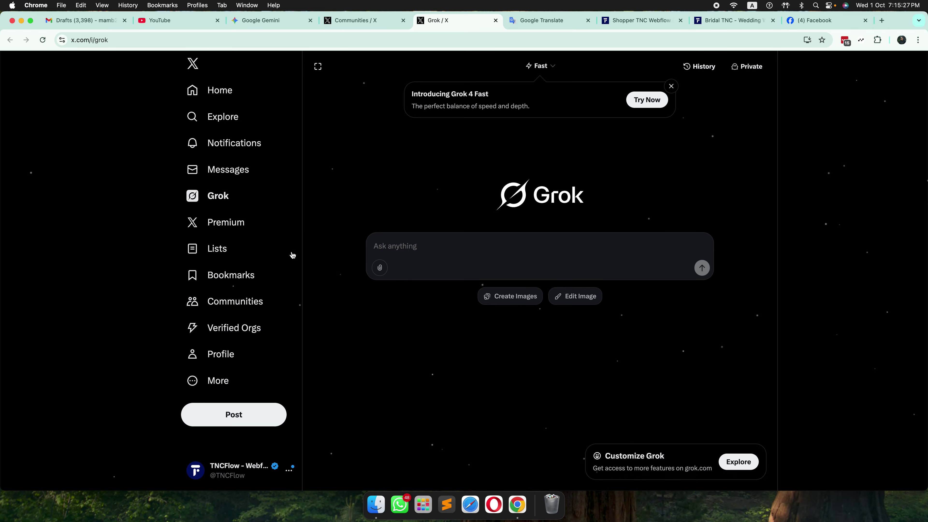
pyautogui.click(227, 354)
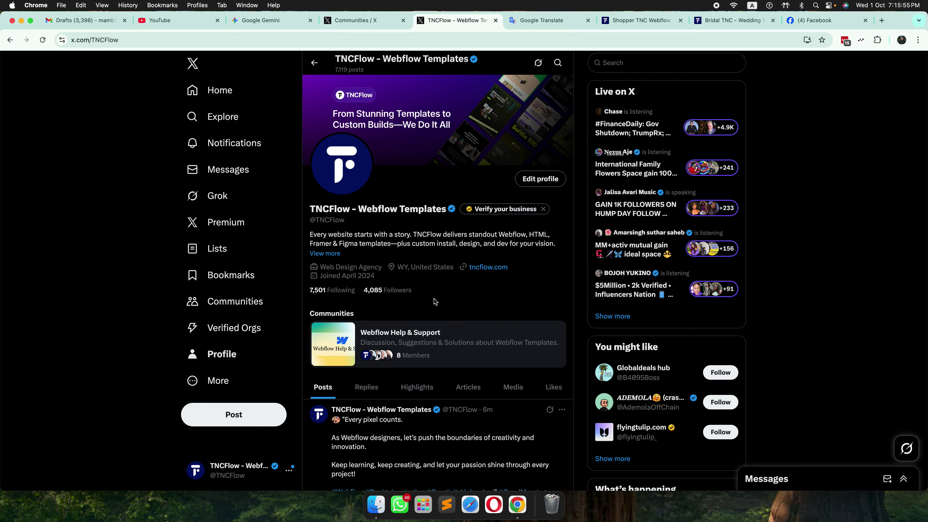
pyautogui.moveTo(427, 294); pyautogui.dragTo(308, 294)
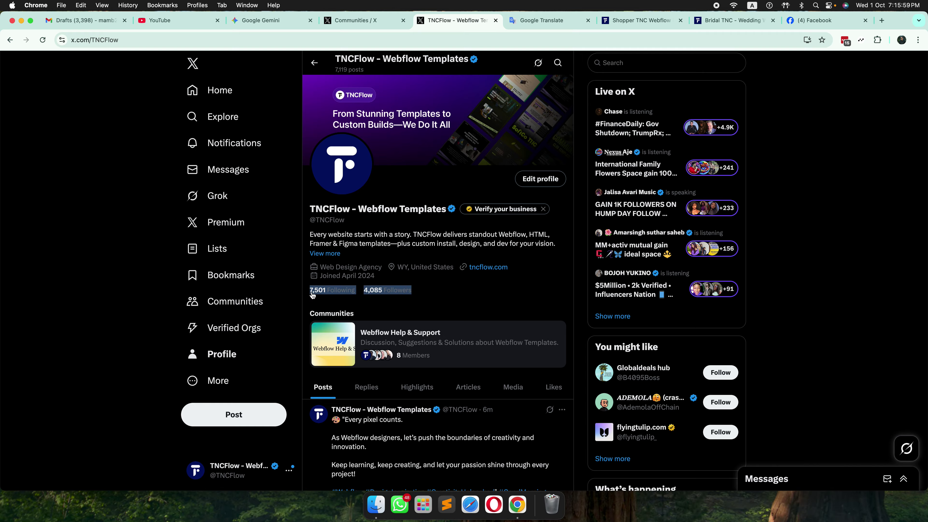
pyautogui.click(469, 297)
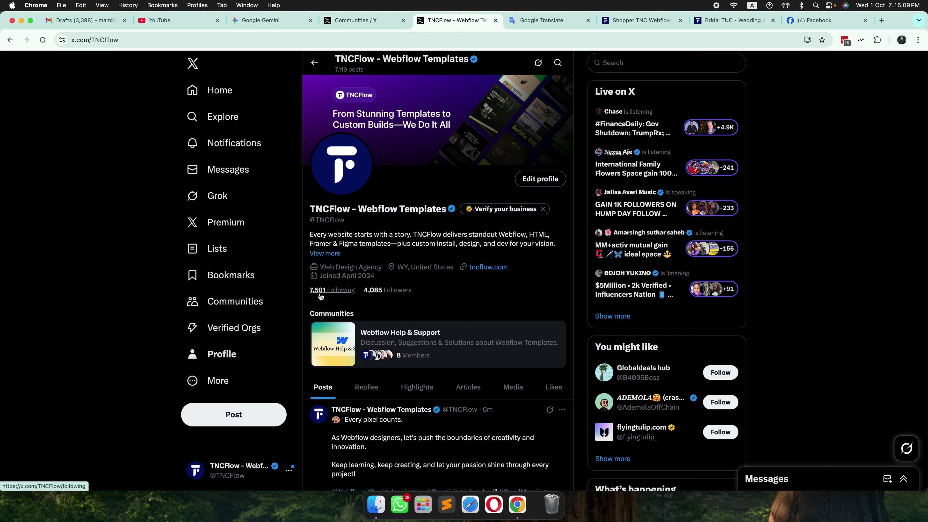
pyautogui.moveTo(362, 291); pyautogui.dragTo(312, 291)
pyautogui.click(445, 291)
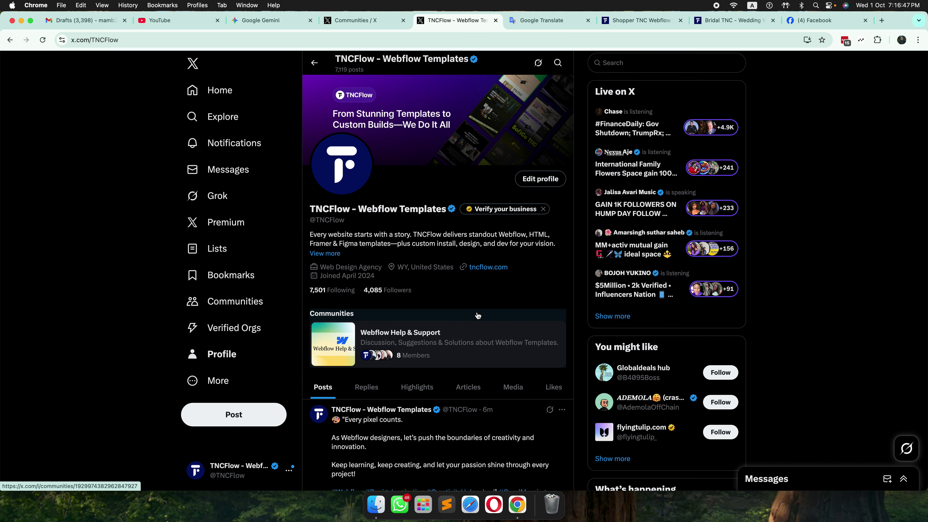
# - Look through the profile's Posts feed, including the Webflow, TNC MedFlow and TNC Infinity posts, and return to the profile header
pyautogui.scroll(-8, 478, 315)
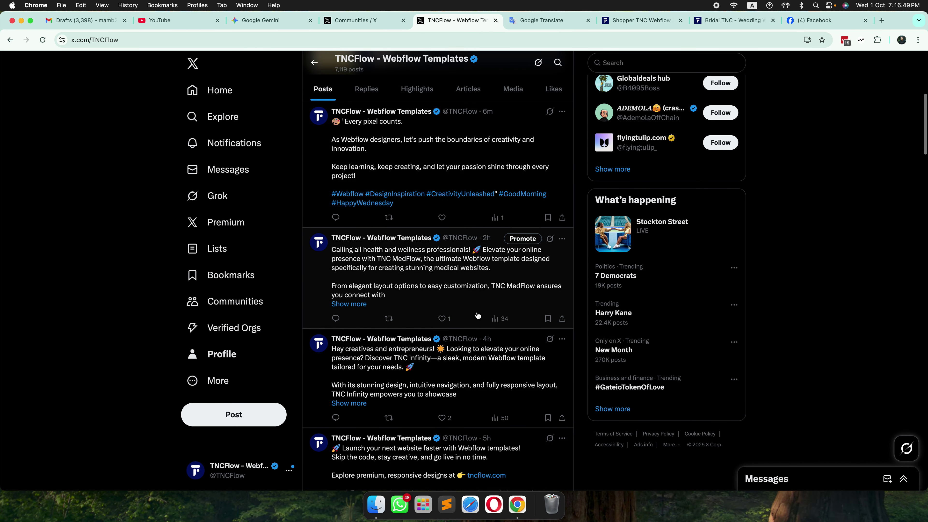
pyautogui.scroll(2, 478, 315)
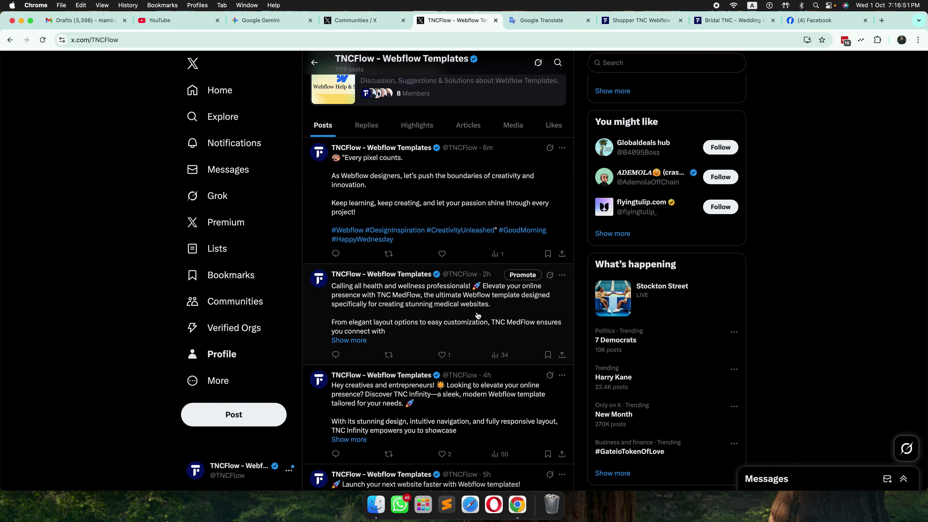
pyautogui.scroll(-3, 477, 315)
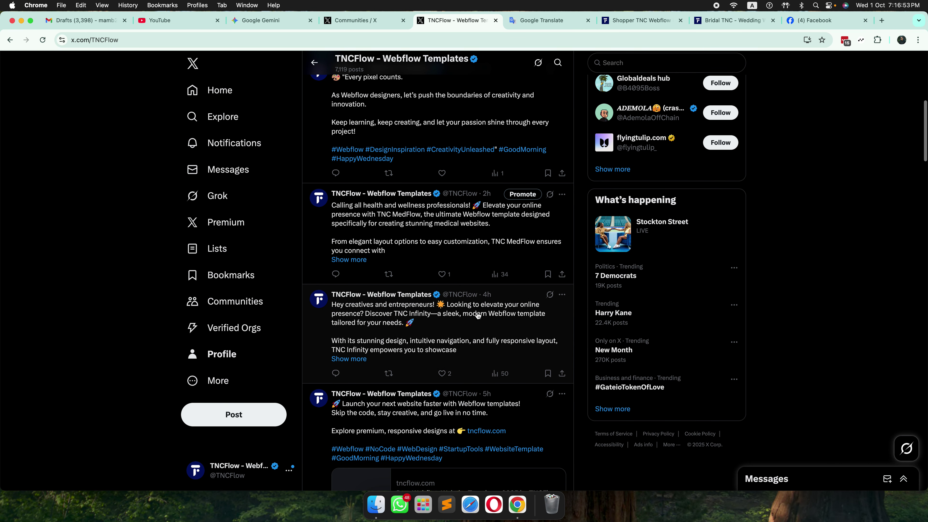
pyautogui.scroll(9, 462, 294)
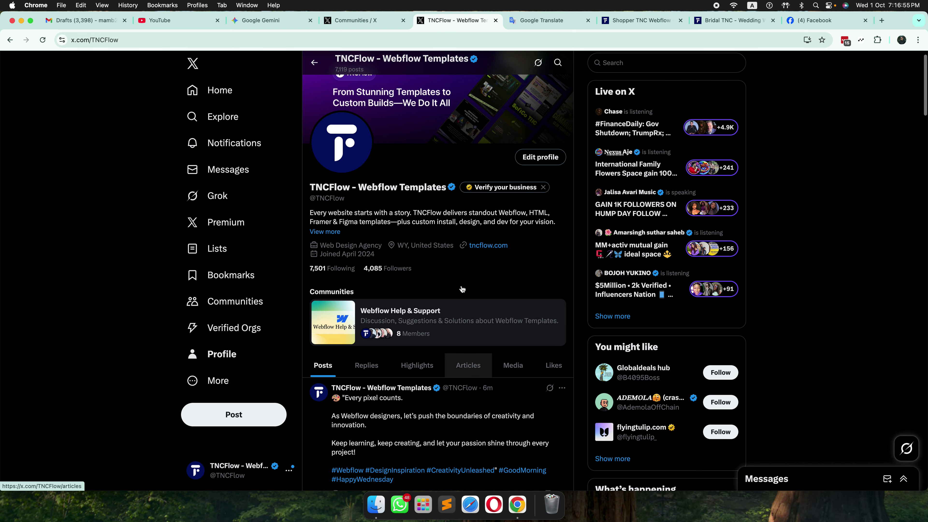
pyautogui.scroll(-5, 480, 312)
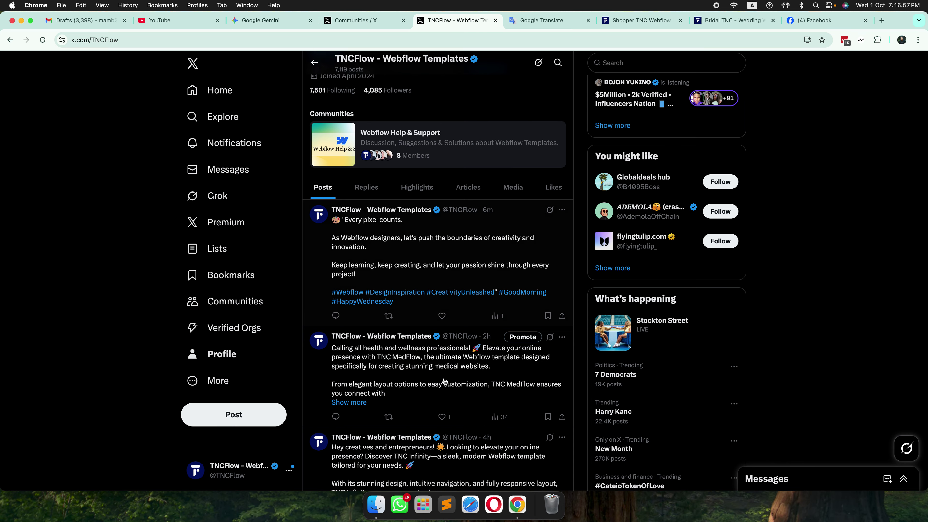
pyautogui.scroll(4, 471, 380)
pyautogui.scroll(-5, 471, 380)
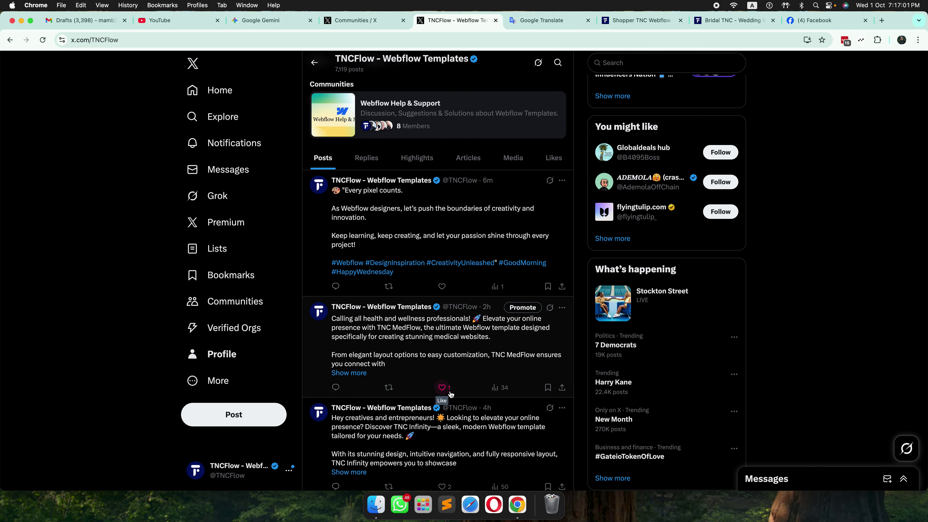
pyautogui.scroll(-7, 459, 383)
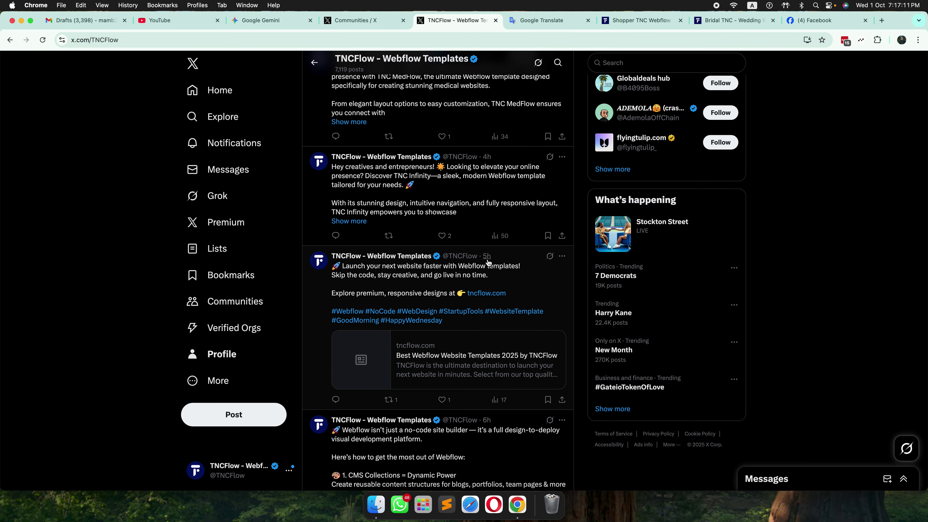
pyautogui.scroll(2, 488, 263)
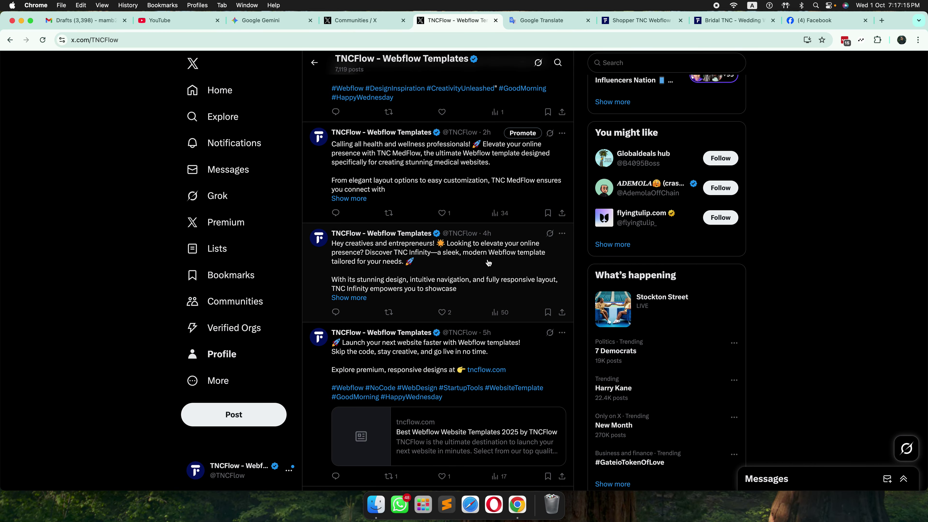
pyautogui.scroll(1, 489, 263)
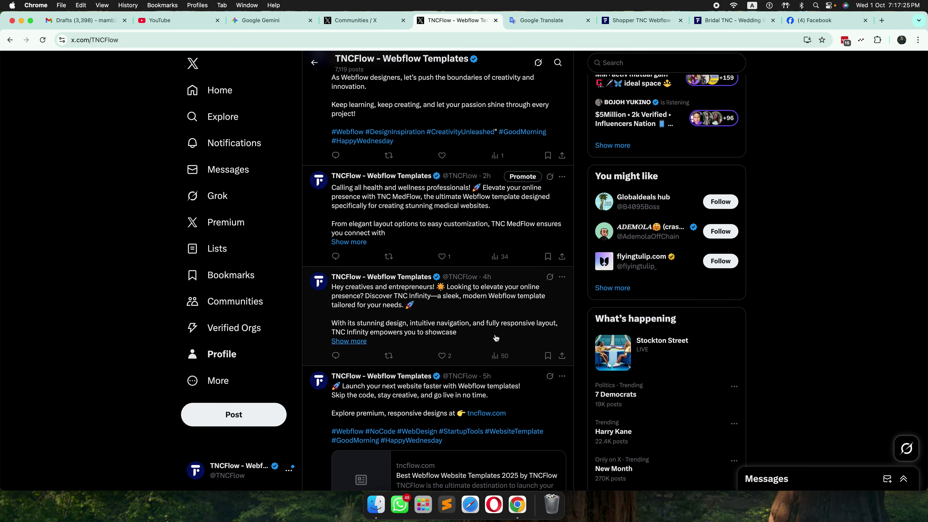
pyautogui.scroll(8, 450, 357)
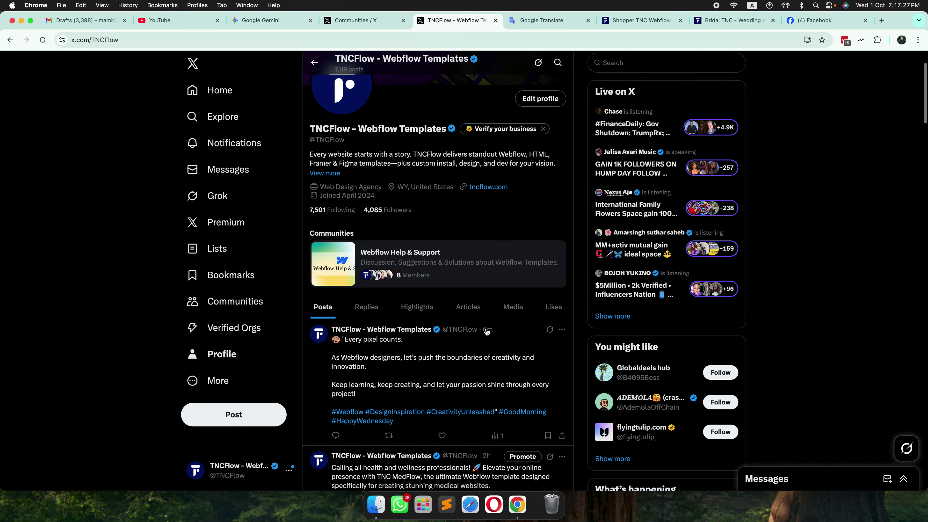
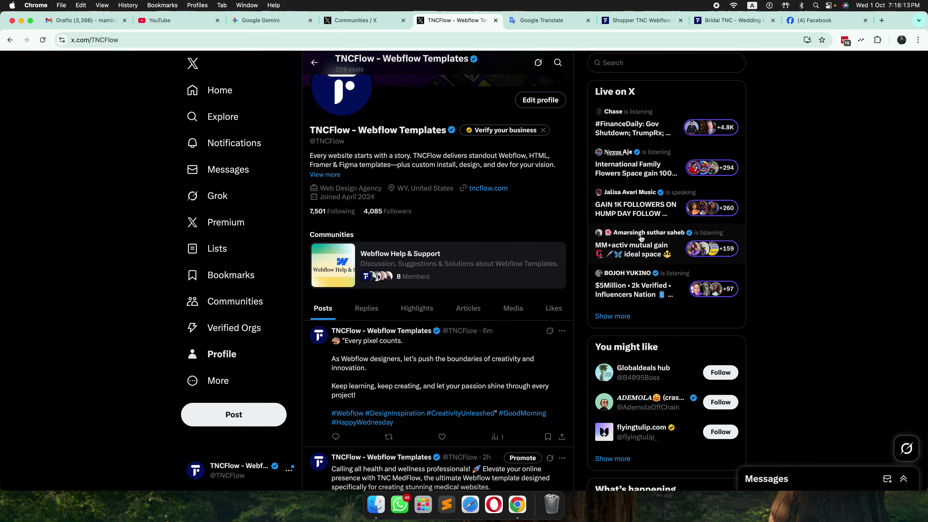
# - Preview the live Space "GAIN 1K FOLLOWERS ON HUMP DAY FOLLOW" and join it as a listener
pyautogui.click(636, 219)
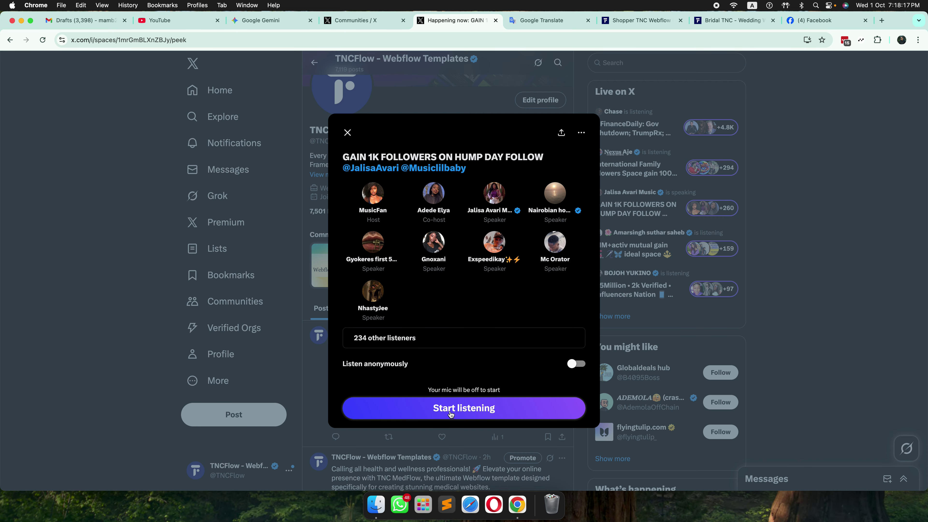
pyautogui.click(348, 132)
pyautogui.click(642, 214)
pyautogui.click(467, 413)
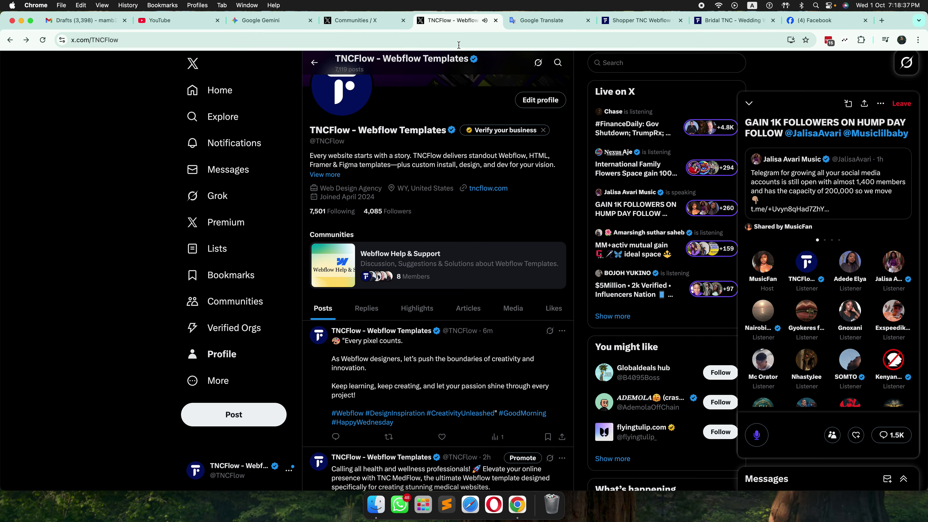
# - Mute the browser tab playing the Space, unmute it briefly, and mute it again
pyautogui.rightClick(448, 24)
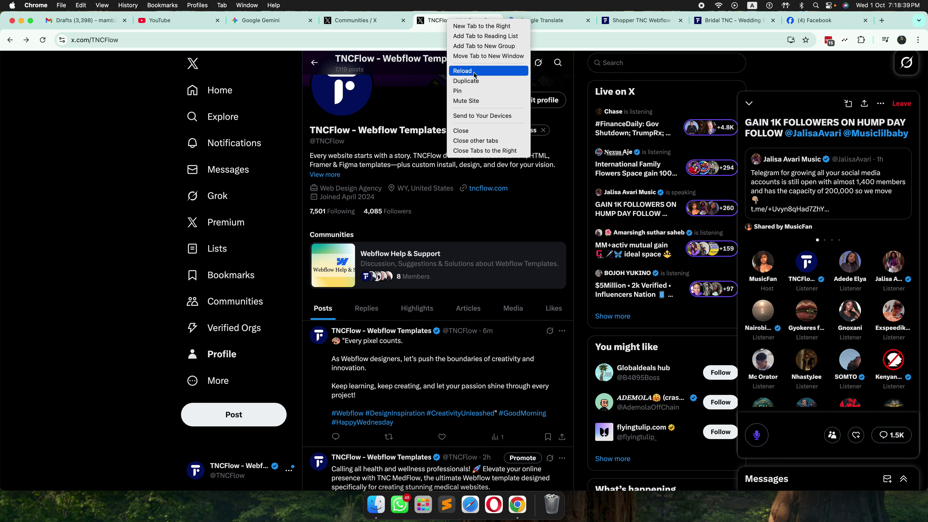
pyautogui.click(474, 101)
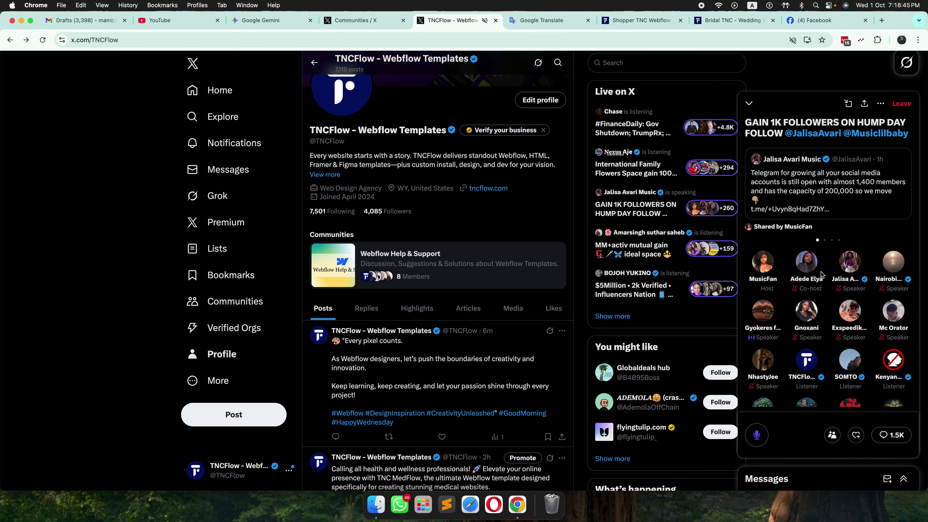
pyautogui.rightClick(461, 23)
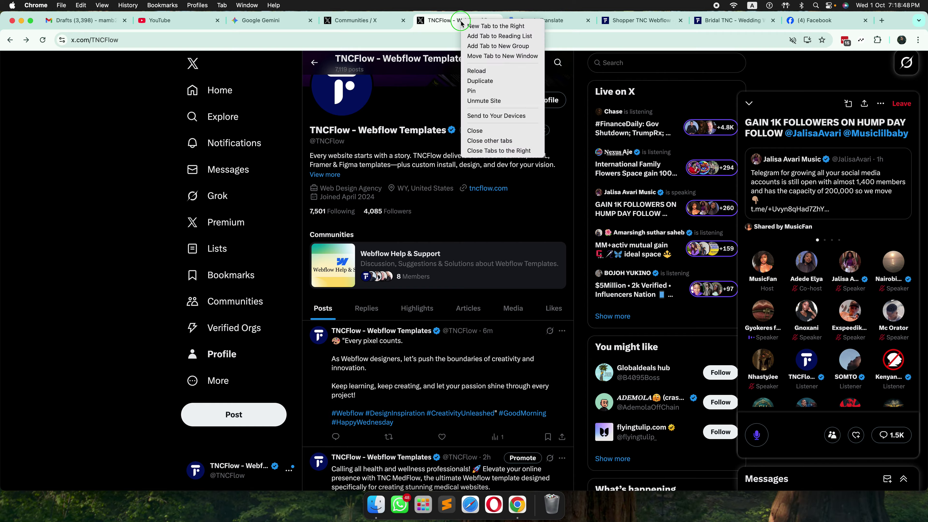
pyautogui.click(487, 101)
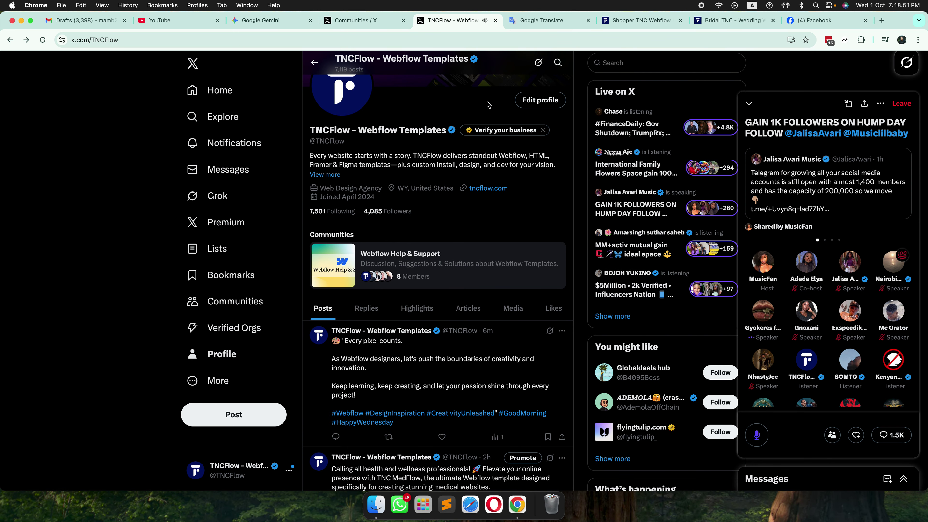
pyautogui.rightClick(458, 22)
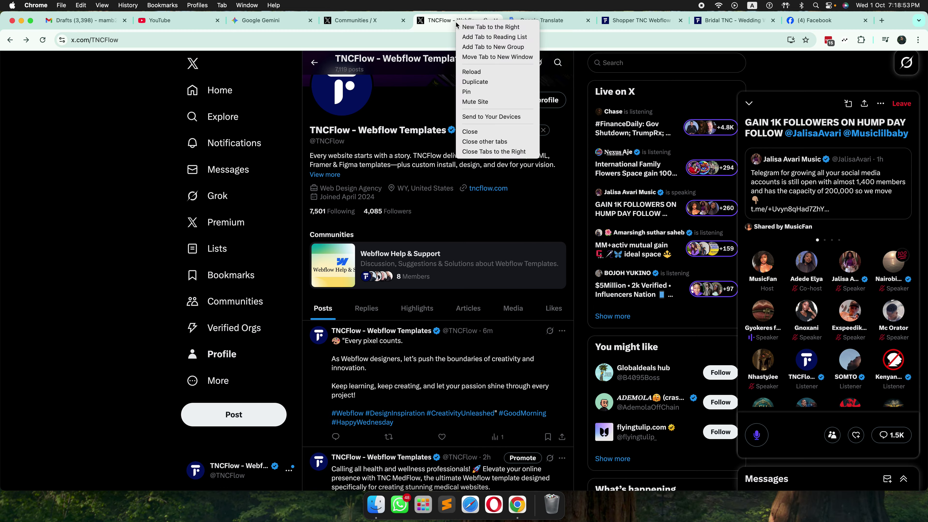
pyautogui.click(481, 103)
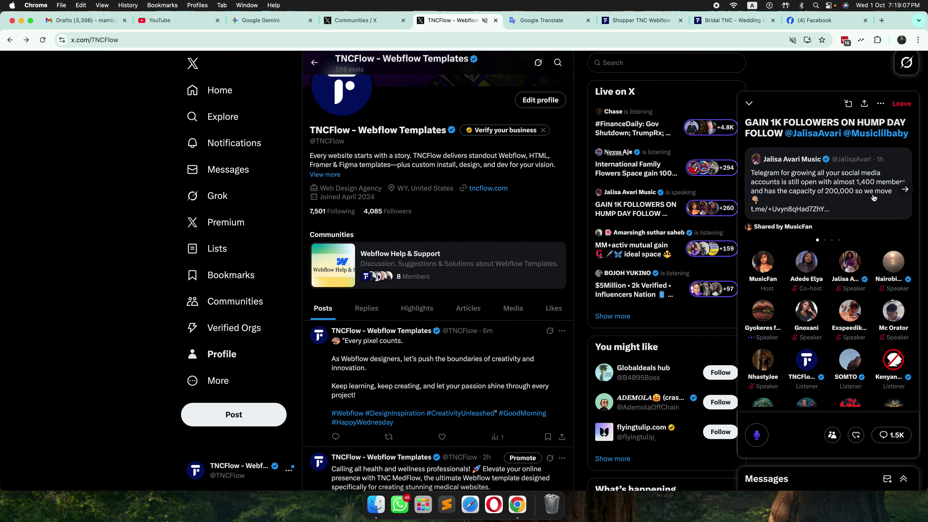
# - Show the next post shared in the Space, and send the 100 and waving-hand emoji reactions
pyautogui.click(905, 190)
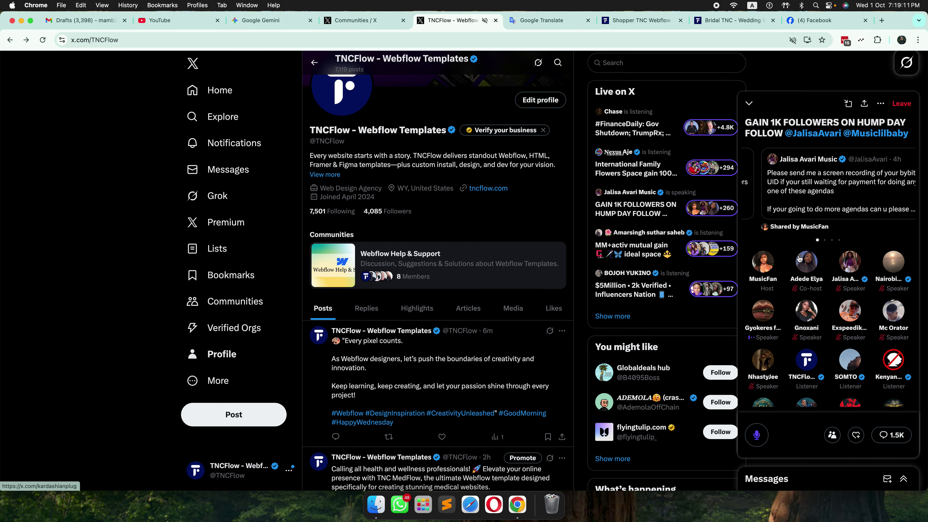
pyautogui.click(857, 436)
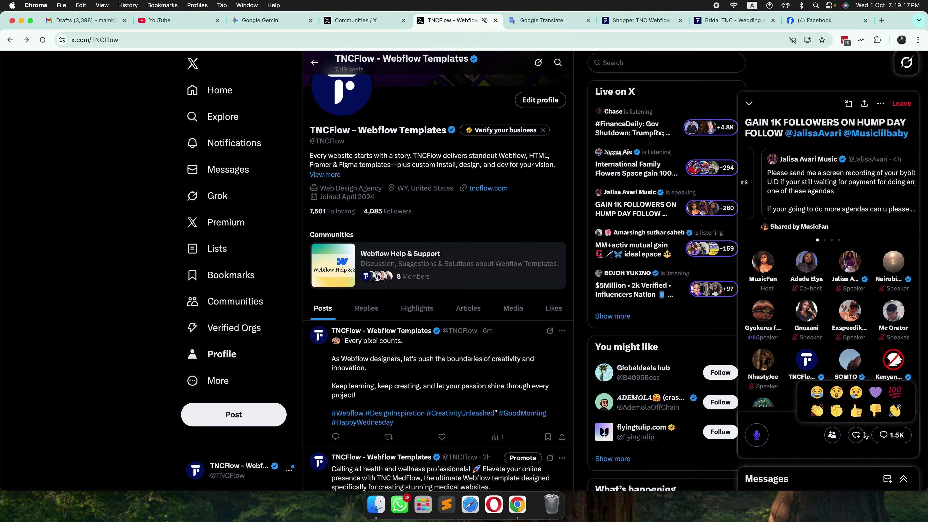
pyautogui.click(897, 394)
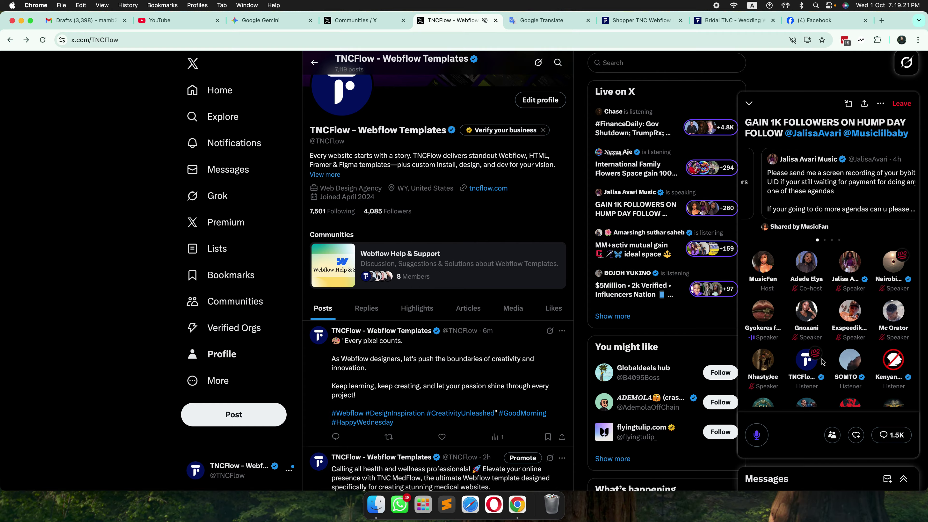
pyautogui.moveTo(817, 362)
pyautogui.click(857, 439)
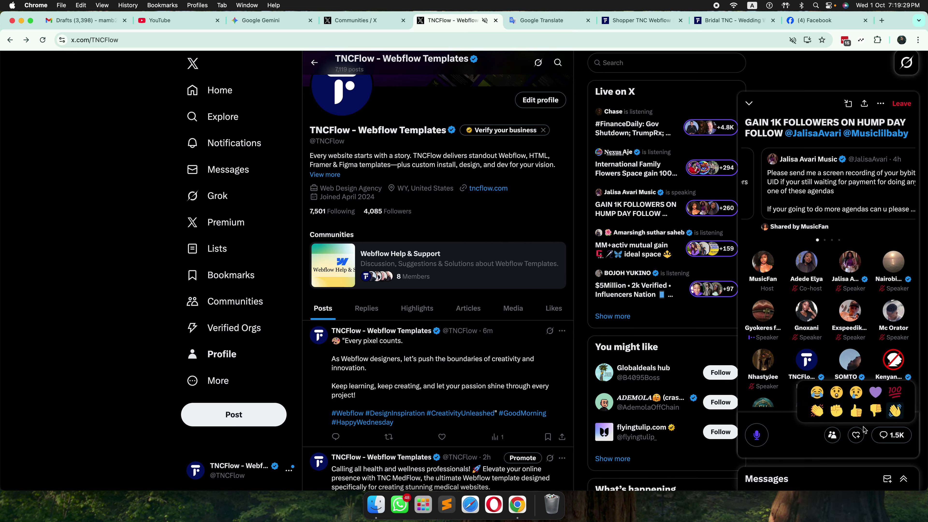
pyautogui.click(895, 412)
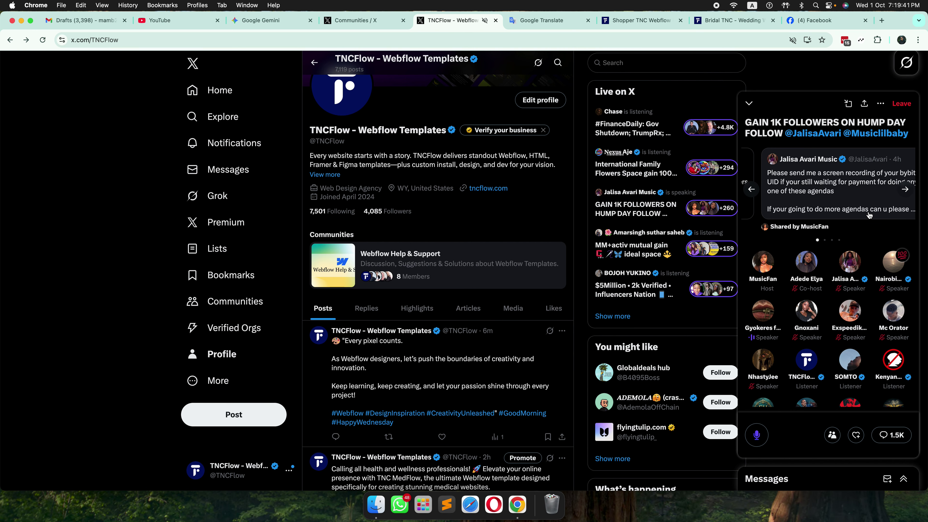
# - Open the shared post about bybit UID screen recordings, look through its replies, and expand the empty reply box
pyautogui.click(860, 202)
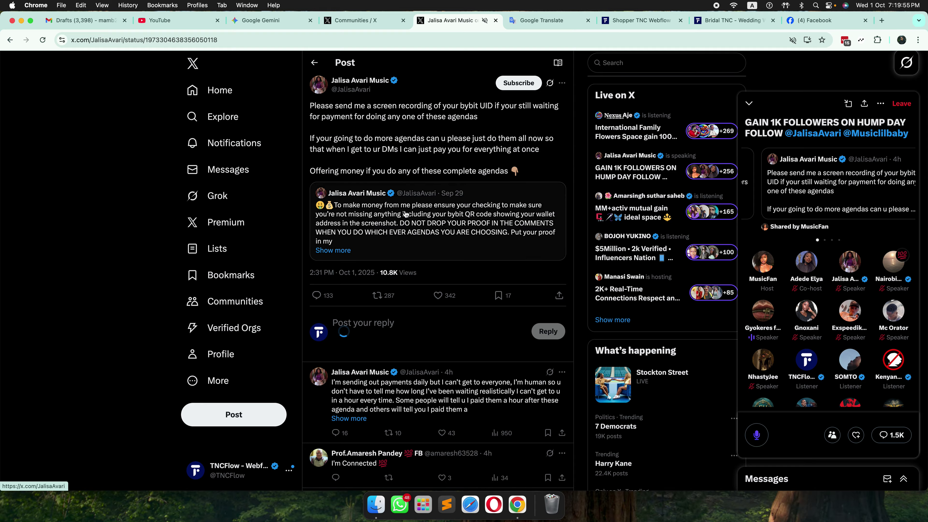
pyautogui.scroll(-3, 410, 332)
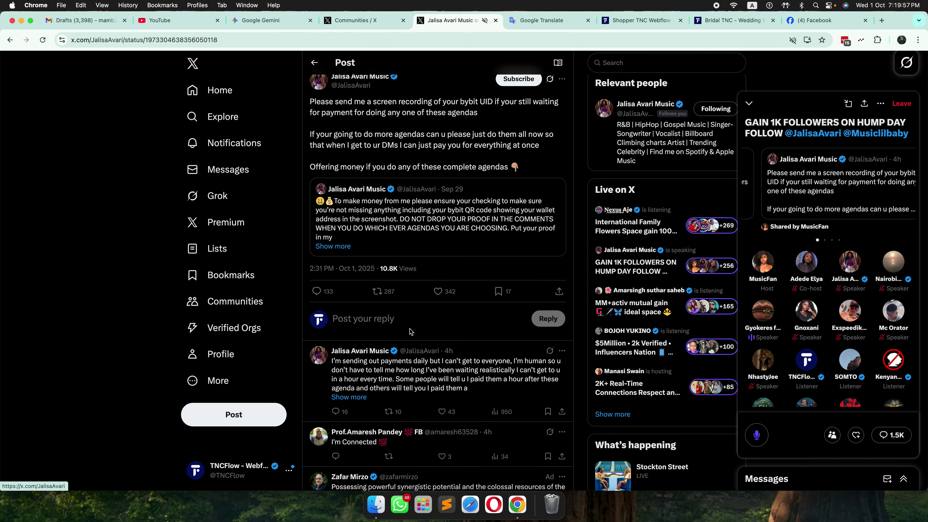
pyautogui.scroll(-2, 410, 331)
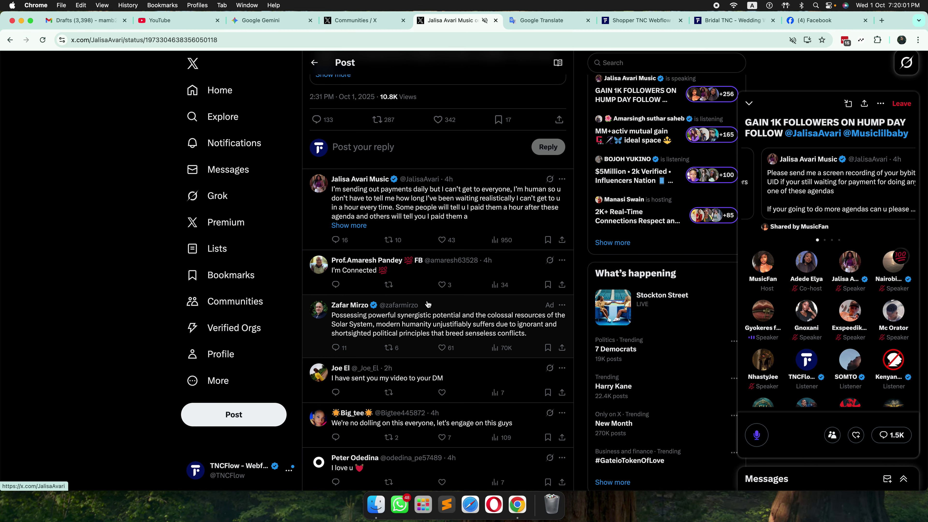
pyautogui.scroll(3, 429, 300)
pyautogui.scroll(2, 428, 305)
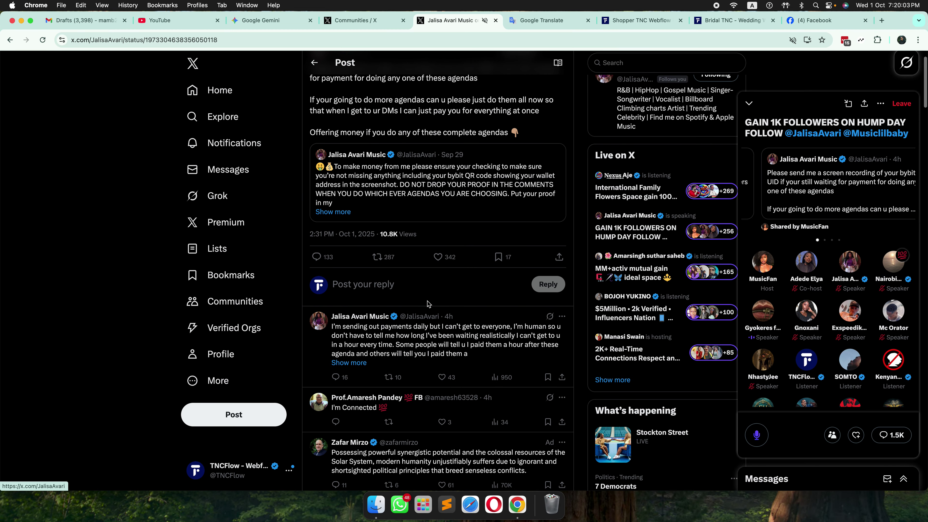
pyautogui.click(399, 290)
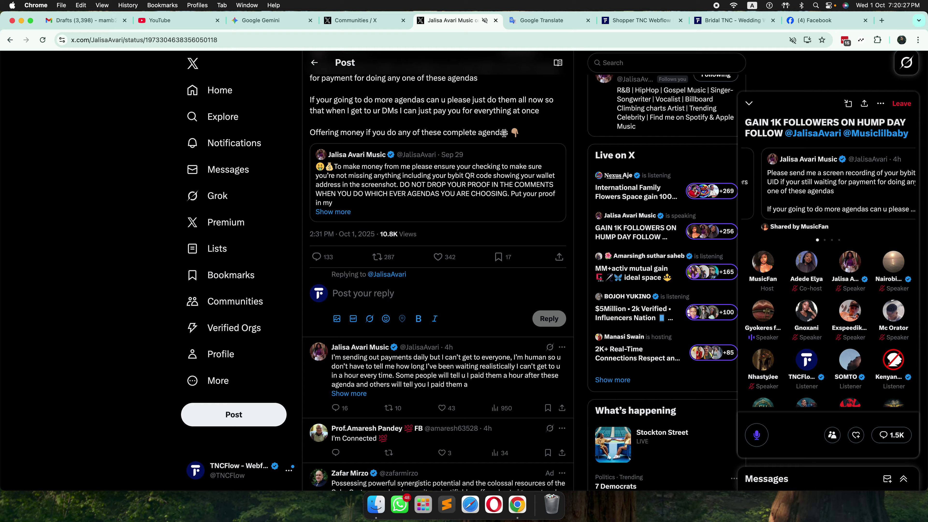
# - Go back to the previous shared post in the Space and open the one about the Telegram group for growing social media accounts
pyautogui.moveTo(906, 187)
pyautogui.click(752, 189)
pyautogui.click(797, 191)
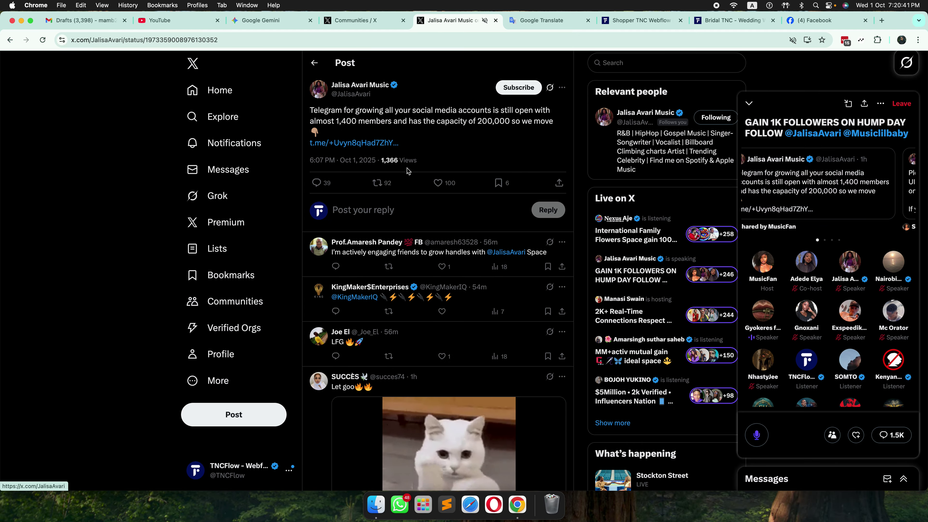
# - Expand the reply box on the Telegram group post and look through the replies beneath it
pyautogui.moveTo(387, 163); pyautogui.dragTo(402, 176)
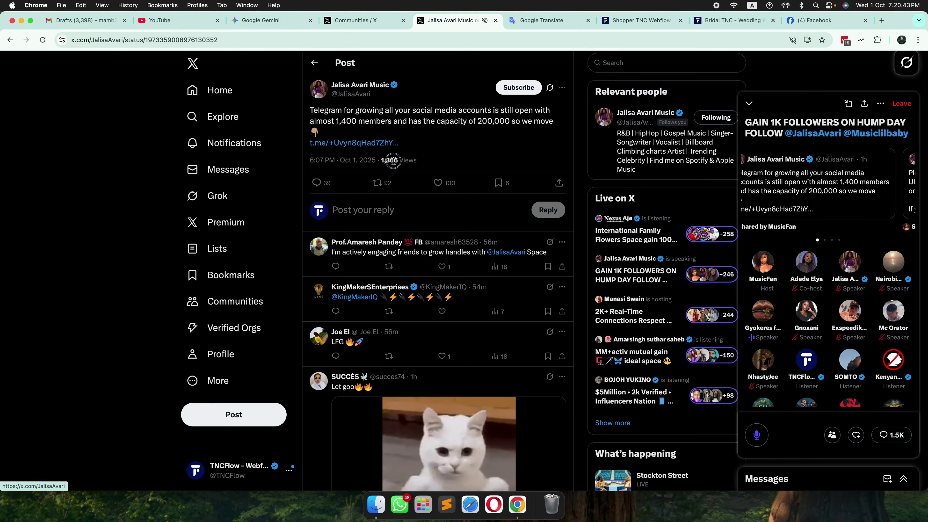
pyautogui.click(439, 211)
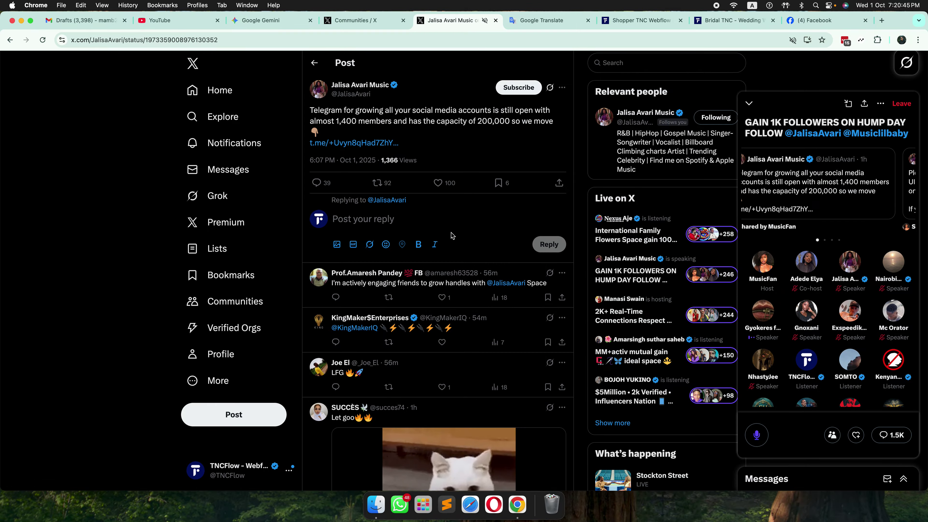
pyautogui.scroll(-20, 451, 235)
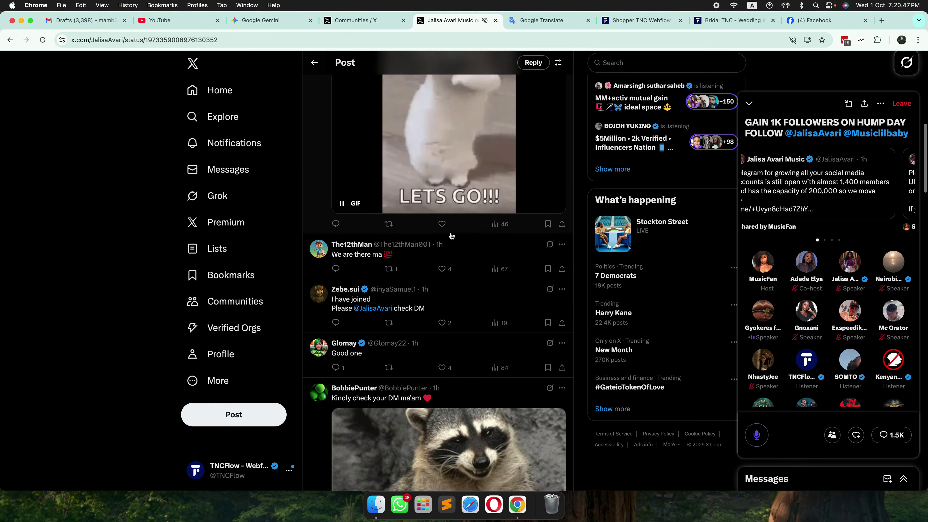
pyautogui.scroll(-4, 451, 235)
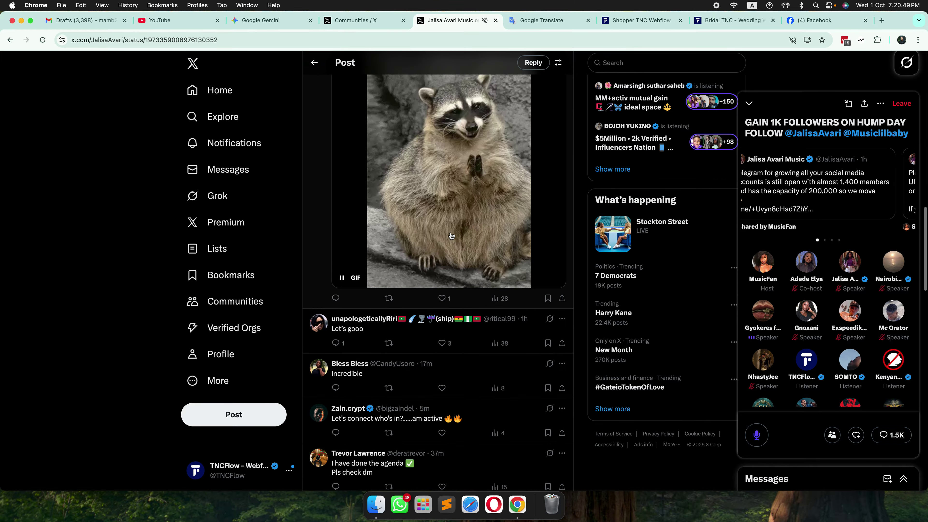
pyautogui.scroll(4, 452, 235)
pyautogui.scroll(15, 451, 235)
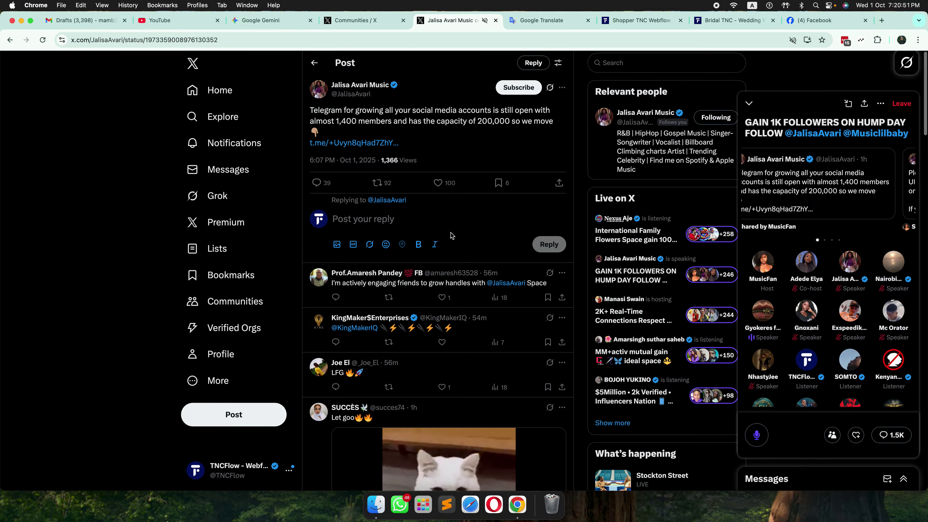
# - Search the GIF library for "like", attach the "OK" GIF of the man in a brown suit to the reply, and remove it
pyautogui.click(353, 244)
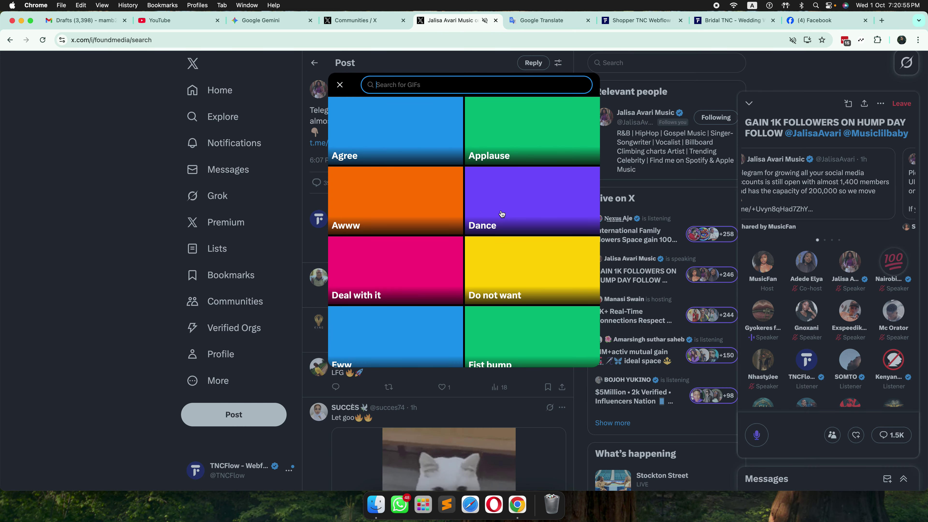
pyautogui.write('like')
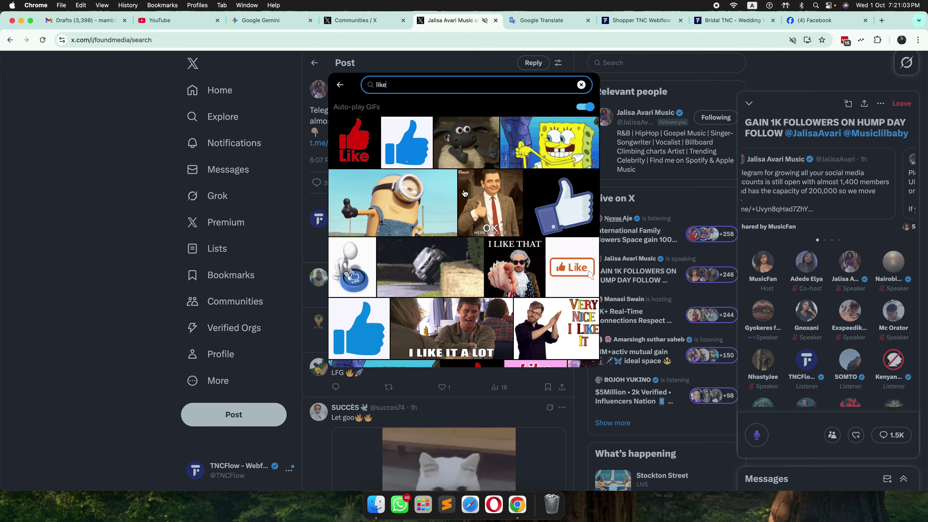
pyautogui.click(495, 216)
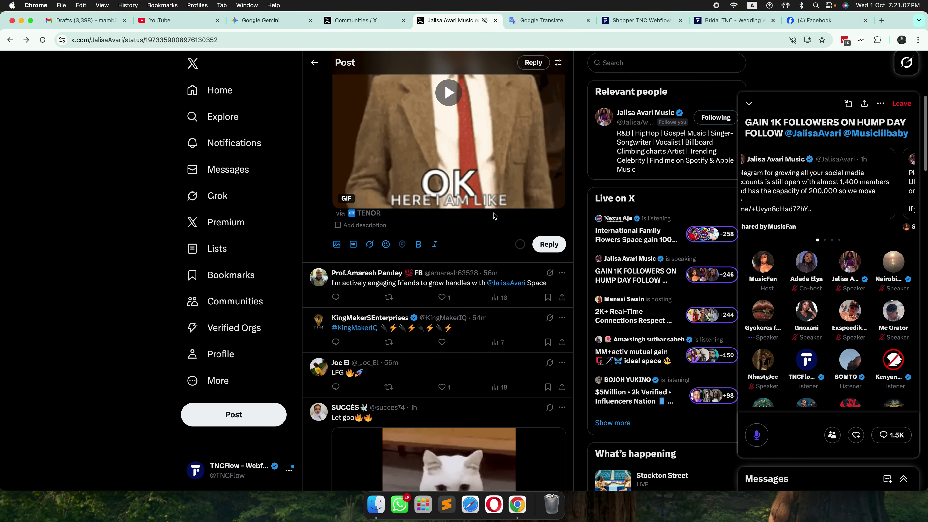
pyautogui.scroll(5, 469, 229)
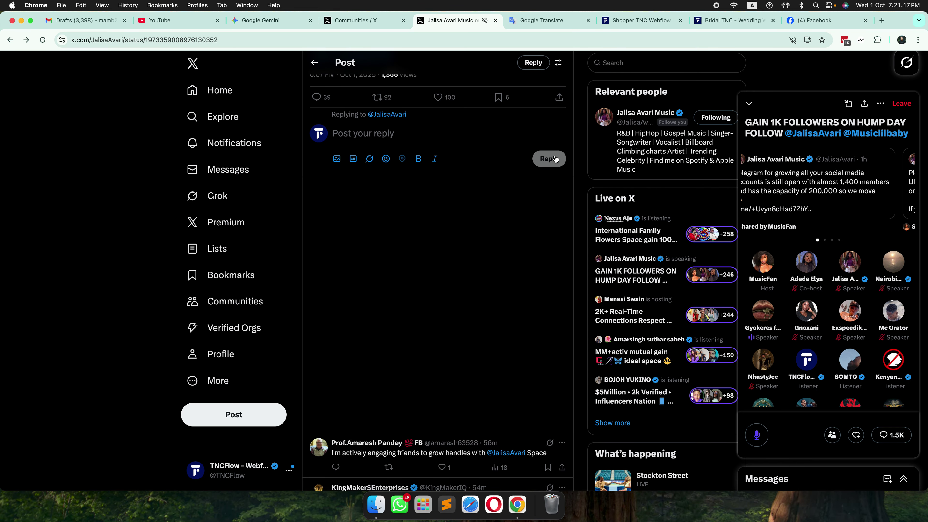
pyautogui.click(556, 156)
pyautogui.scroll(3, 448, 239)
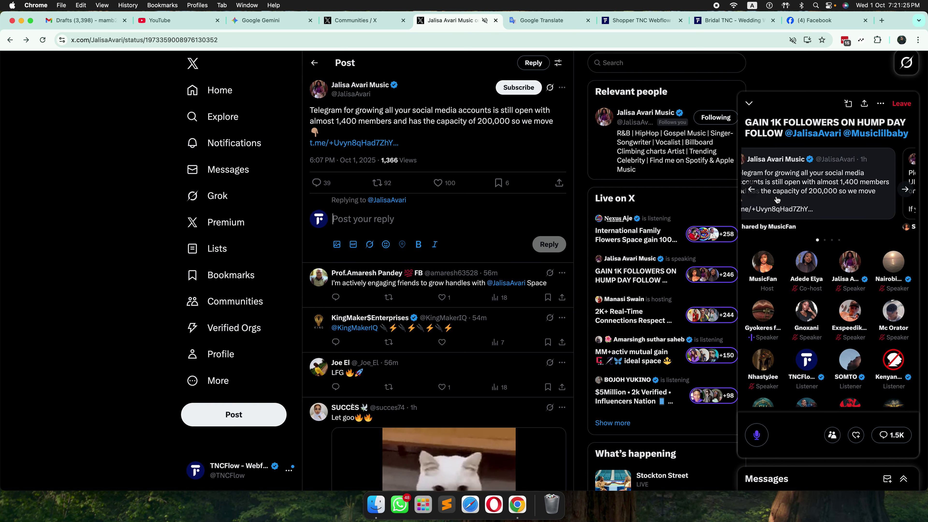
# - Leave the current Space and start listening to the live "MM+activ mutual gain ideal space" Space
pyautogui.click(902, 103)
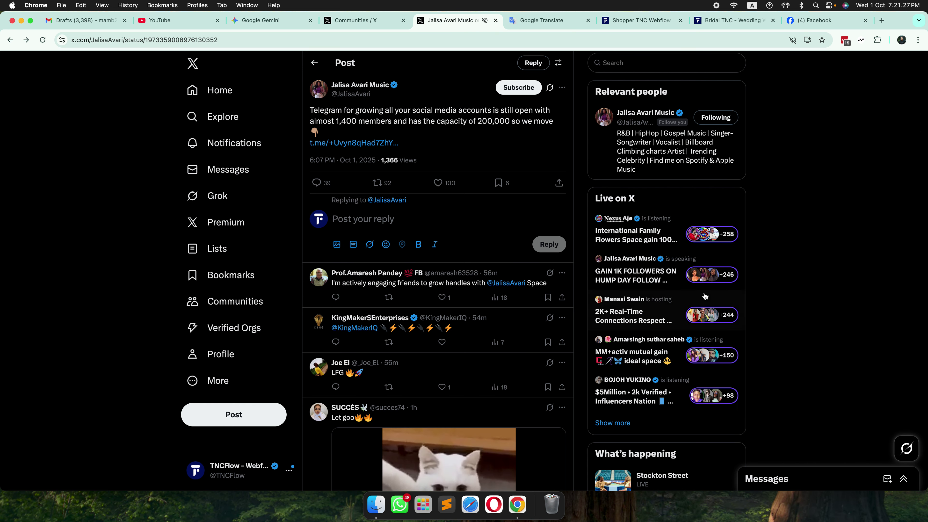
pyautogui.scroll(-2, 658, 289)
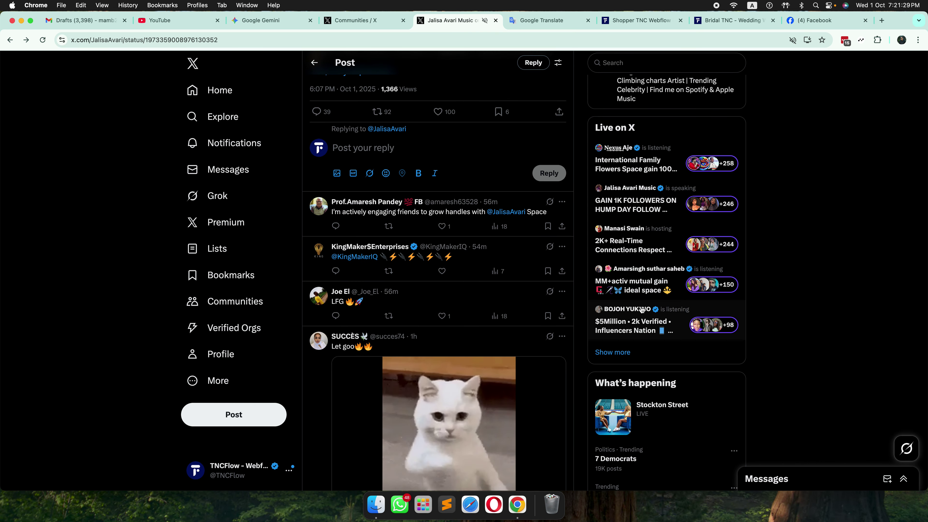
pyautogui.click(637, 291)
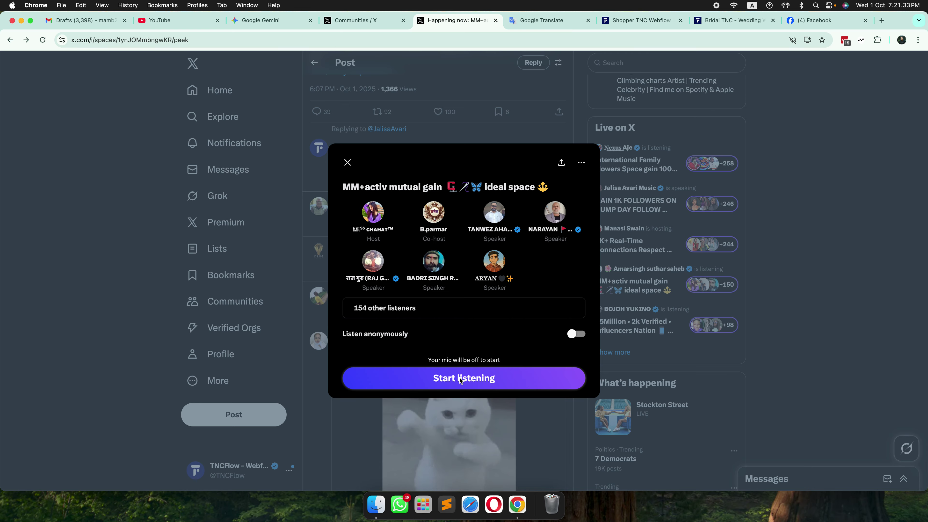
pyautogui.click(460, 378)
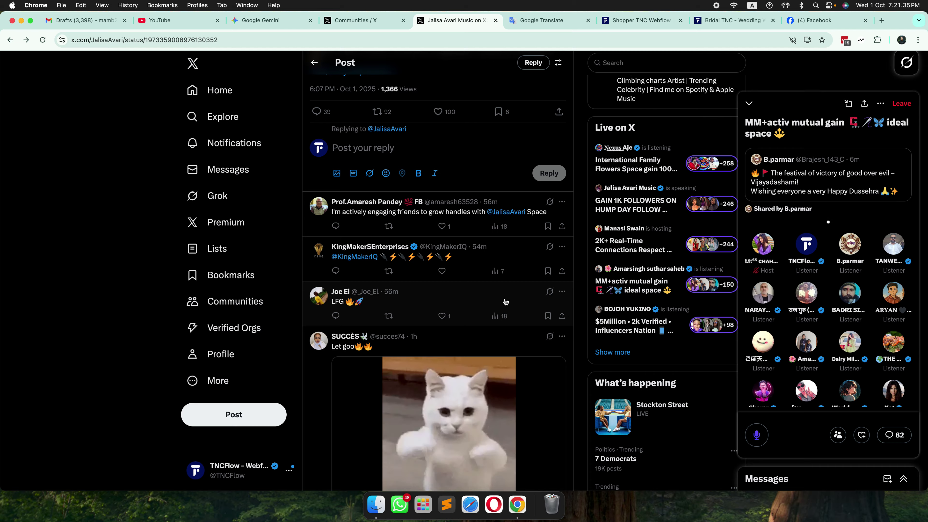
# - Look through the Space's participants and send the 100 emoji reaction
pyautogui.scroll(-3, 841, 234)
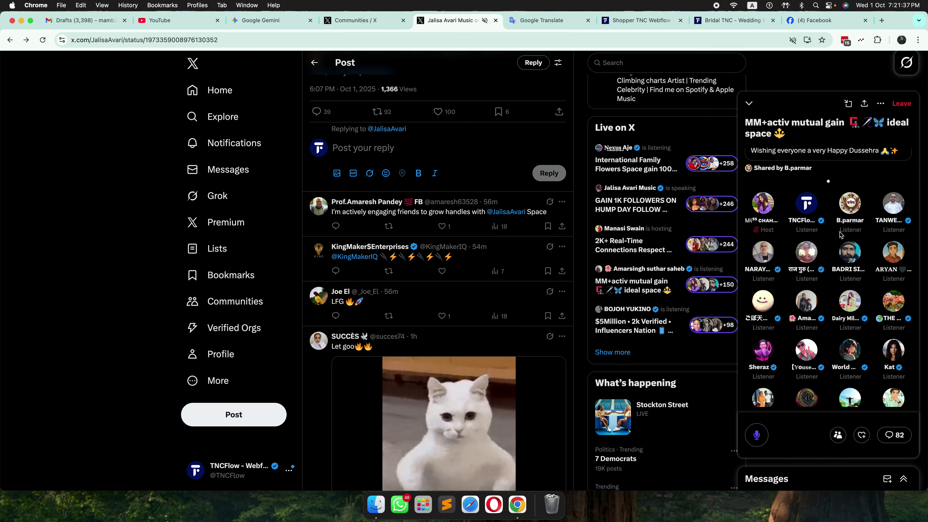
pyautogui.scroll(3, 837, 249)
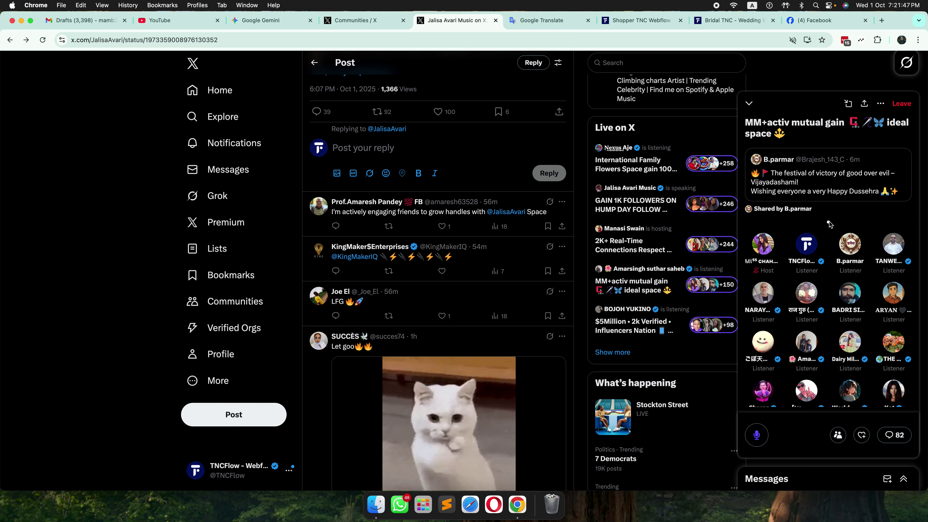
pyautogui.scroll(-5, 829, 224)
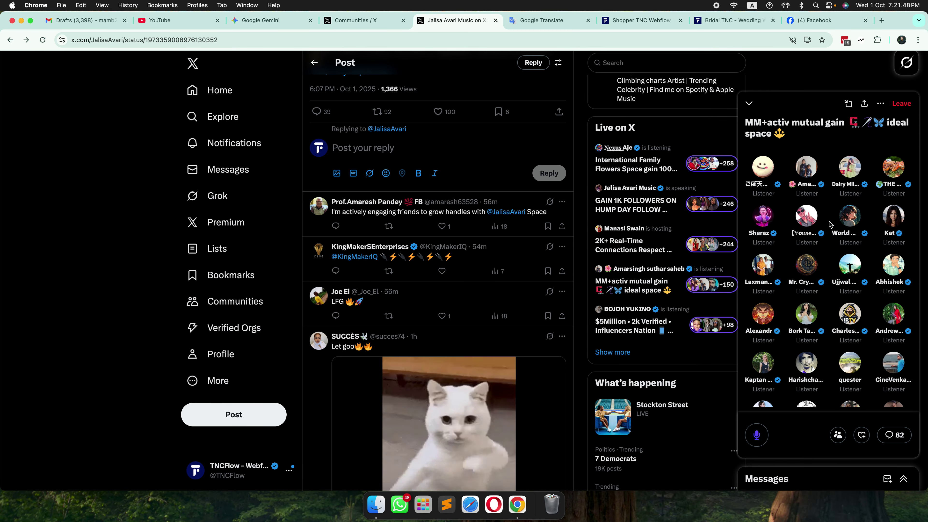
pyautogui.click(862, 436)
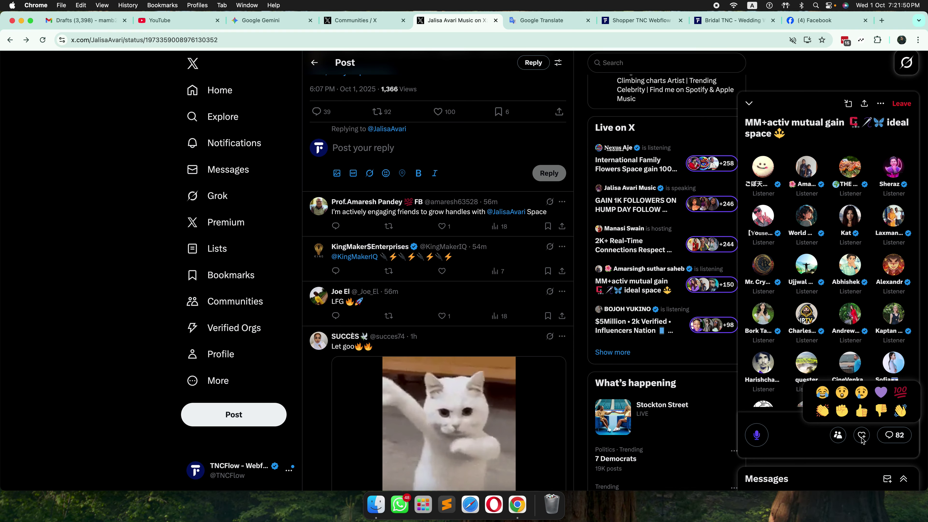
pyautogui.click(900, 399)
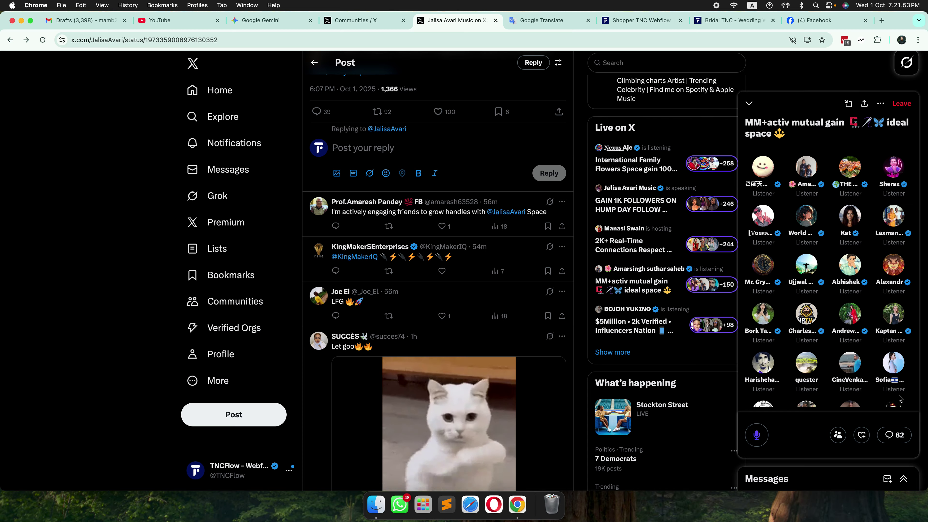
pyautogui.scroll(5, 852, 338)
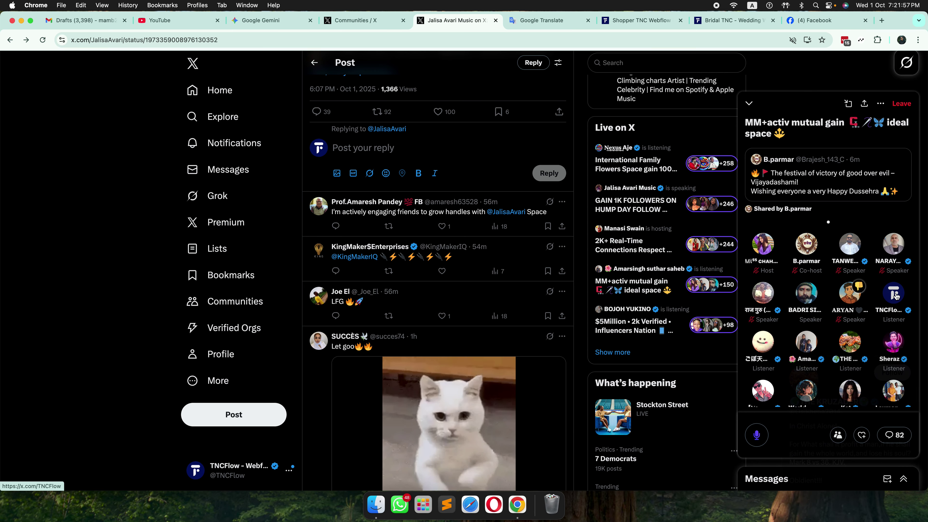
pyautogui.moveTo(895, 296)
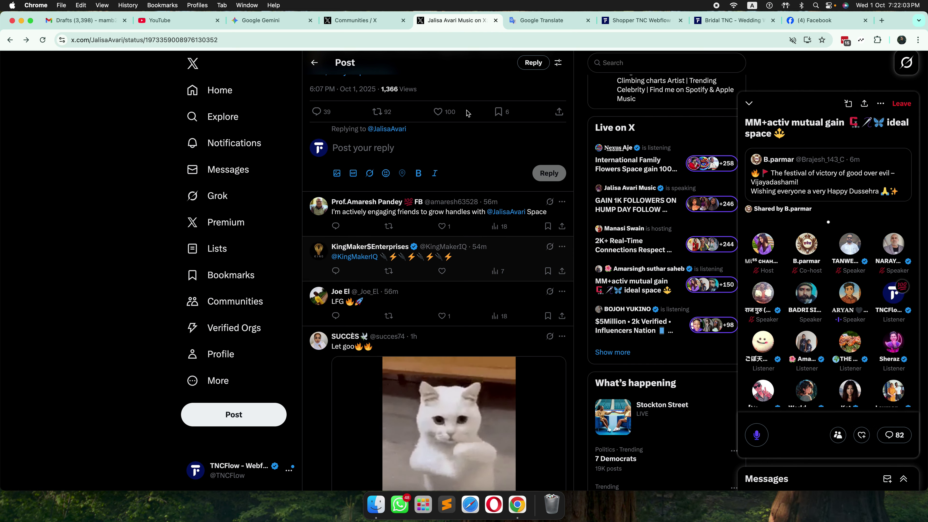
# - Minimize the open Space to its compact player
pyautogui.rightClick(452, 22)
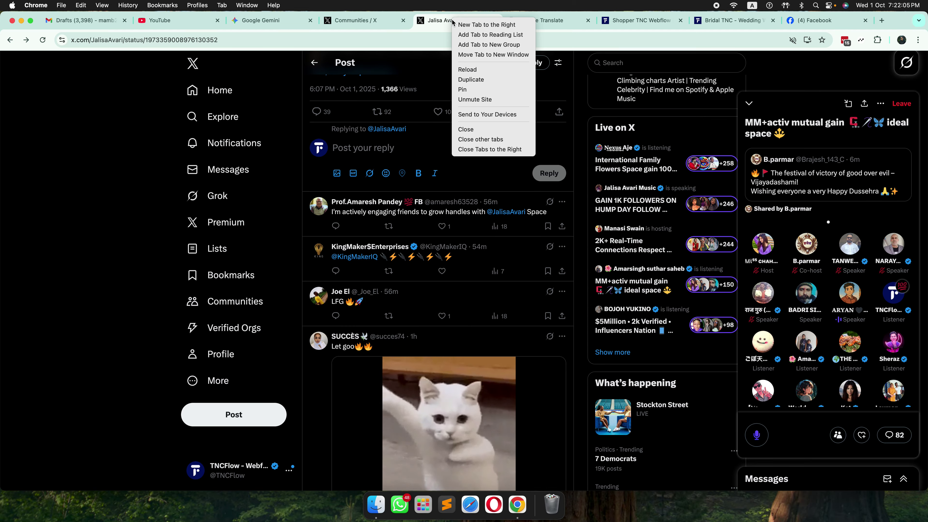
pyautogui.click(422, 186)
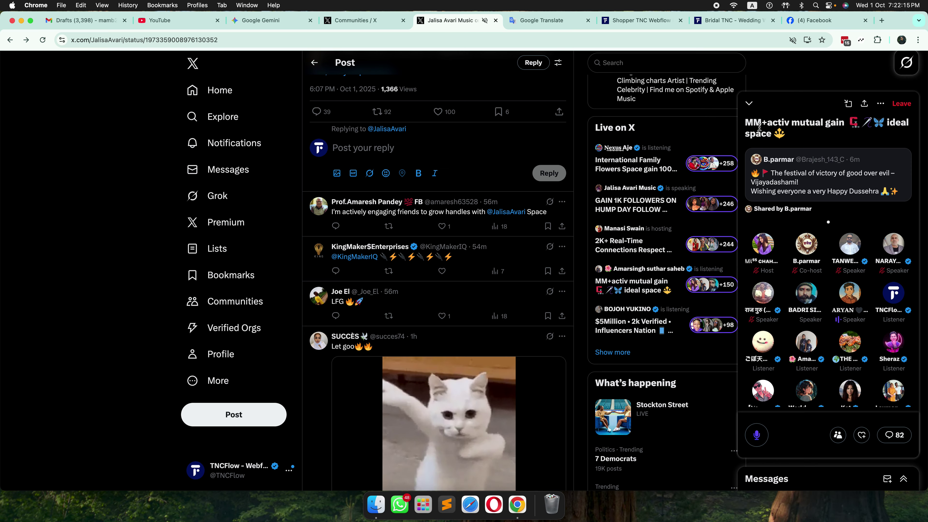
pyautogui.click(749, 105)
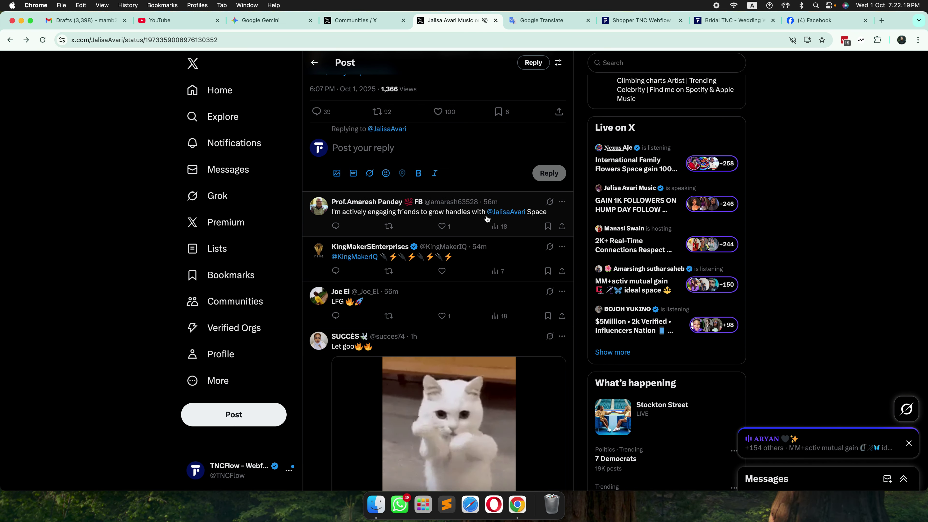
pyautogui.moveTo(490, 218)
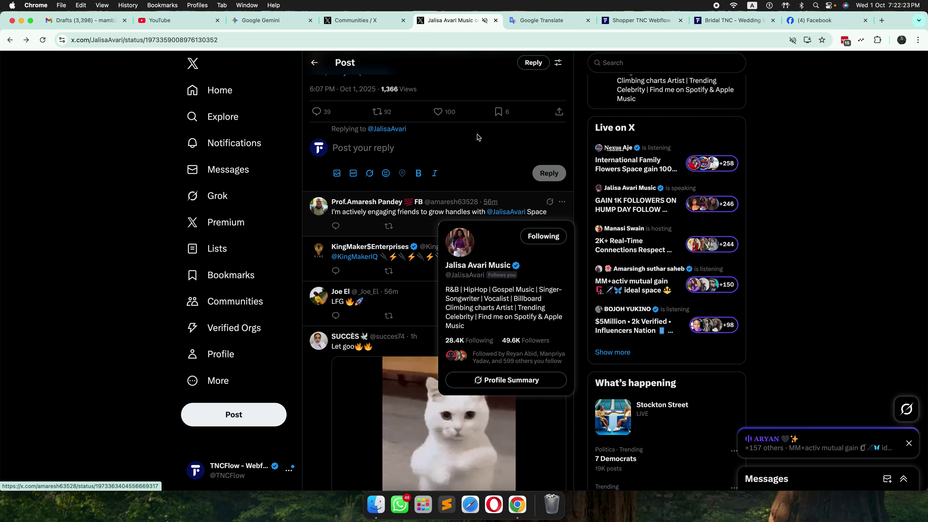
# - Enter Webflow as a search term, replace it with the hashtag #Webdesign, and run the search
pyautogui.click(628, 63)
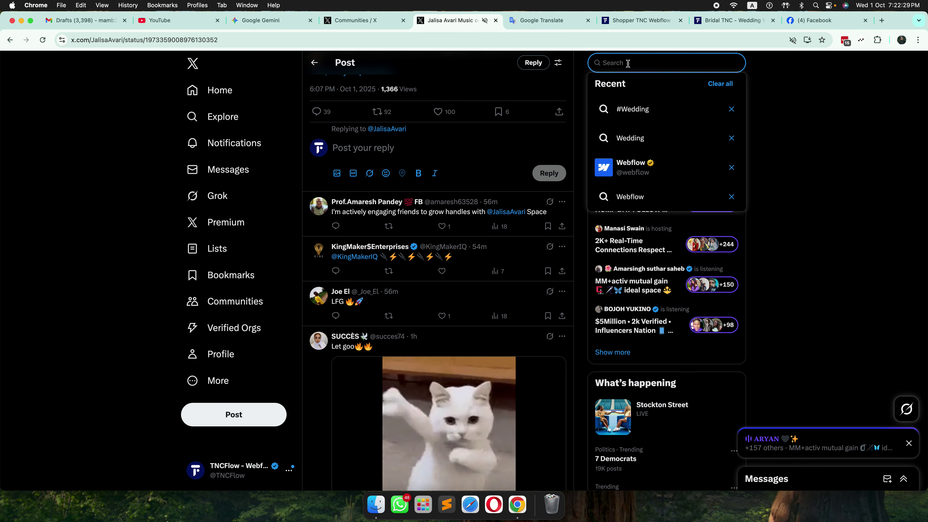
pyautogui.write('Webflow')
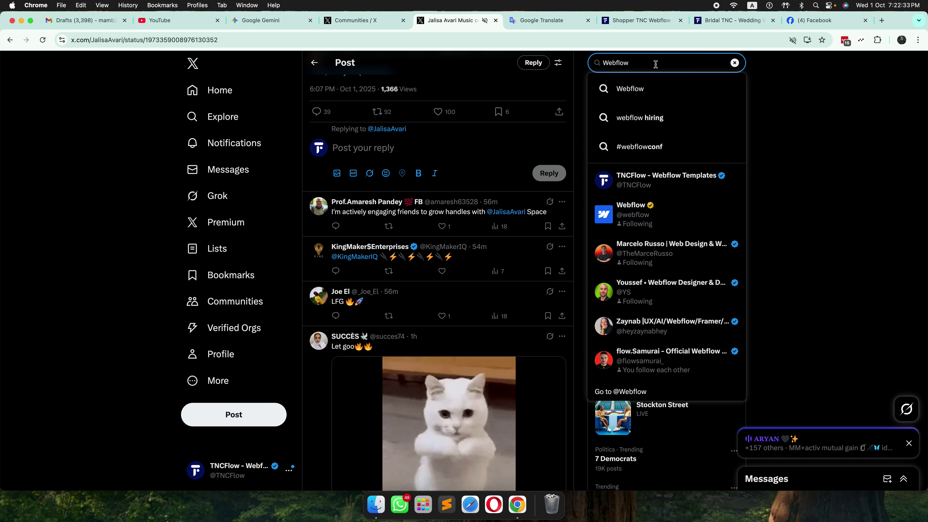
pyautogui.moveTo(643, 62); pyautogui.dragTo(614, 64)
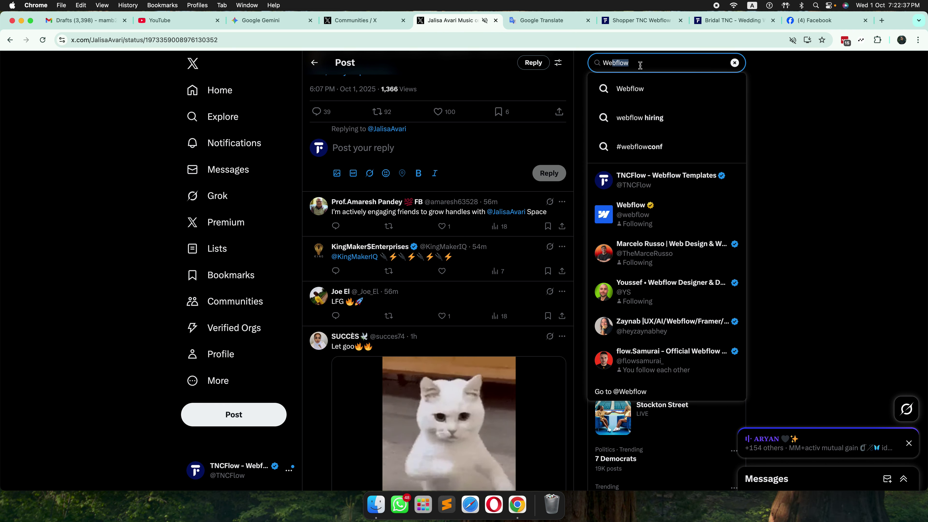
pyautogui.click(641, 65)
pyautogui.press('BackSpace')
pyautogui.press('BackSpace')
pyautogui.press('BackSpace')
pyautogui.press('BackSpace')
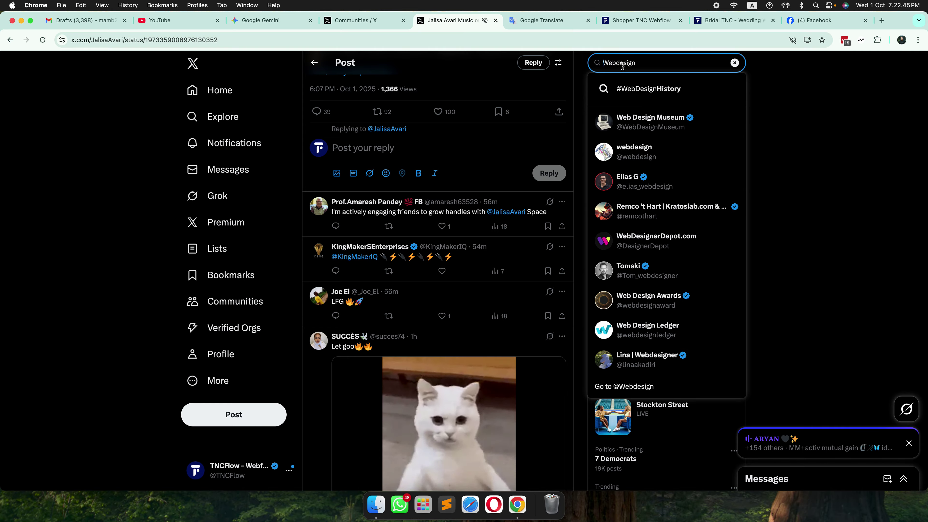
pyautogui.write('#')
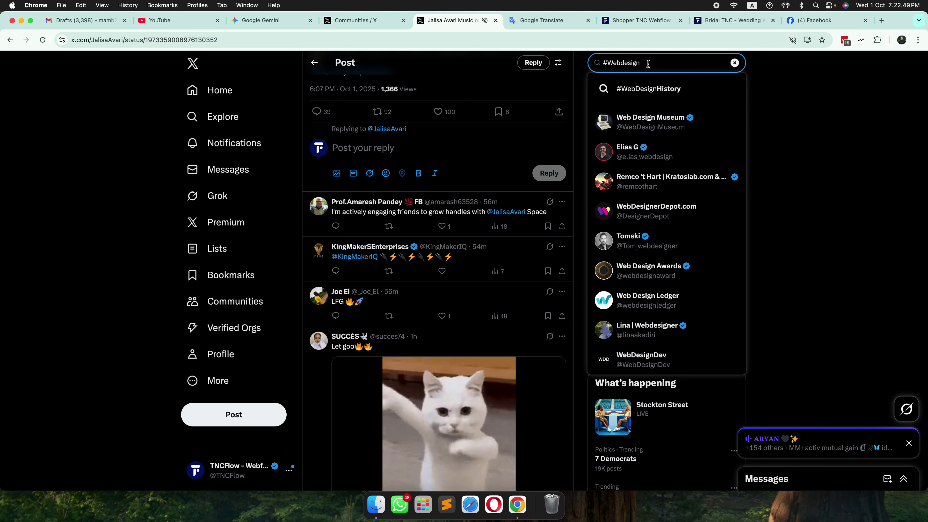
pyautogui.press('Return')
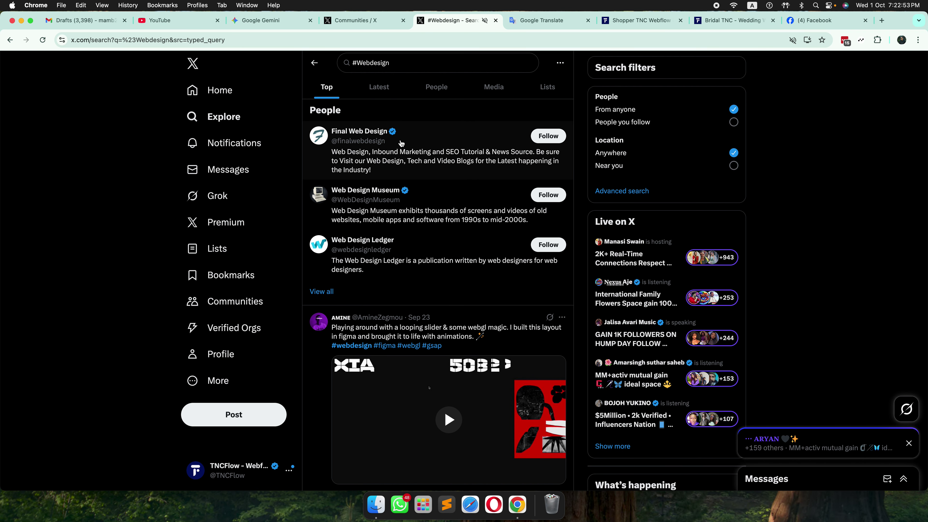
# - Show the latest posts for #Webdesign and browse through them
pyautogui.click(385, 91)
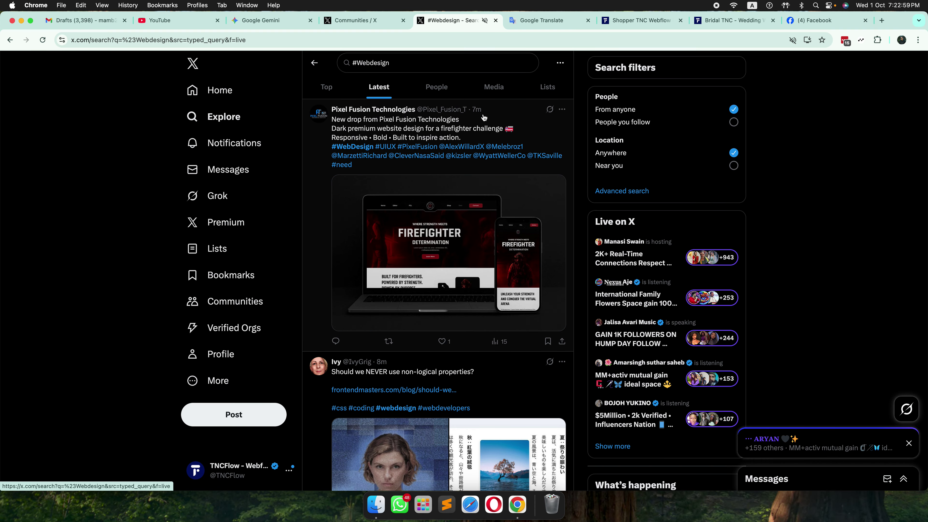
pyautogui.scroll(-7, 484, 117)
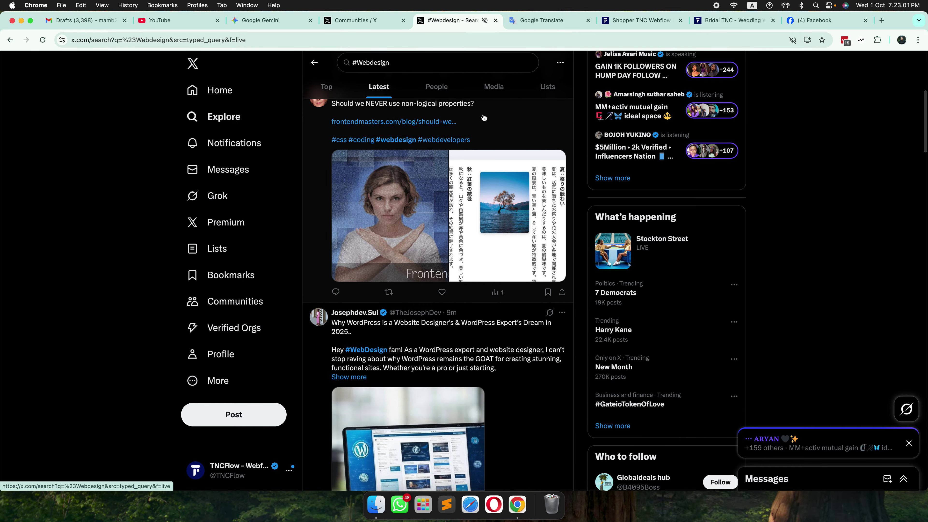
pyautogui.scroll(-3, 484, 117)
pyautogui.scroll(-5, 478, 311)
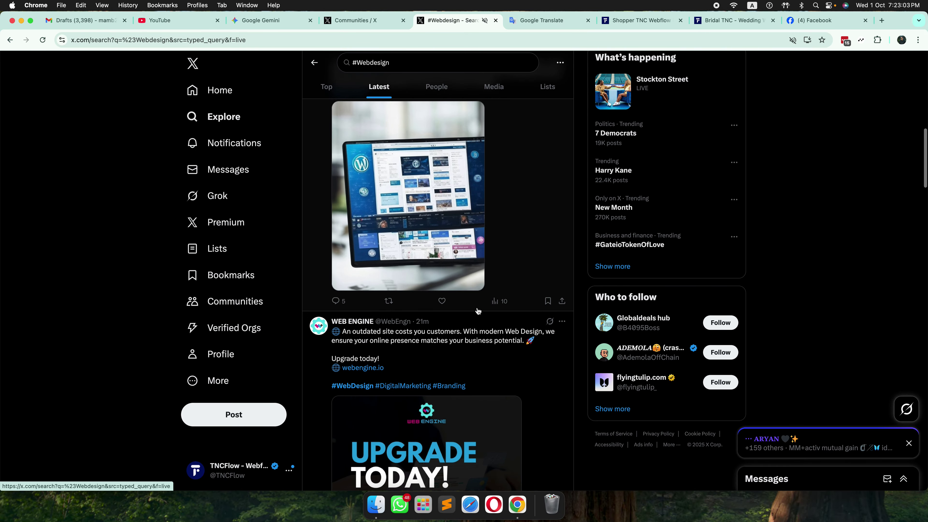
pyautogui.scroll(-10, 478, 311)
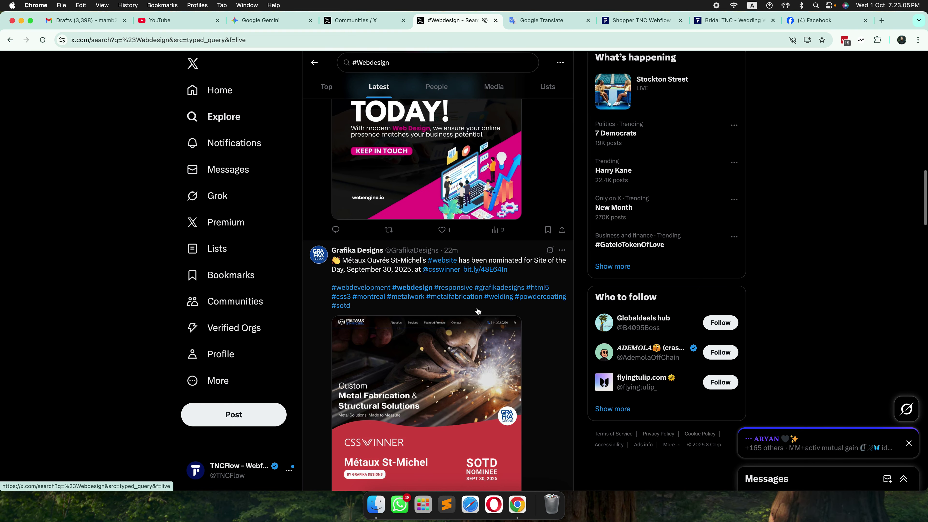
# - Look further through the latest #Webdesign results and return to the newest post
pyautogui.scroll(-11, 478, 310)
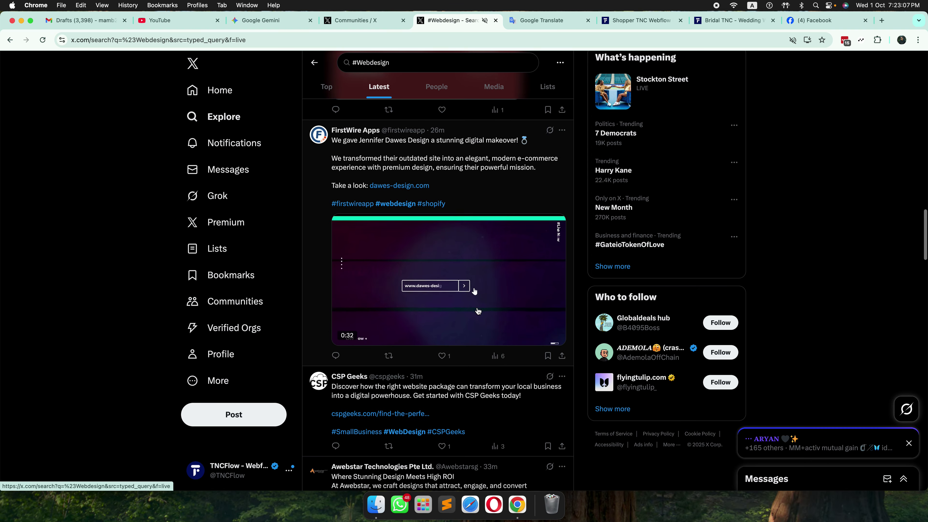
pyautogui.scroll(1, 478, 311)
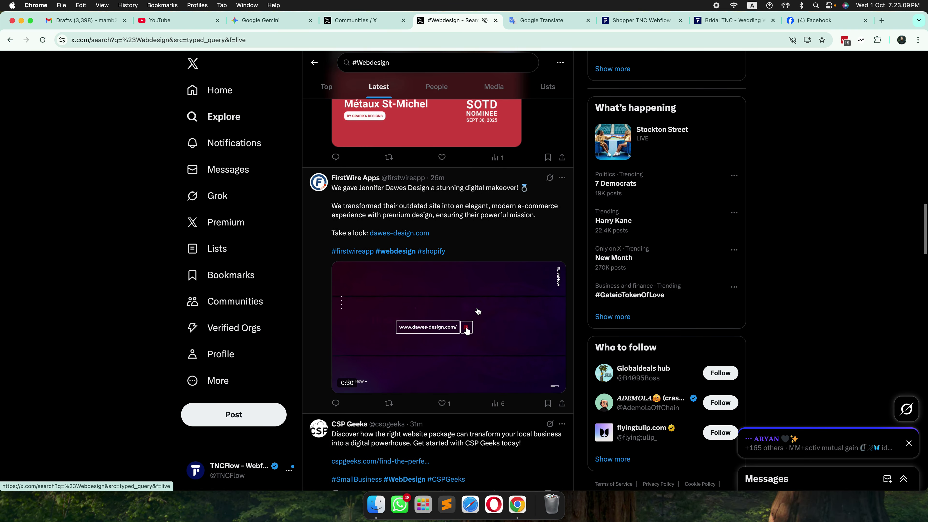
pyautogui.scroll(1, 478, 311)
pyautogui.scroll(8, 478, 311)
pyautogui.scroll(15, 478, 311)
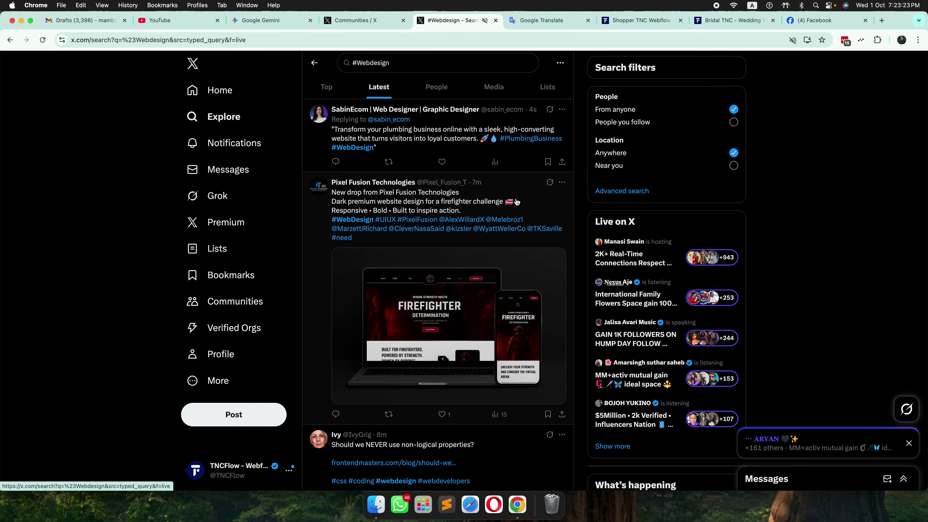
# - Review the TNCFlow profile and its recent posts, and open the Premium page
pyautogui.click(226, 361)
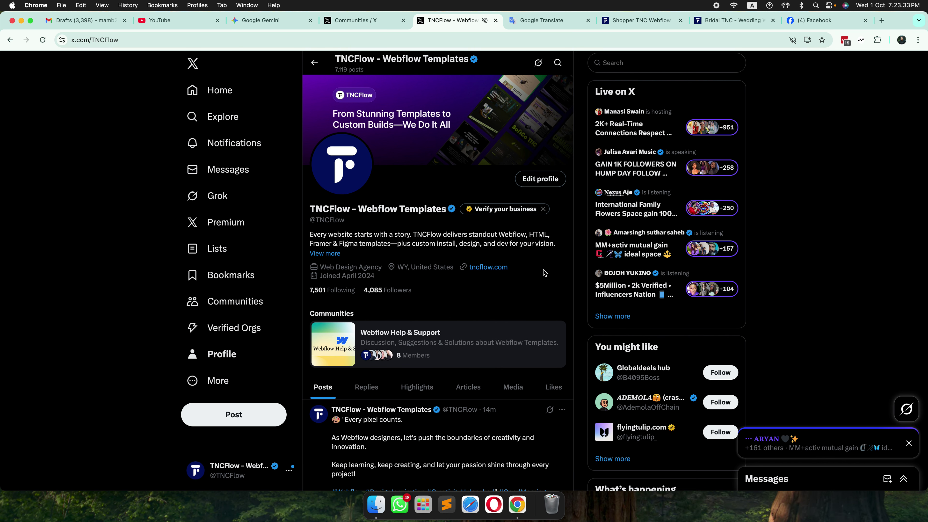
pyautogui.scroll(-1, 519, 278)
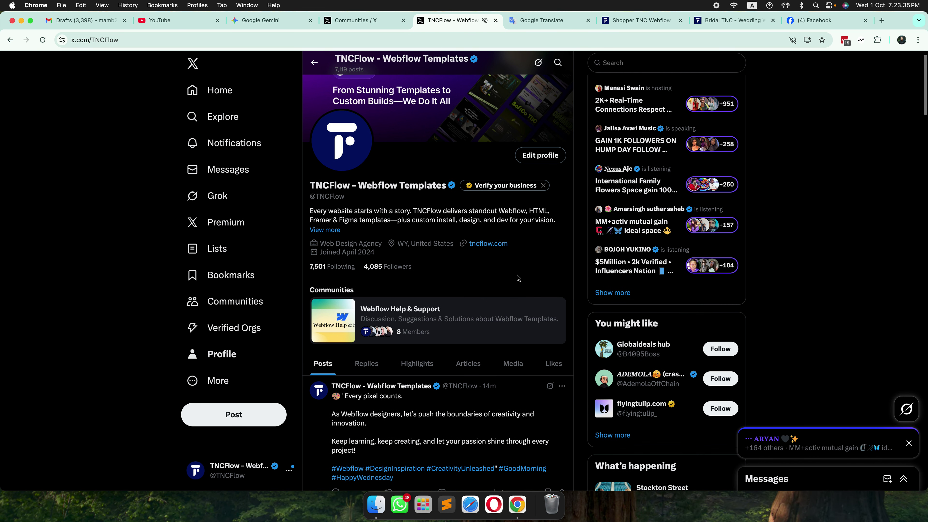
pyautogui.scroll(-5, 517, 278)
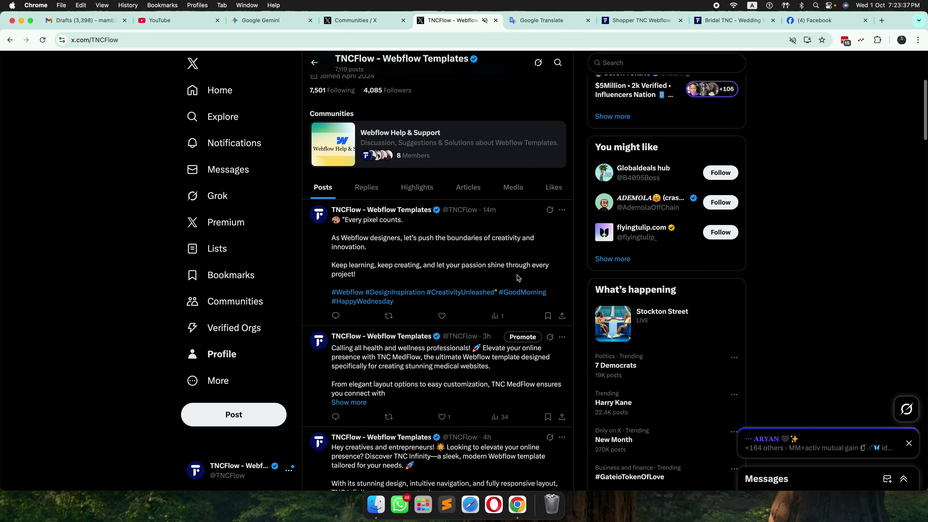
pyautogui.scroll(-6, 517, 278)
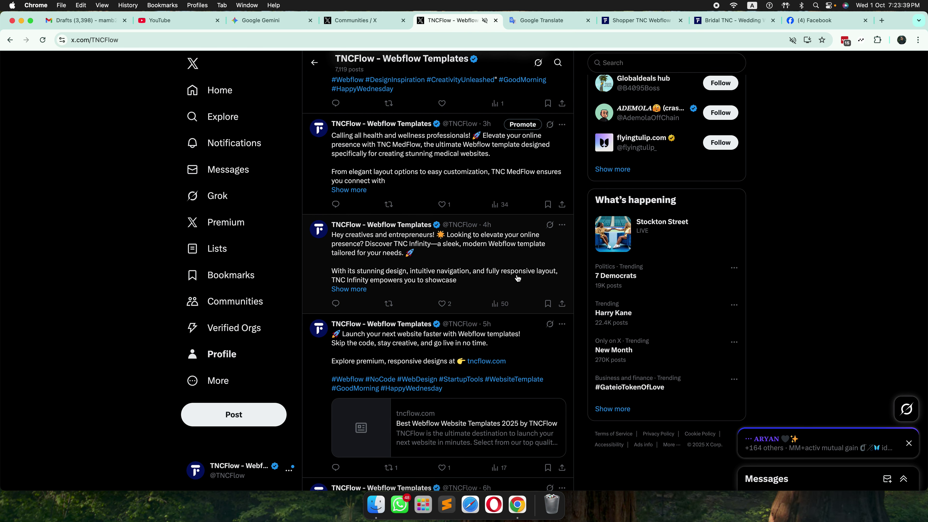
pyautogui.scroll(12, 517, 278)
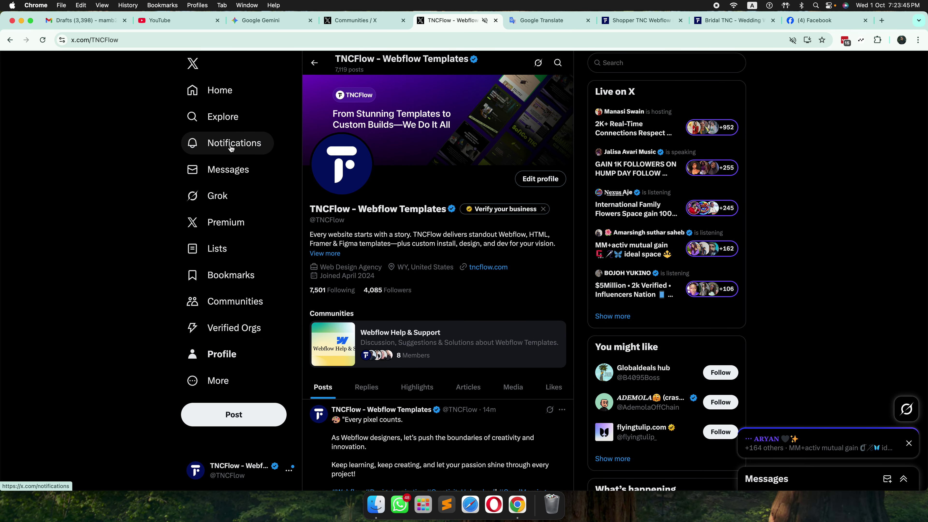
pyautogui.click(234, 222)
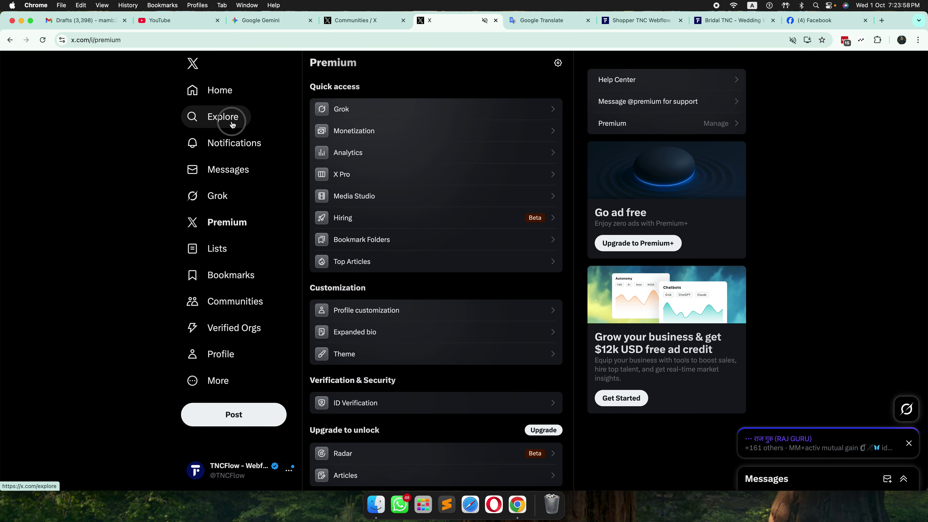
# - Open Explore and look through its For You, Trending and News topics, ending on Trending
pyautogui.click(232, 125)
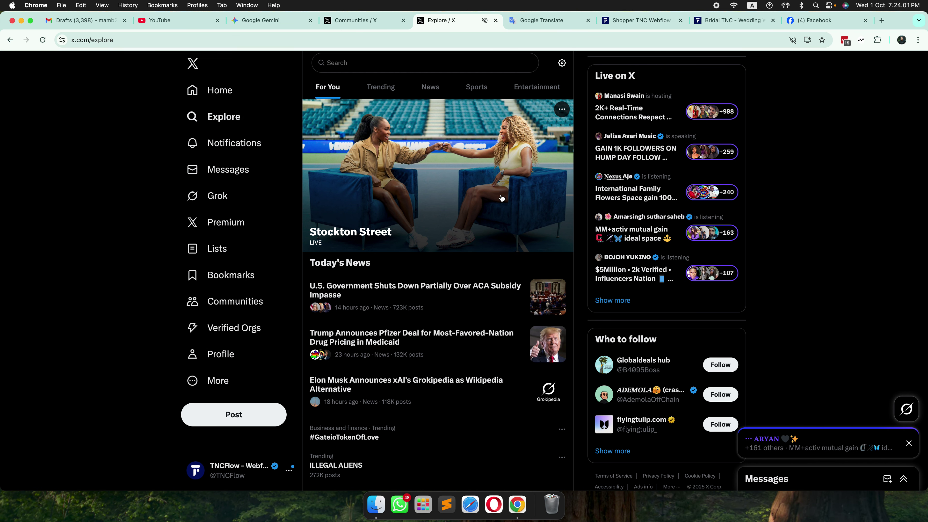
pyautogui.scroll(-8, 472, 207)
pyautogui.scroll(8, 472, 207)
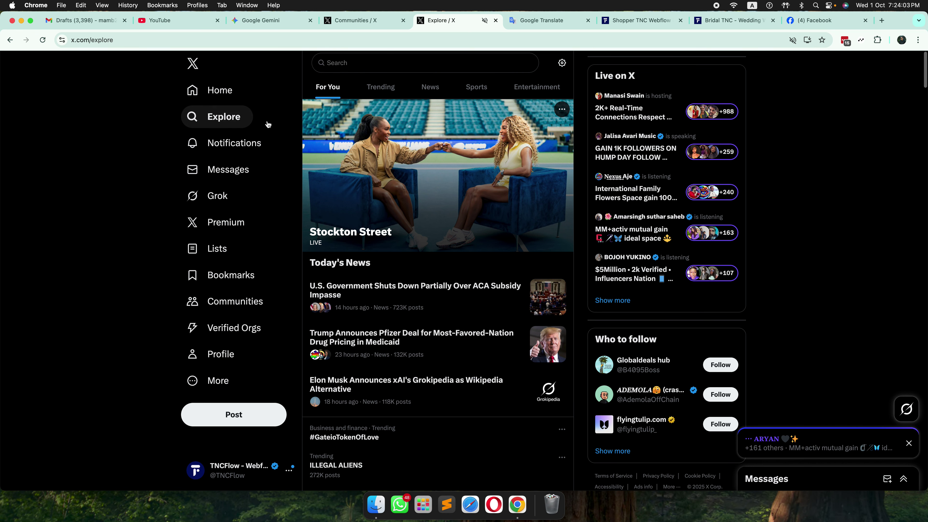
pyautogui.click(380, 87)
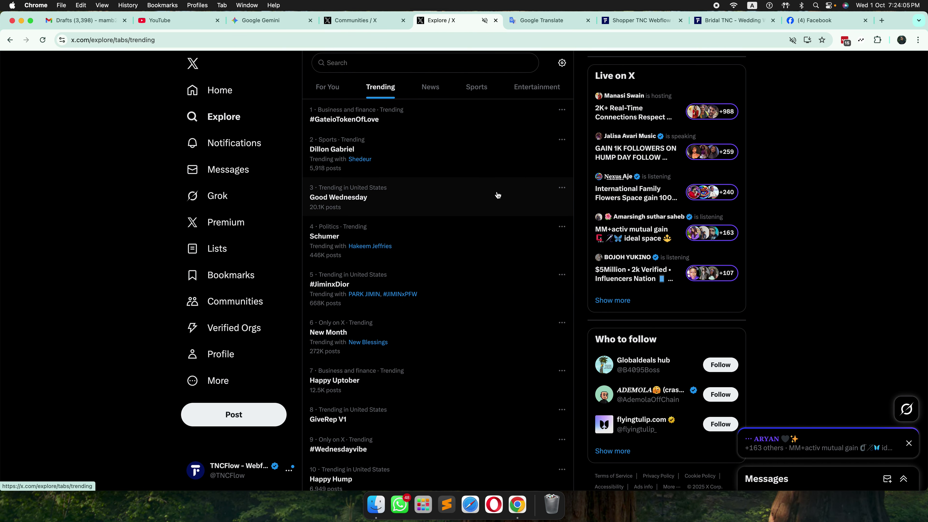
pyautogui.click(434, 90)
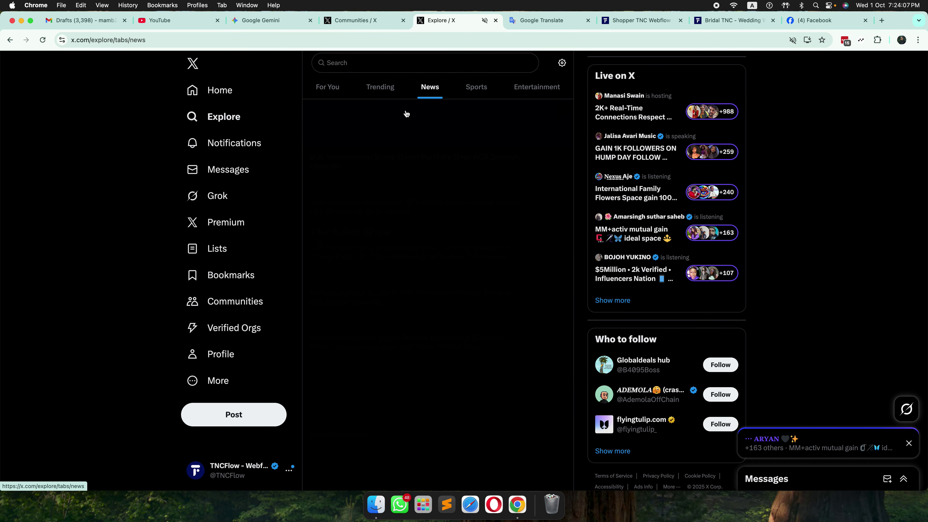
pyautogui.click(390, 96)
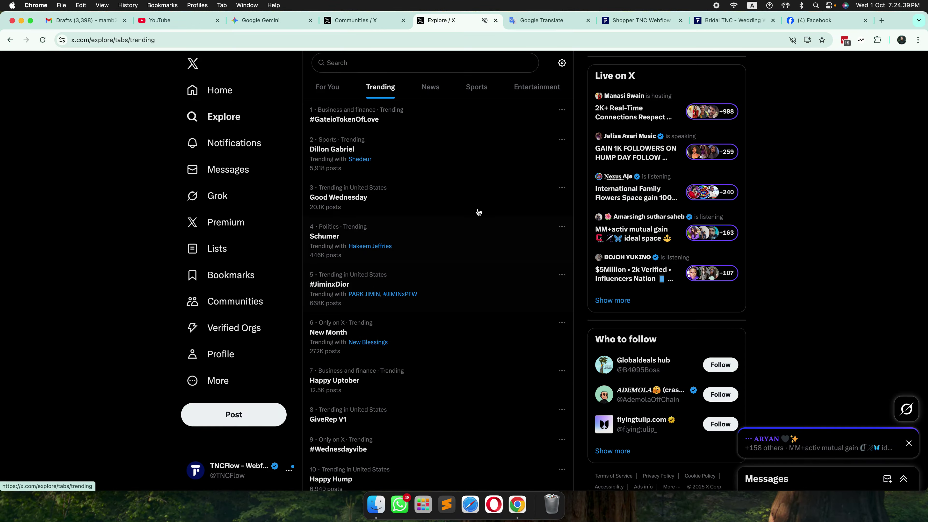
# - Open the home timeline, load the new posts in the Following feed and browse through them
pyautogui.click(227, 97)
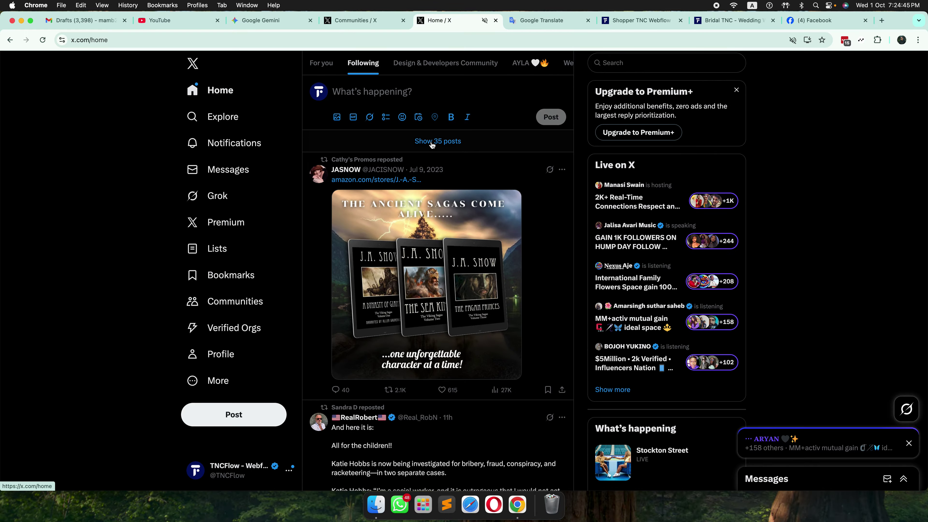
pyautogui.click(432, 145)
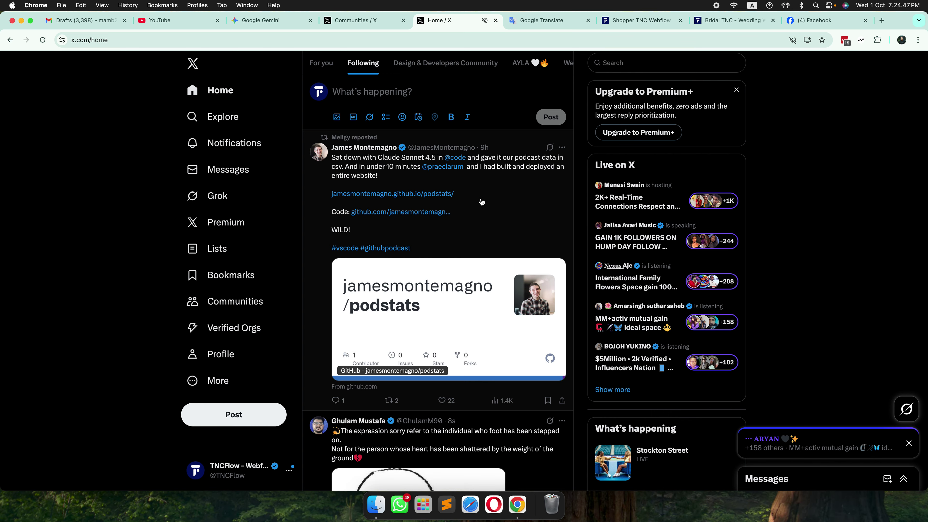
pyautogui.scroll(-6, 481, 202)
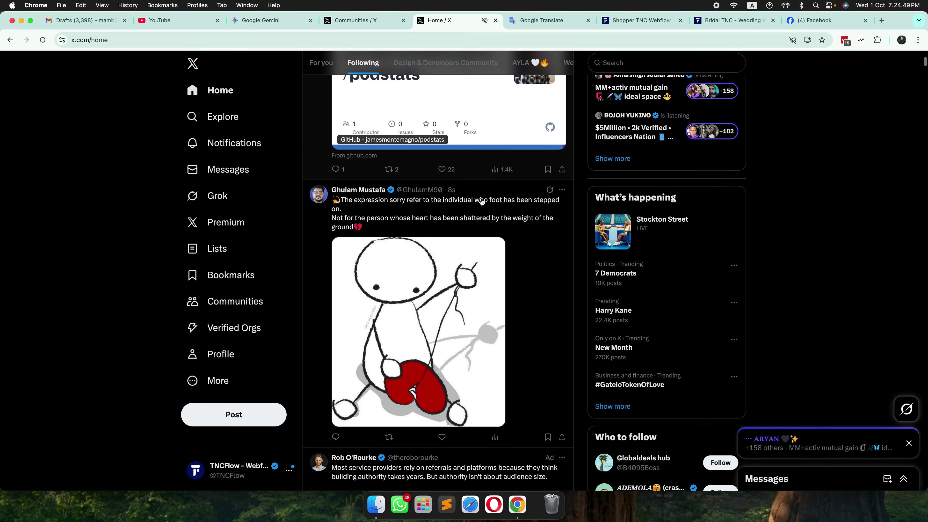
pyautogui.scroll(-5, 482, 202)
pyautogui.scroll(-3, 482, 201)
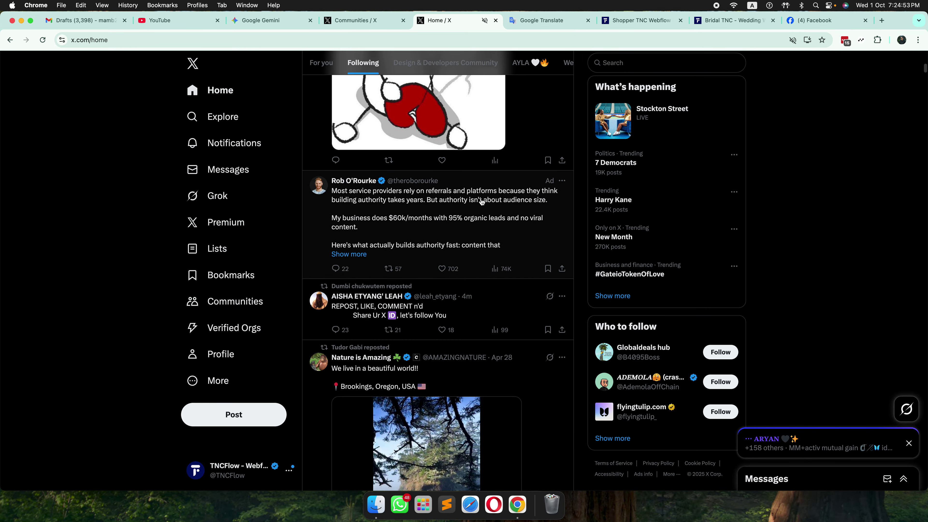
pyautogui.moveTo(374, 184)
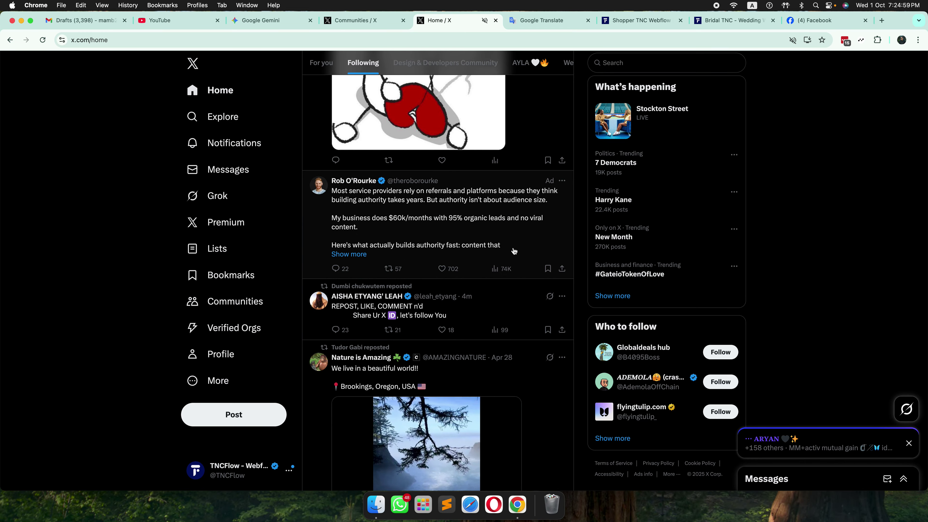
pyautogui.scroll(-15, 514, 251)
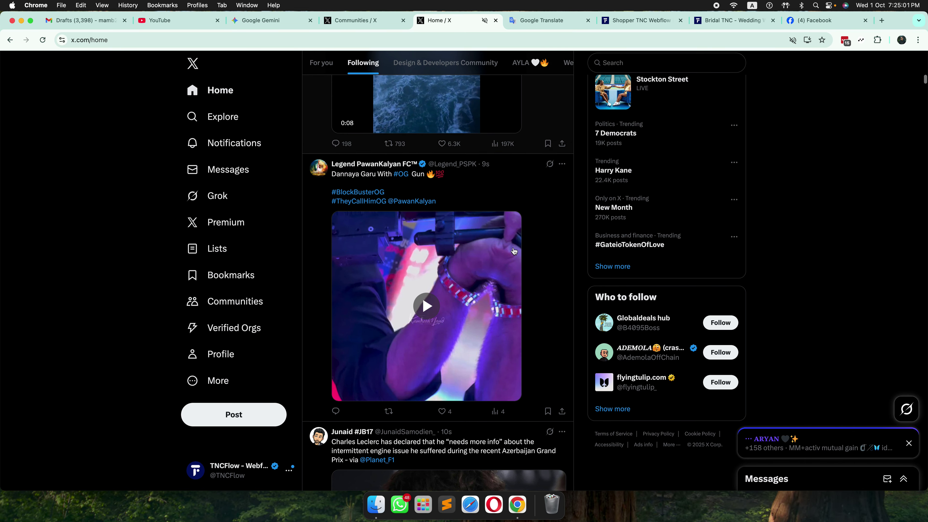
pyautogui.scroll(-20, 514, 251)
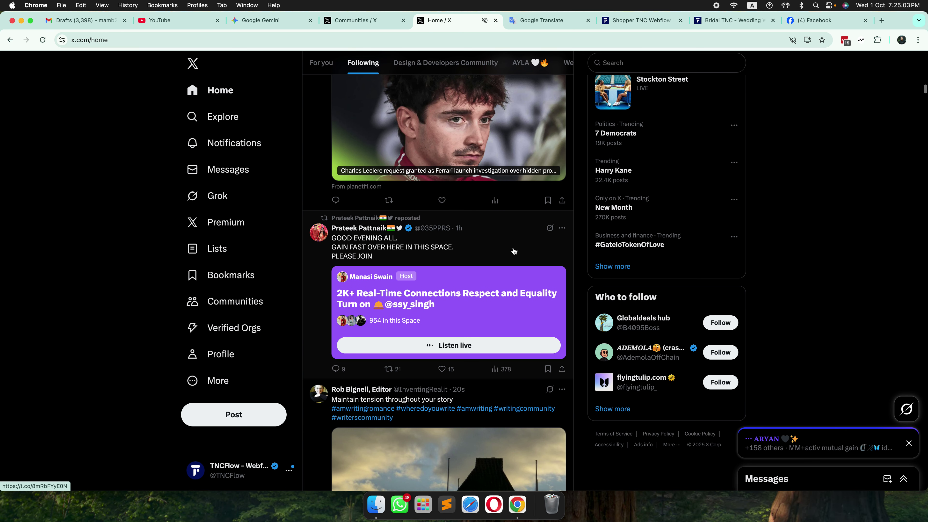
pyautogui.scroll(-1, 513, 251)
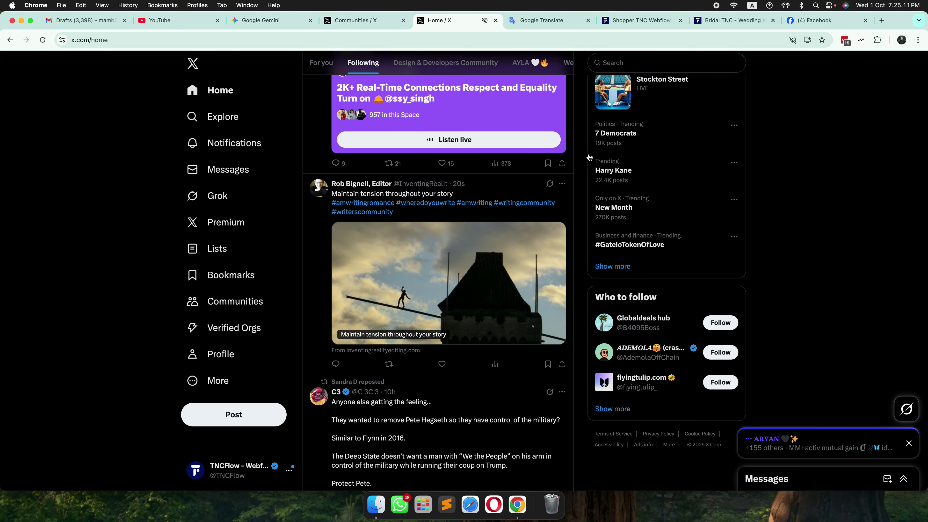
pyautogui.scroll(-1, 588, 156)
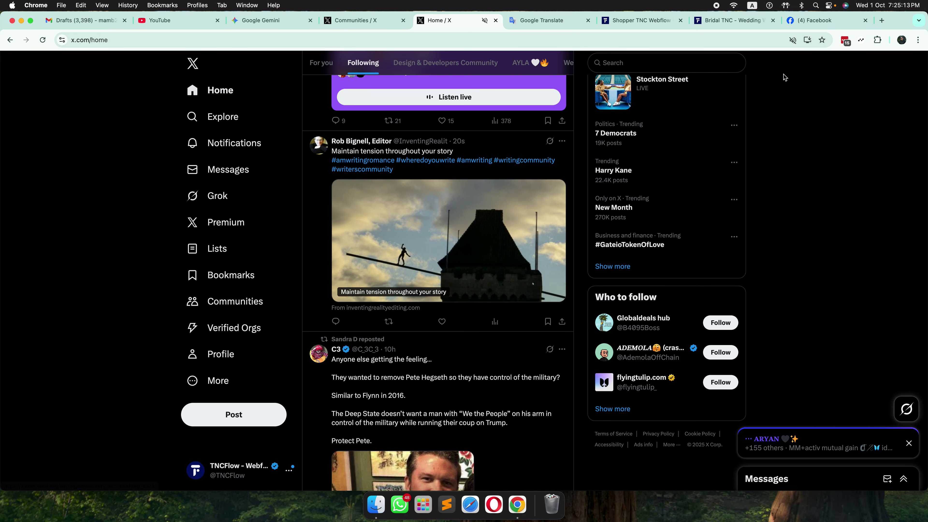